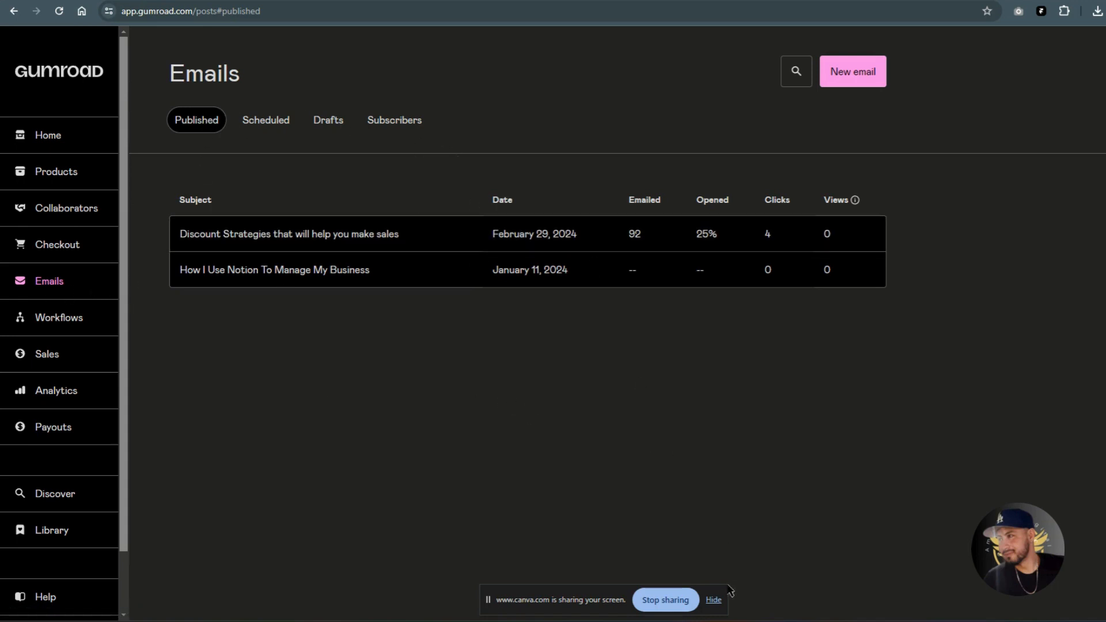
# Step: View the sending details of the published emails "Discount Strategies that will help you make sales" and "How I Use Notion To Manage My Business"
pyautogui.click(716, 600)
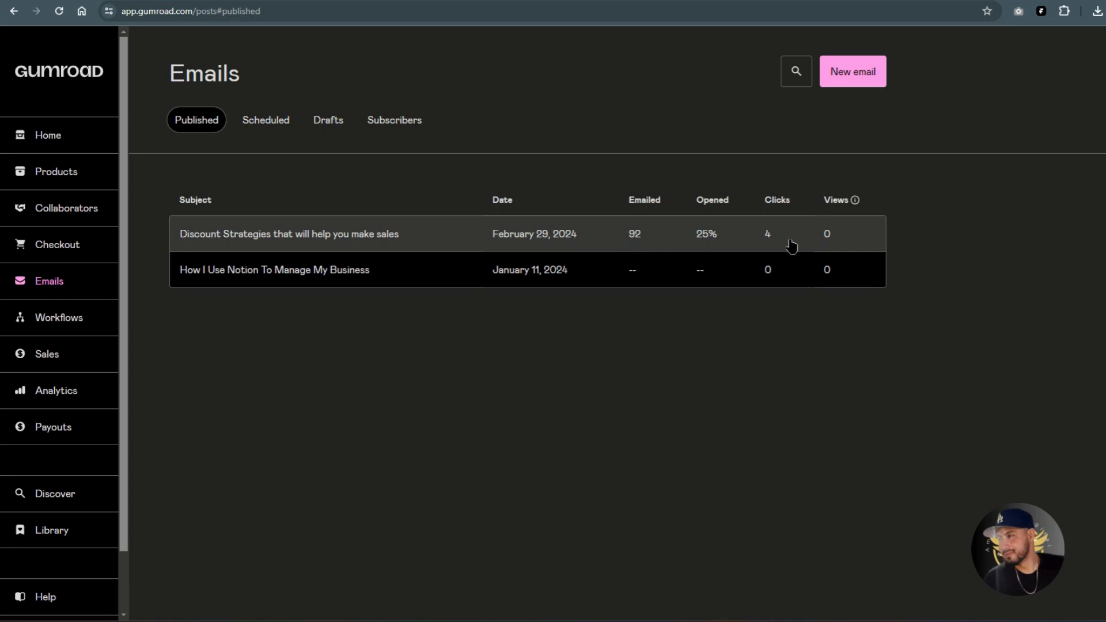
pyautogui.click(431, 242)
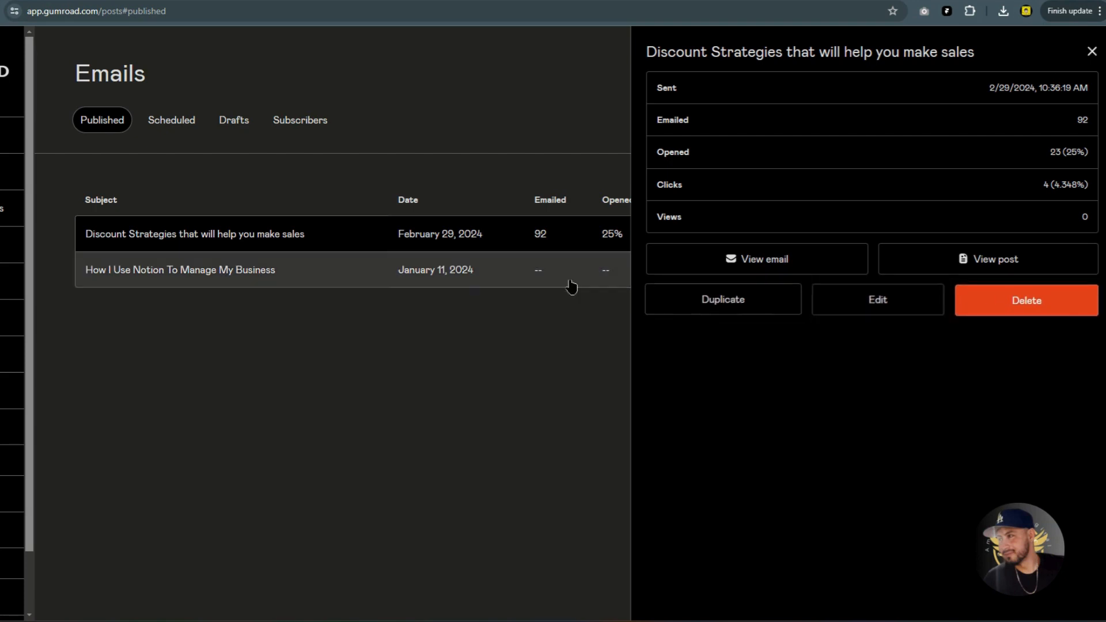
pyautogui.click(286, 272)
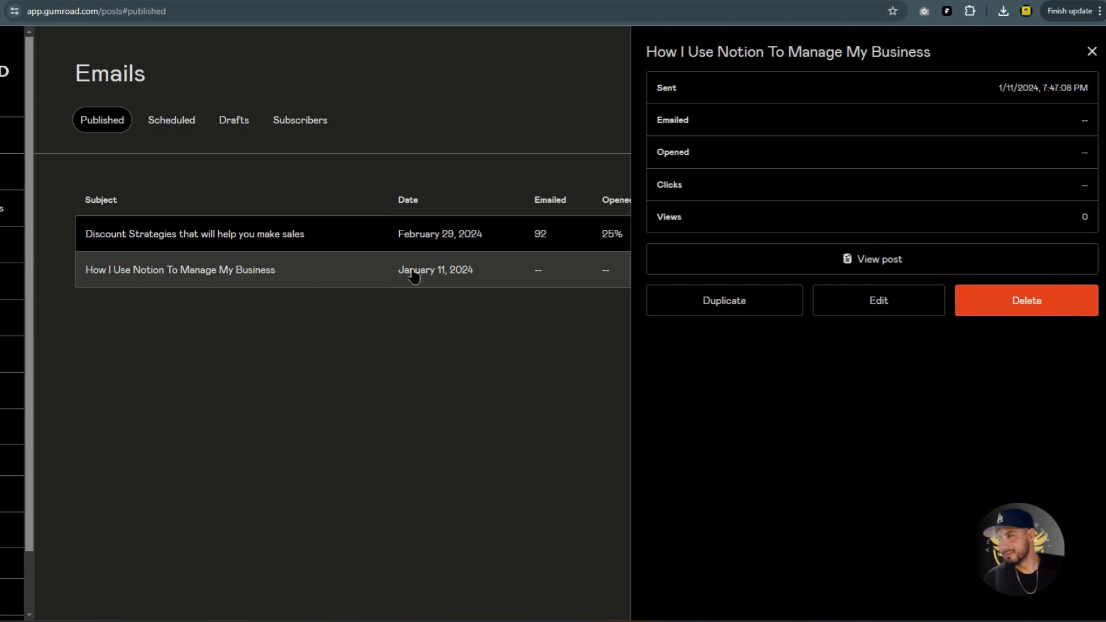
pyautogui.click(1092, 51)
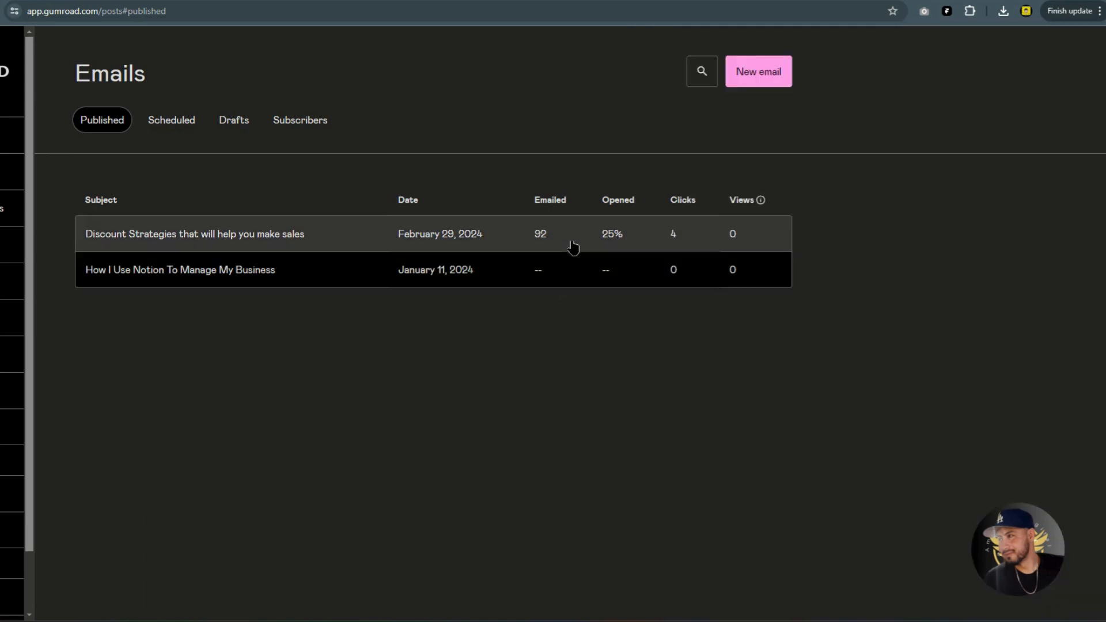
# Step: Open the web post of "How I Use Notion To Manage My Business" and read it through to the comments and related posts
pyautogui.click(346, 283)
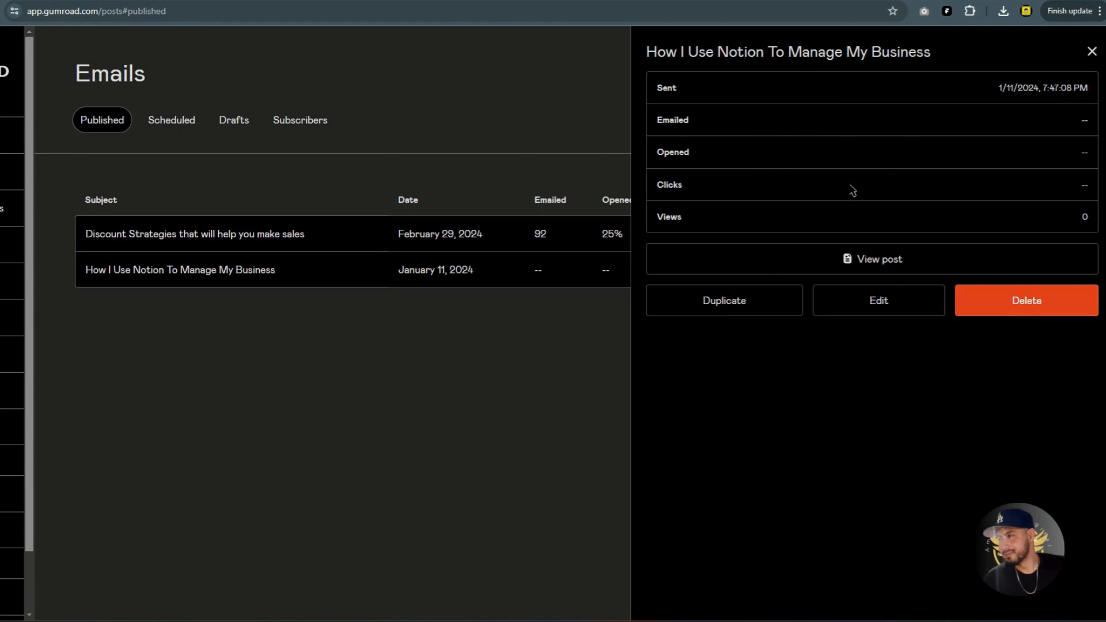
pyautogui.click(826, 266)
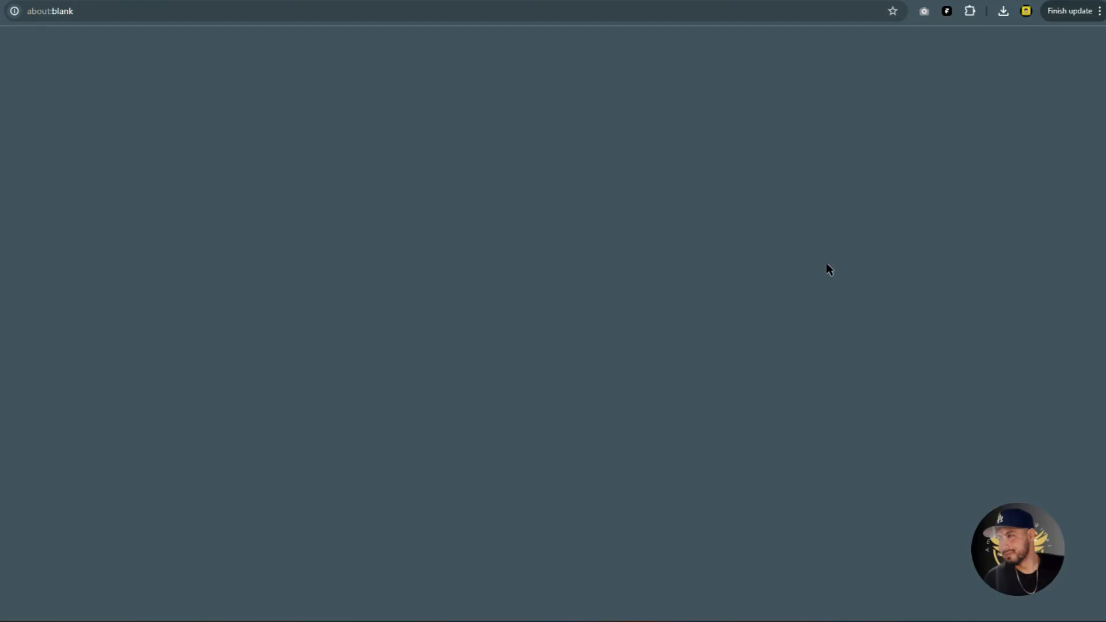
pyautogui.scroll(-5, 583, 354)
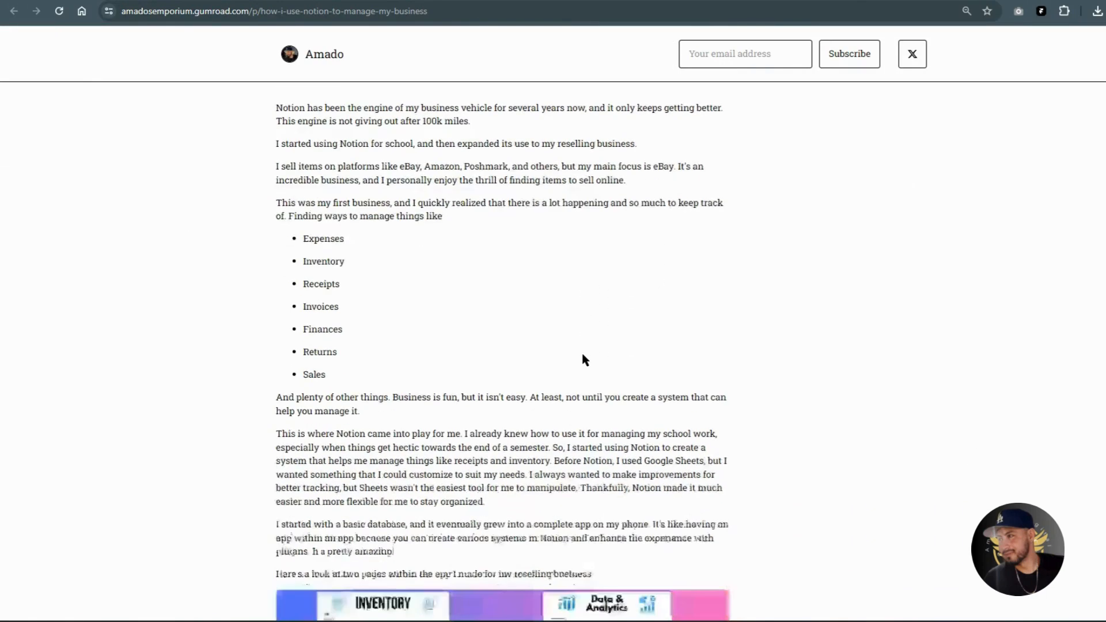
pyautogui.scroll(-6, 583, 357)
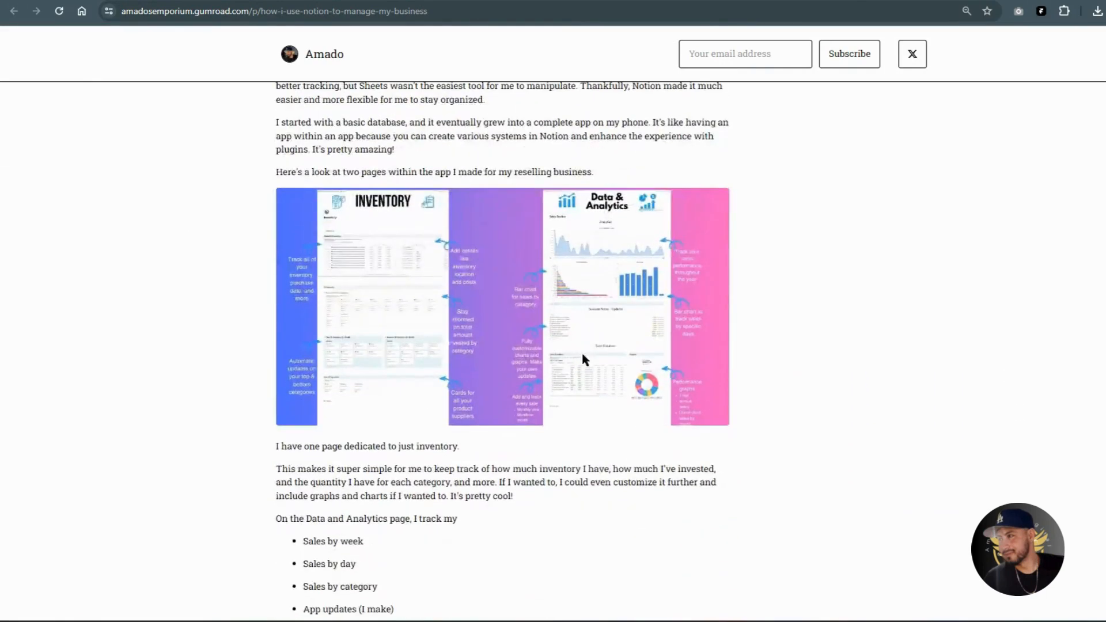
pyautogui.scroll(-3, 583, 354)
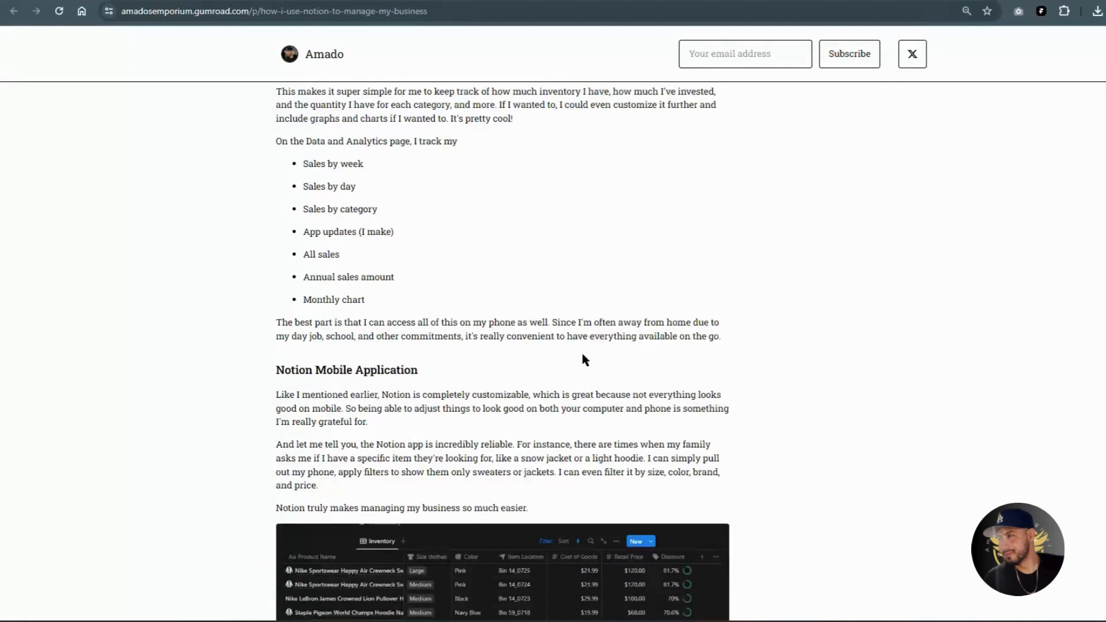
pyautogui.scroll(-6, 583, 360)
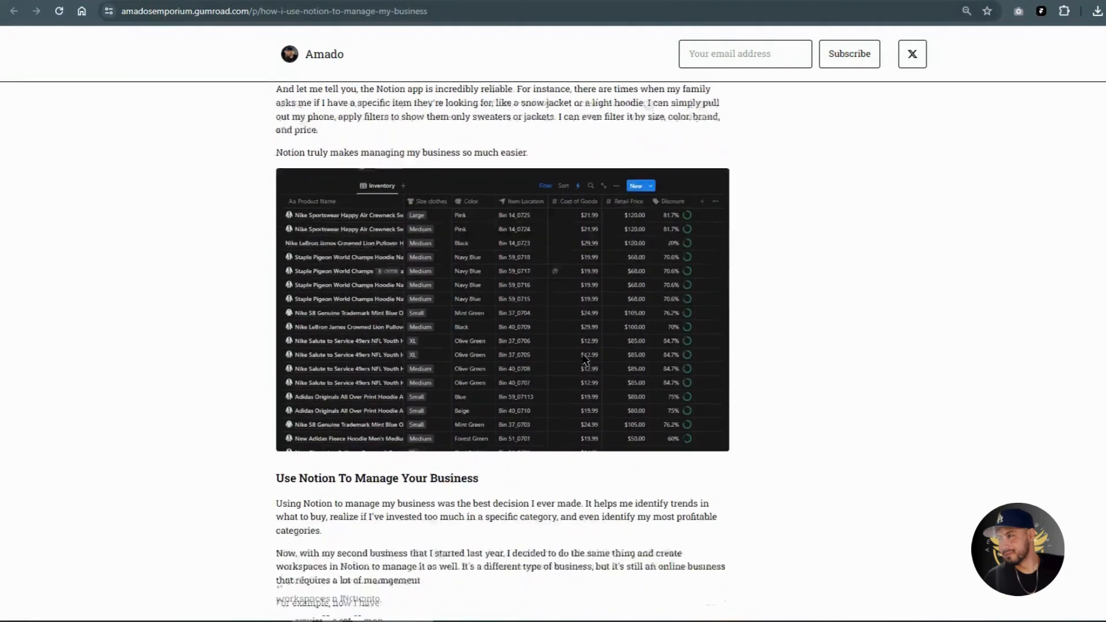
pyautogui.scroll(-3, 583, 358)
pyautogui.scroll(-6, 583, 355)
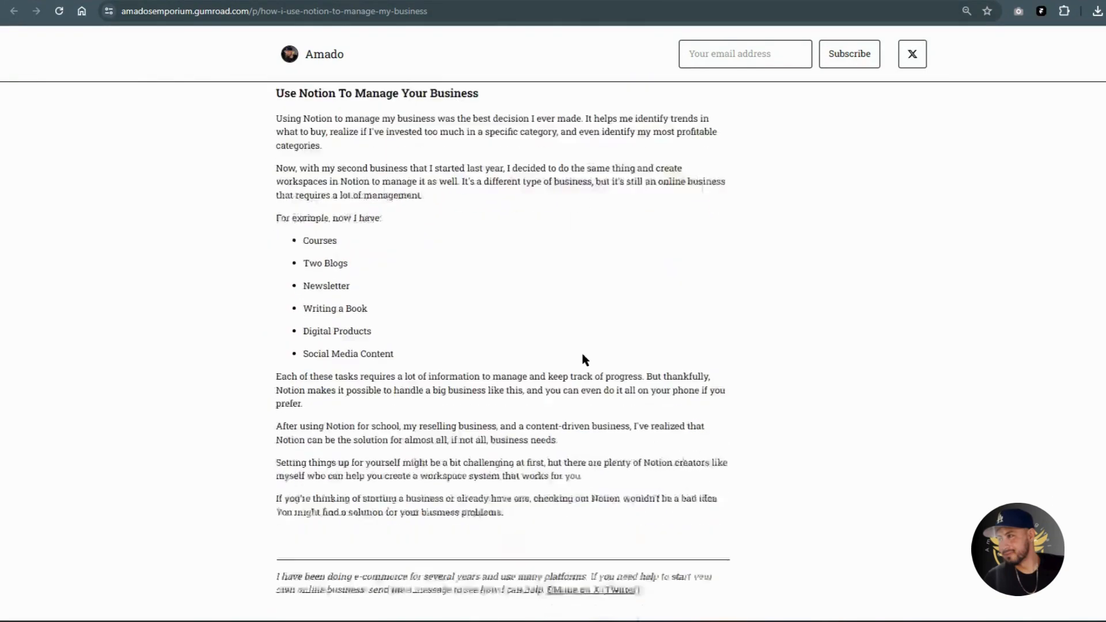
pyautogui.scroll(-2, 583, 361)
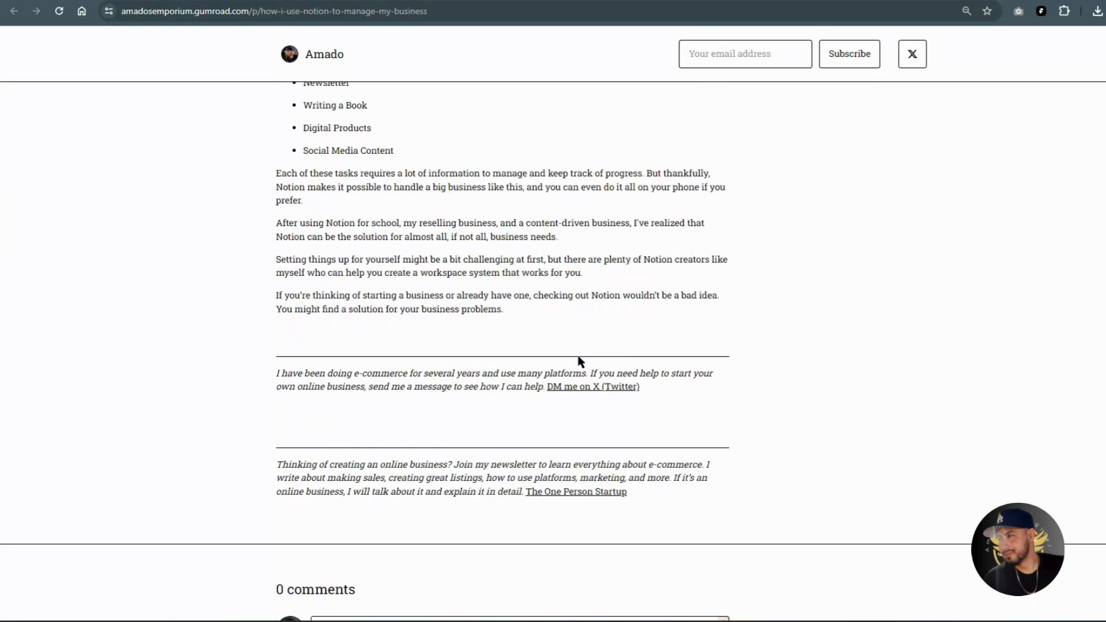
pyautogui.scroll(-2, 525, 369)
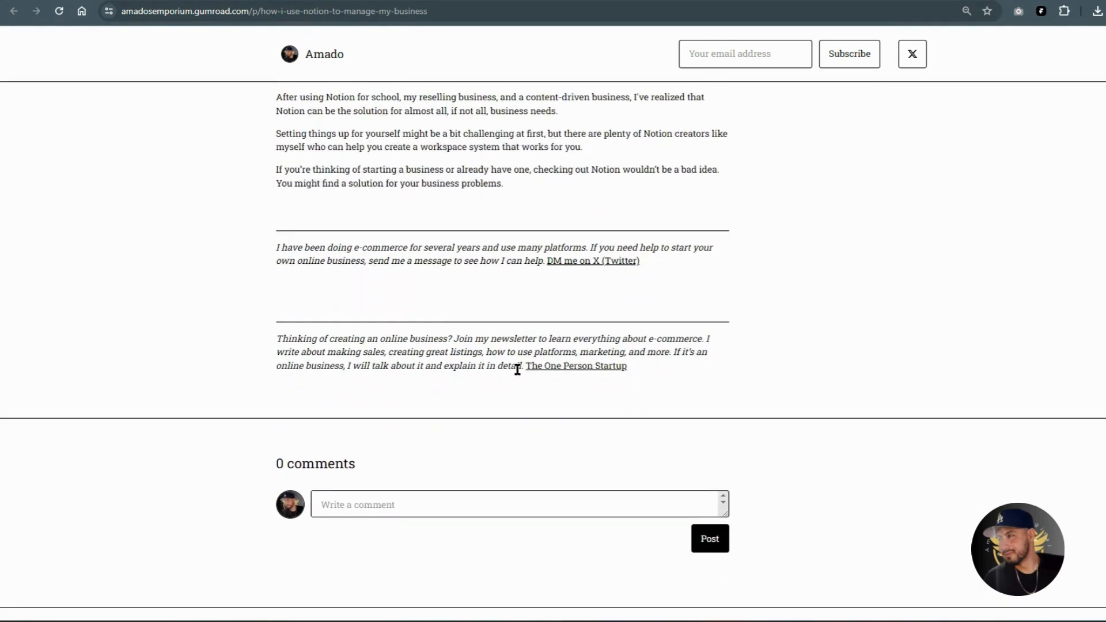
pyautogui.scroll(-3, 474, 400)
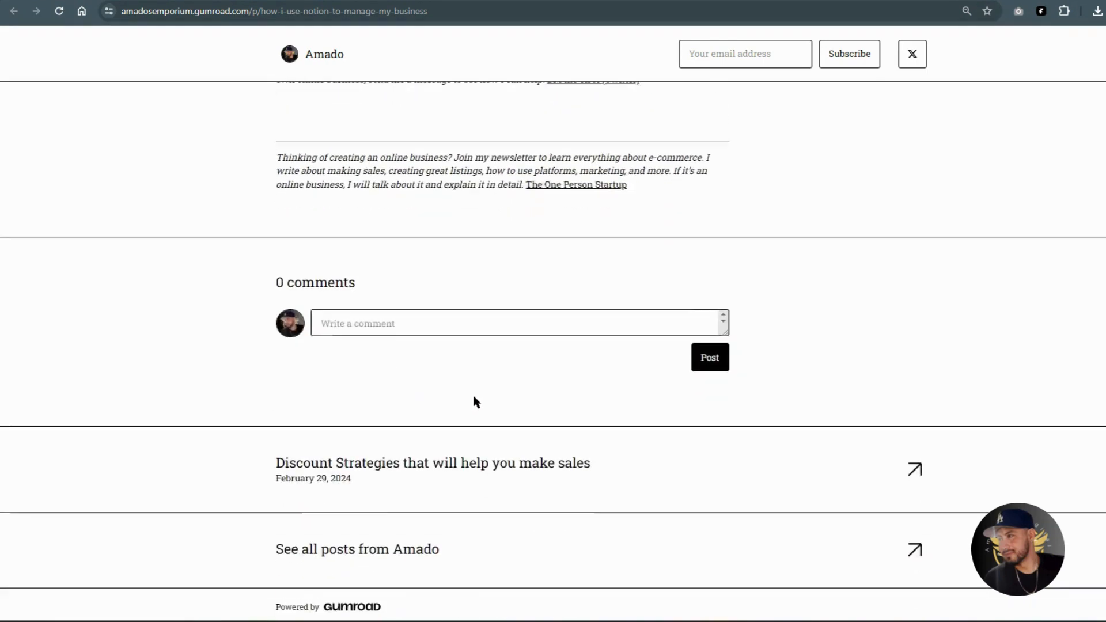
pyautogui.scroll(15, 683, 142)
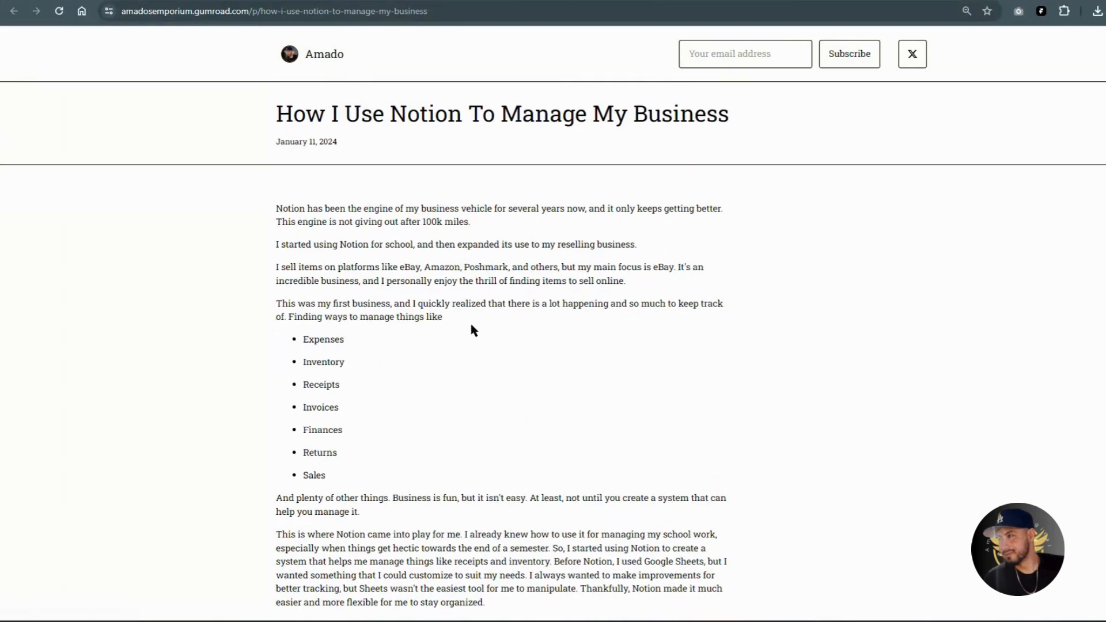
# Step: Examine how the Notion post combines text, bullet lists, images, headings and closing links, from its introduction to the comment section
pyautogui.scroll(-4, 472, 328)
pyautogui.scroll(-3, 471, 329)
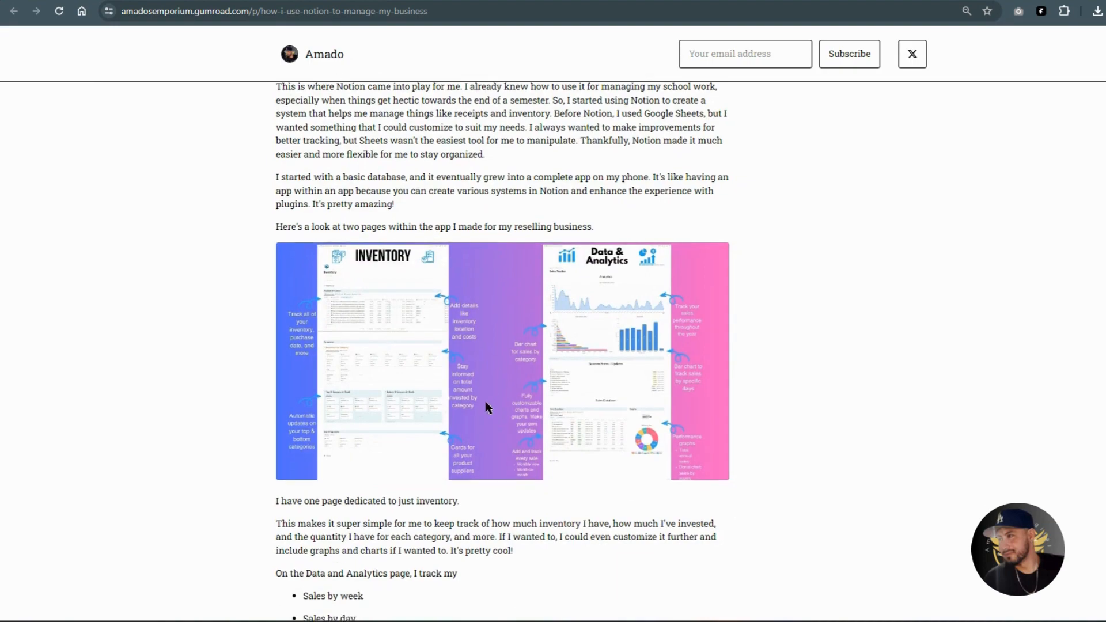
pyautogui.scroll(-5, 485, 401)
pyautogui.scroll(-2, 759, 120)
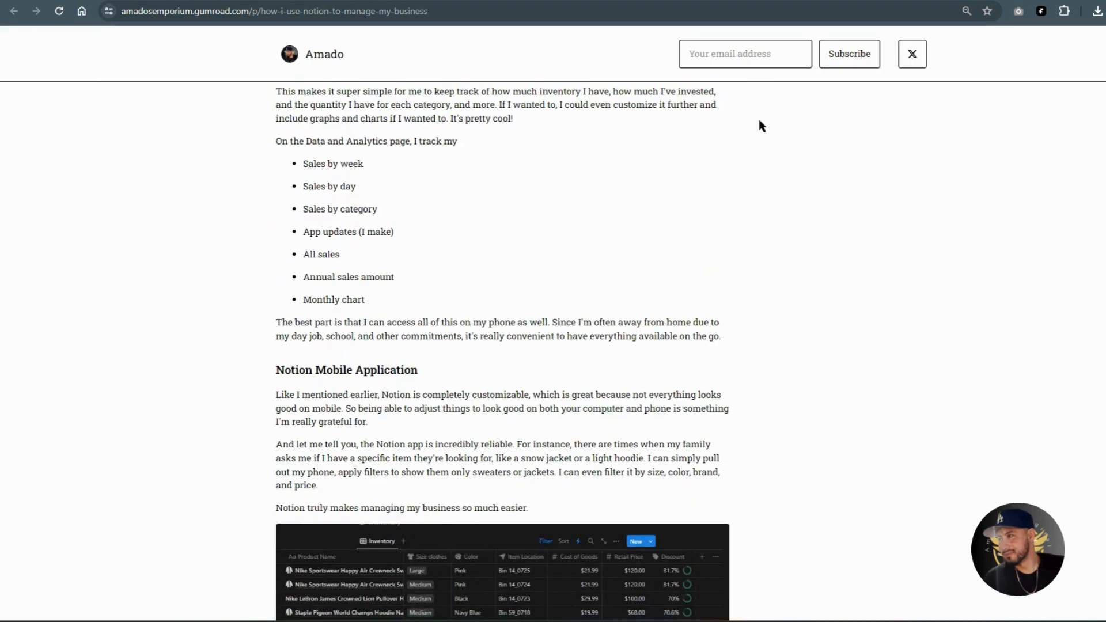
pyautogui.scroll(-10, 587, 314)
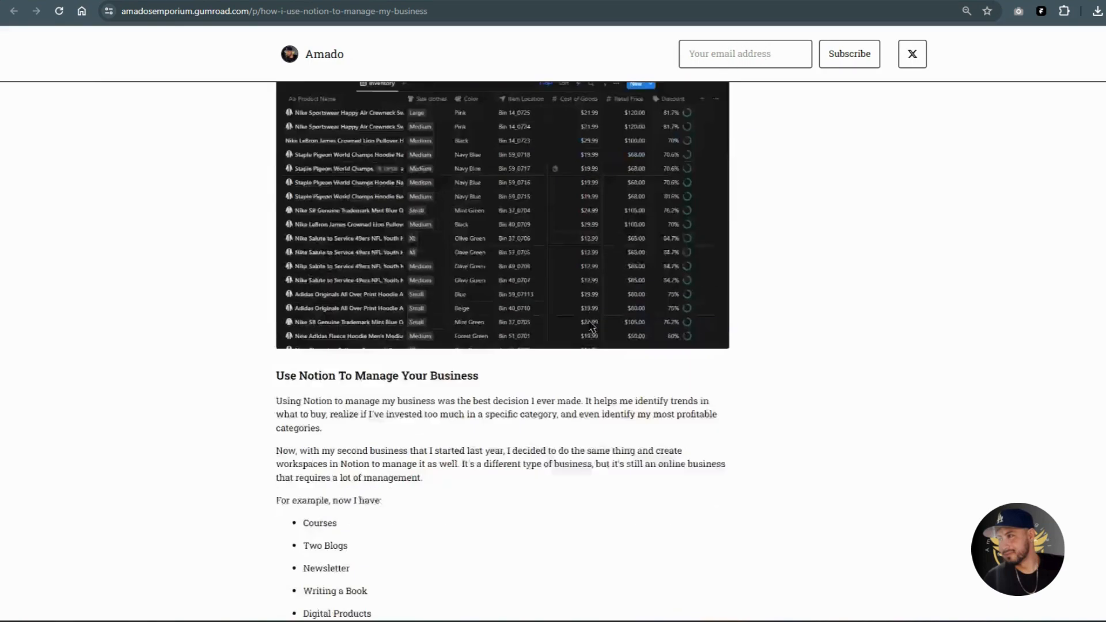
pyautogui.scroll(-1, 576, 328)
pyautogui.scroll(4, 572, 311)
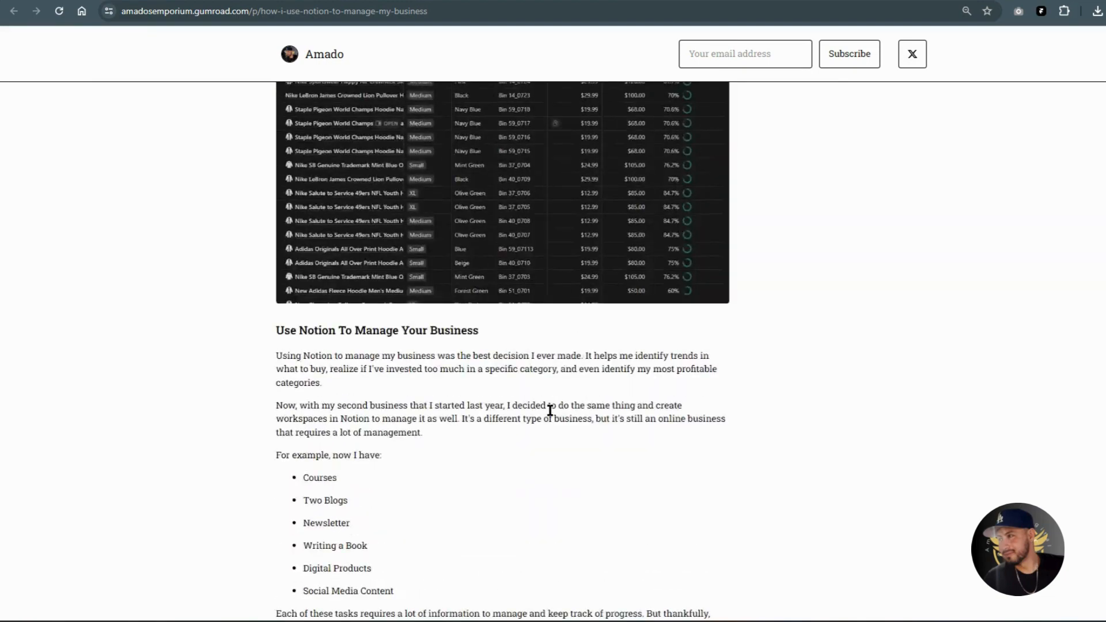
pyautogui.scroll(-4, 550, 410)
pyautogui.scroll(-4, 596, 431)
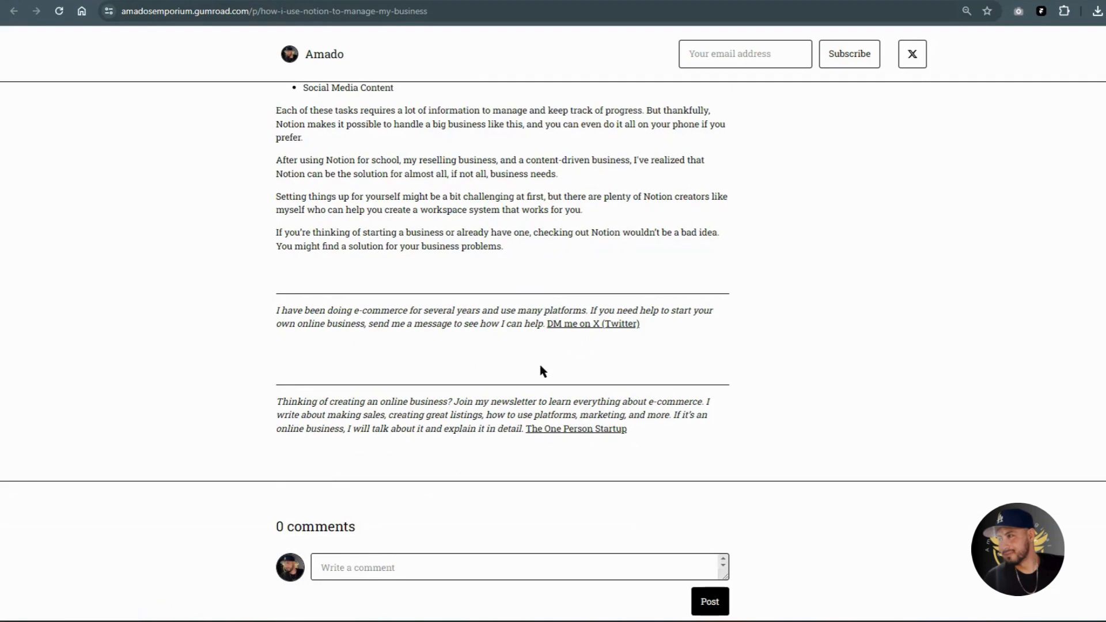
pyautogui.scroll(-4, 539, 369)
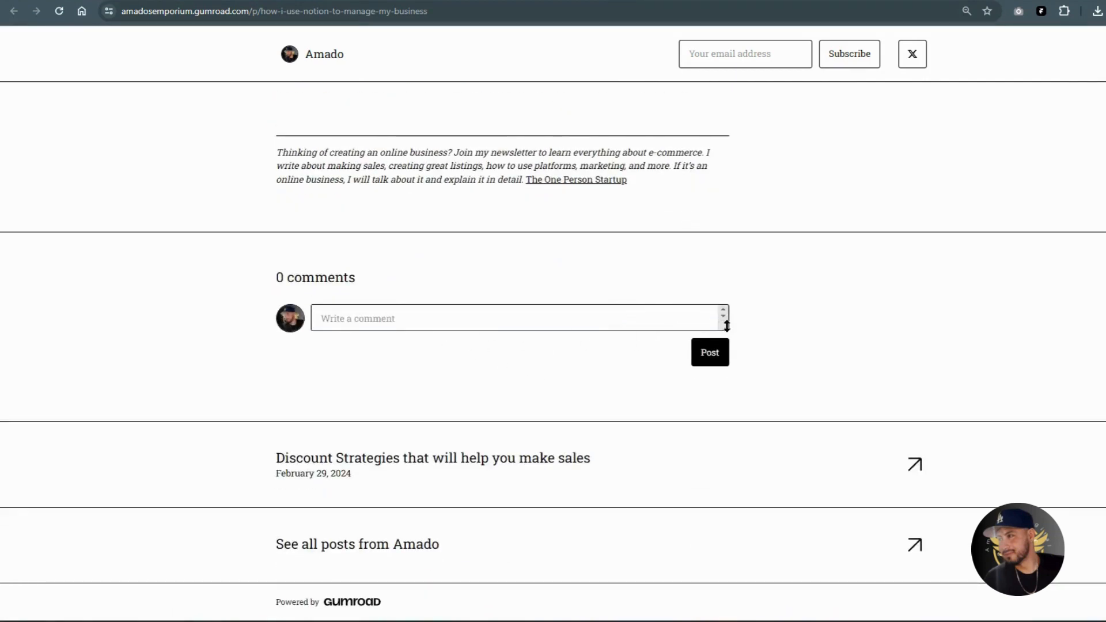
# Step: Enlarge the comment box under the Notion post and look over the links to the other posts below it
pyautogui.moveTo(726, 326); pyautogui.dragTo(727, 352)
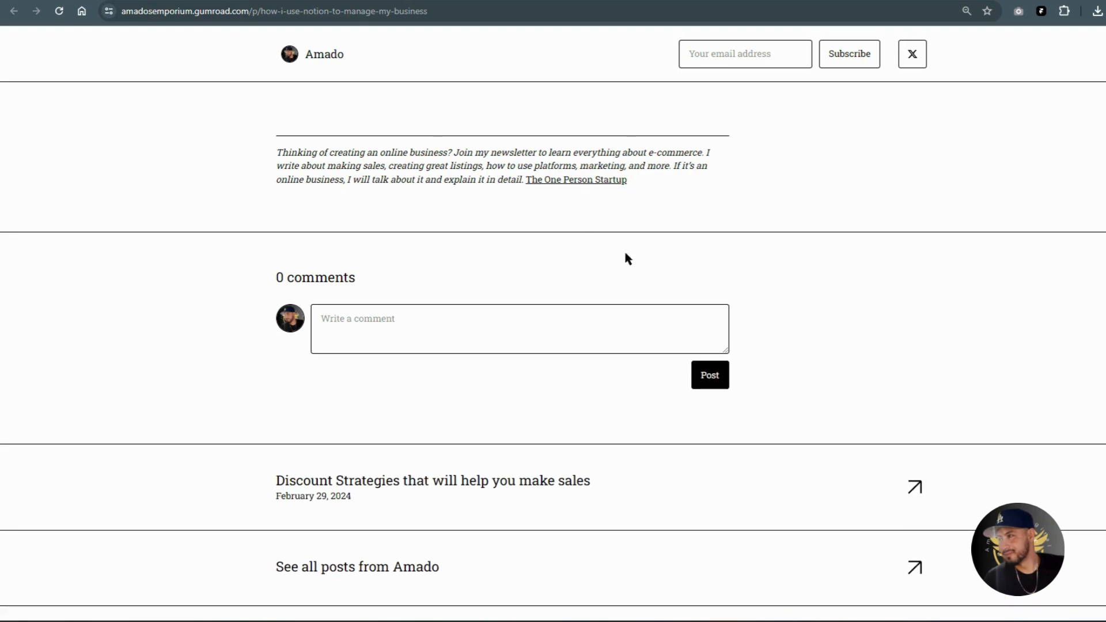
pyautogui.scroll(-1, 437, 363)
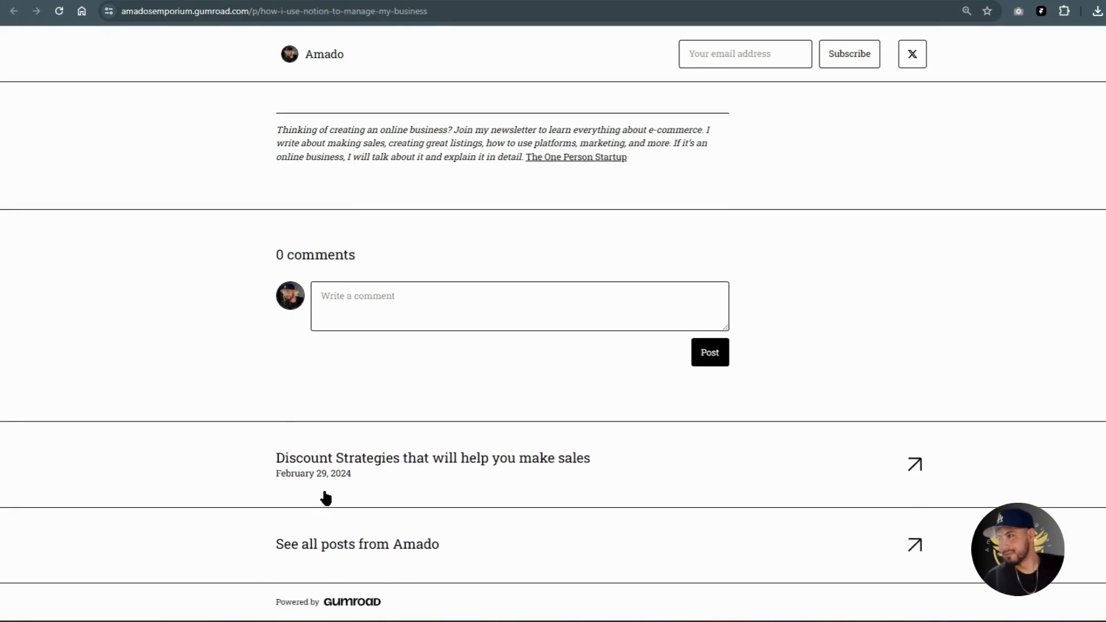
pyautogui.scroll(7, 469, 383)
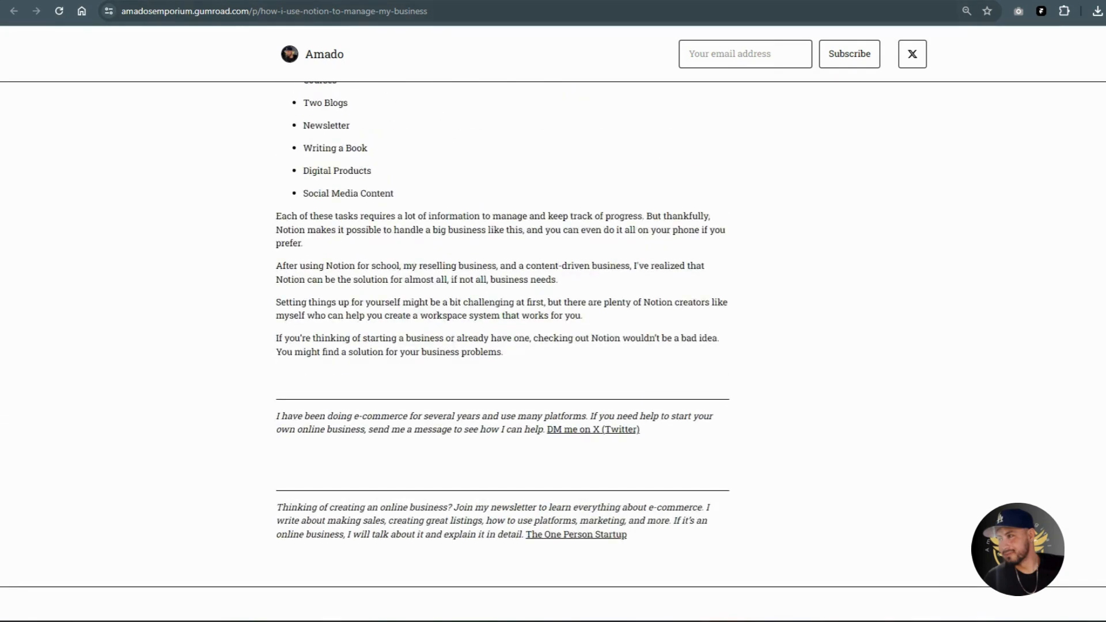
# Step: Return to the published emails list and open the web post of "Discount Strategies that will help you make sales"
pyautogui.click(368, 1)
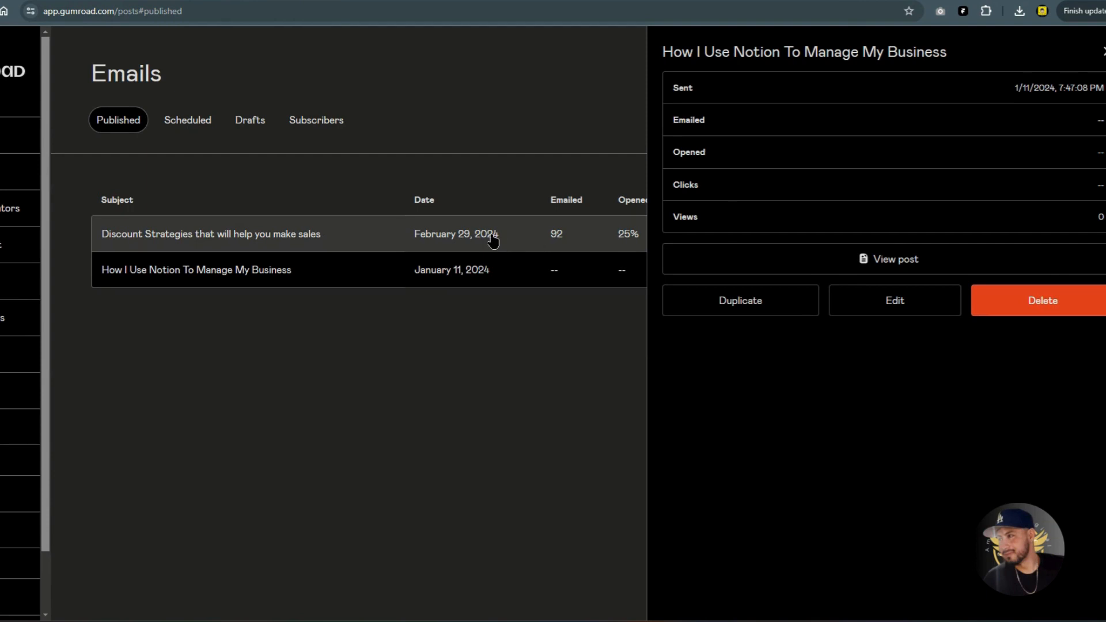
pyautogui.click(493, 241)
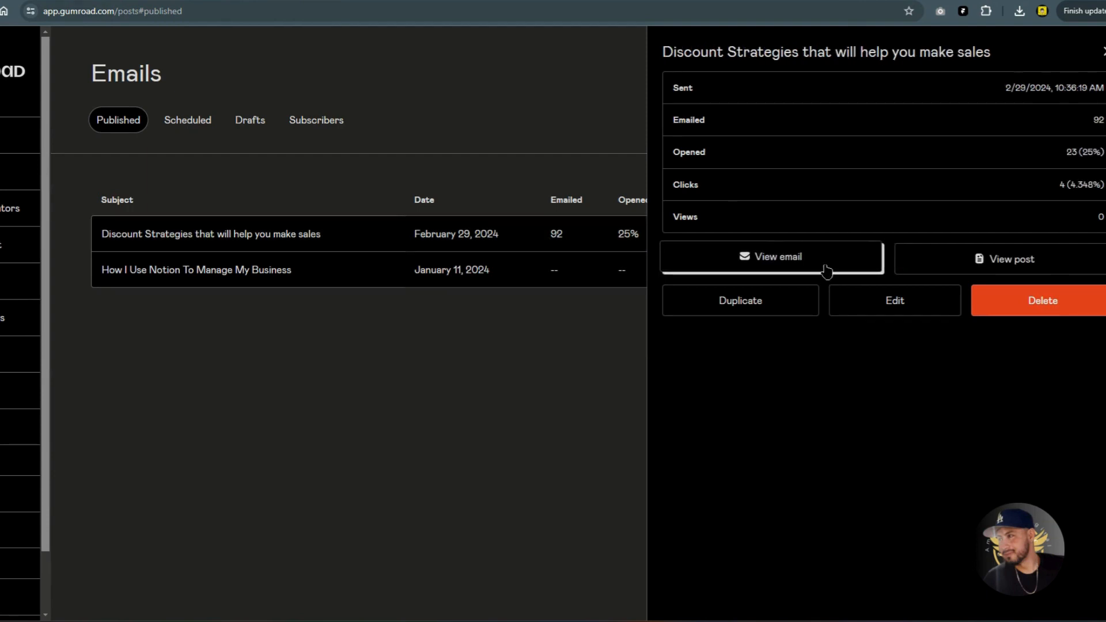
pyautogui.click(779, 270)
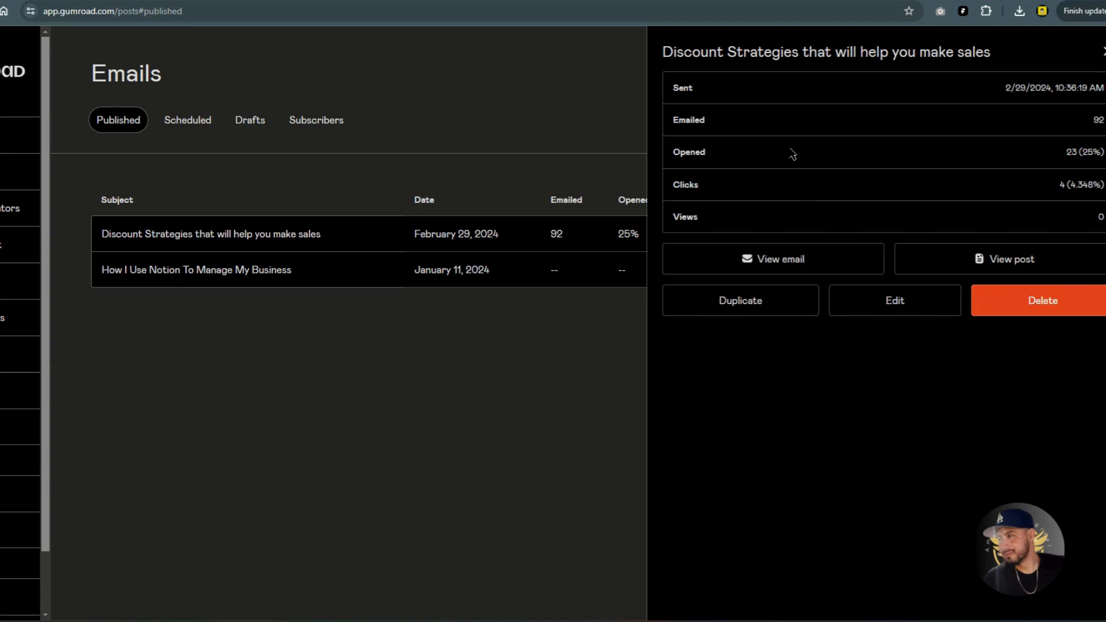
pyautogui.click(975, 264)
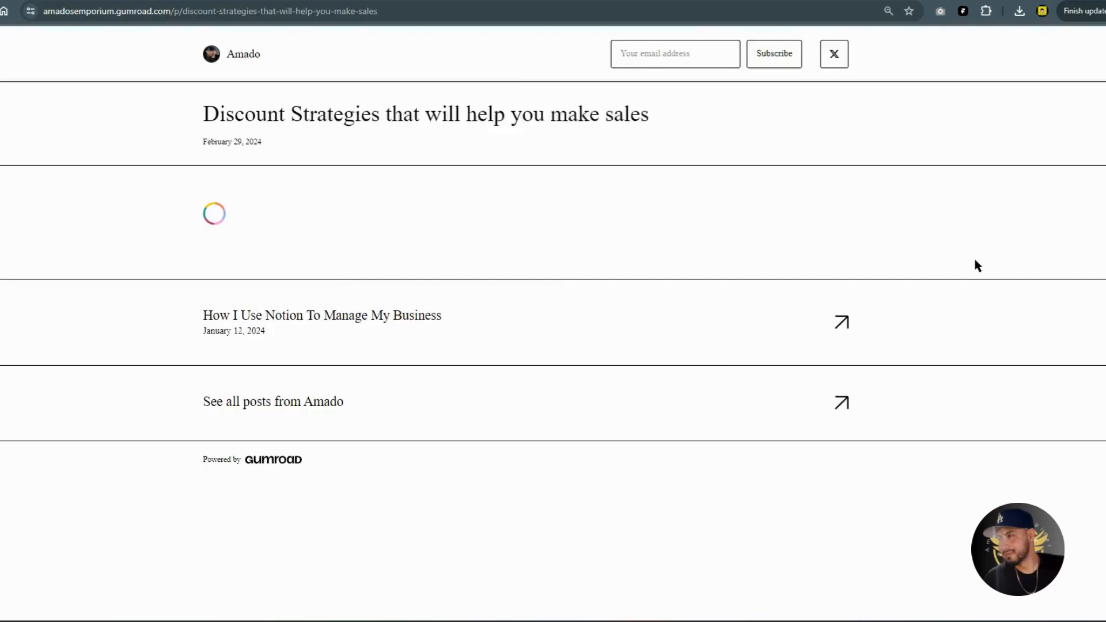
# Step: Read the Discount Strategies post from its introduction down to the landing page link and related posts
pyautogui.scroll(-6, 444, 369)
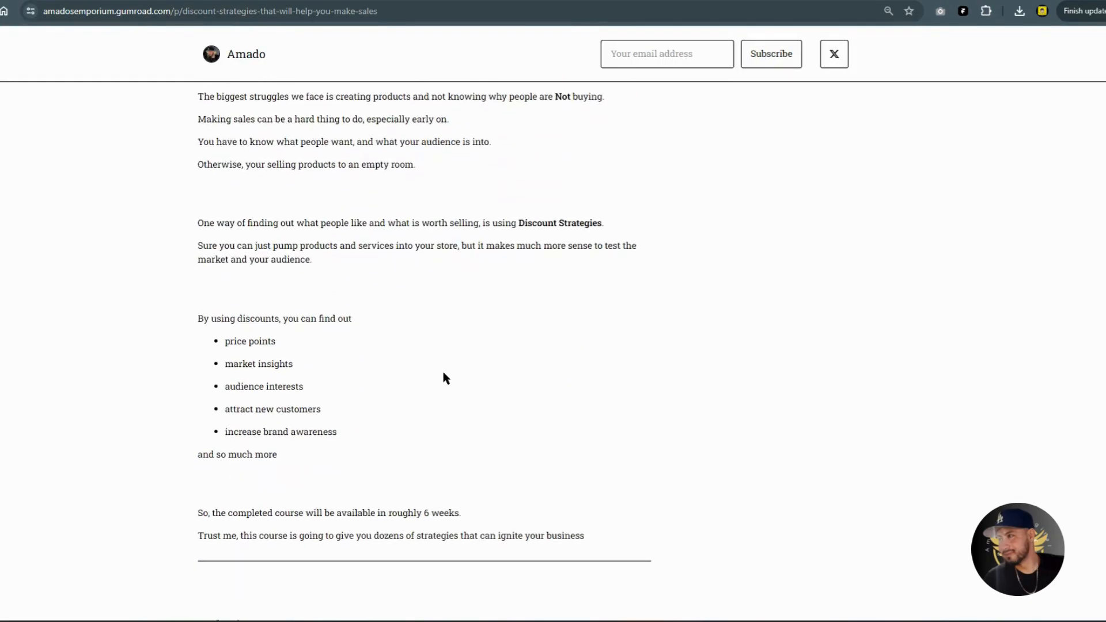
pyautogui.scroll(-1, 443, 378)
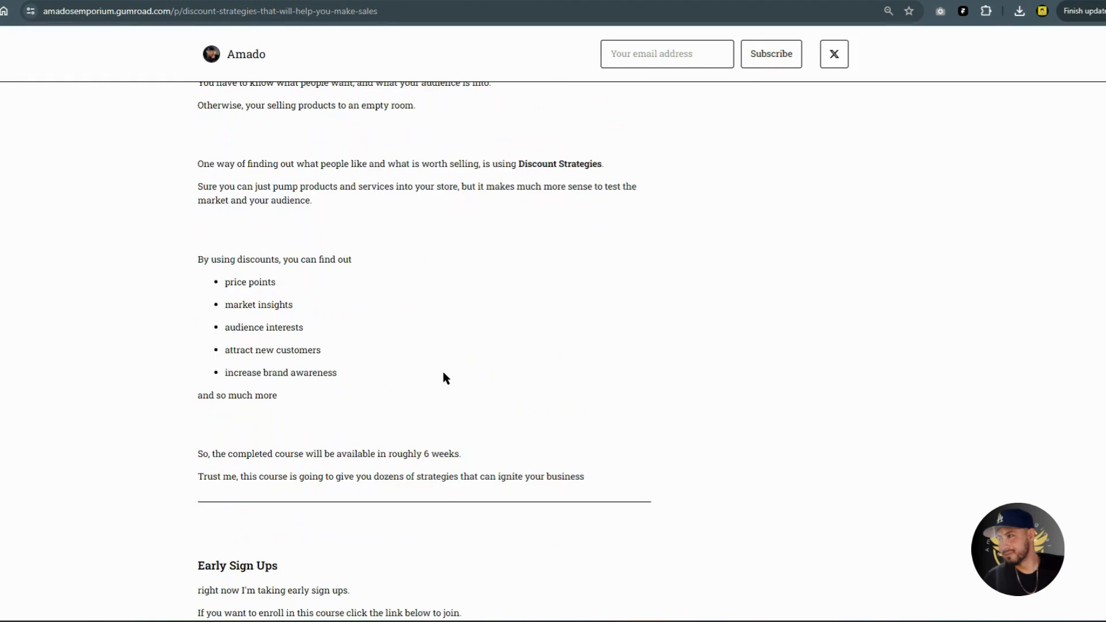
pyautogui.scroll(-3, 444, 378)
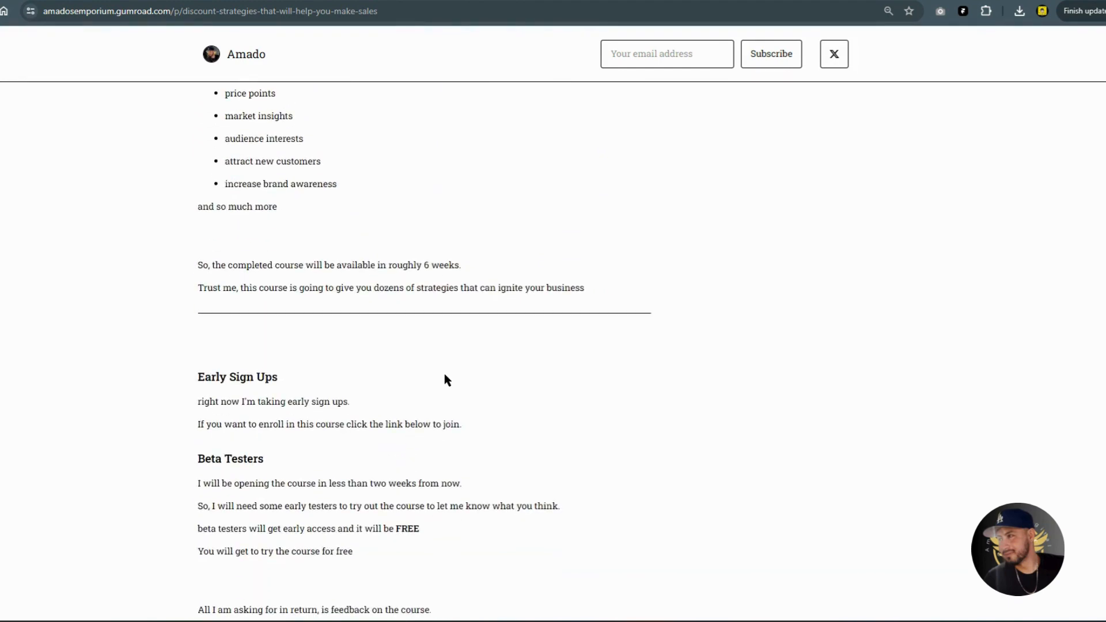
pyautogui.scroll(-6, 444, 374)
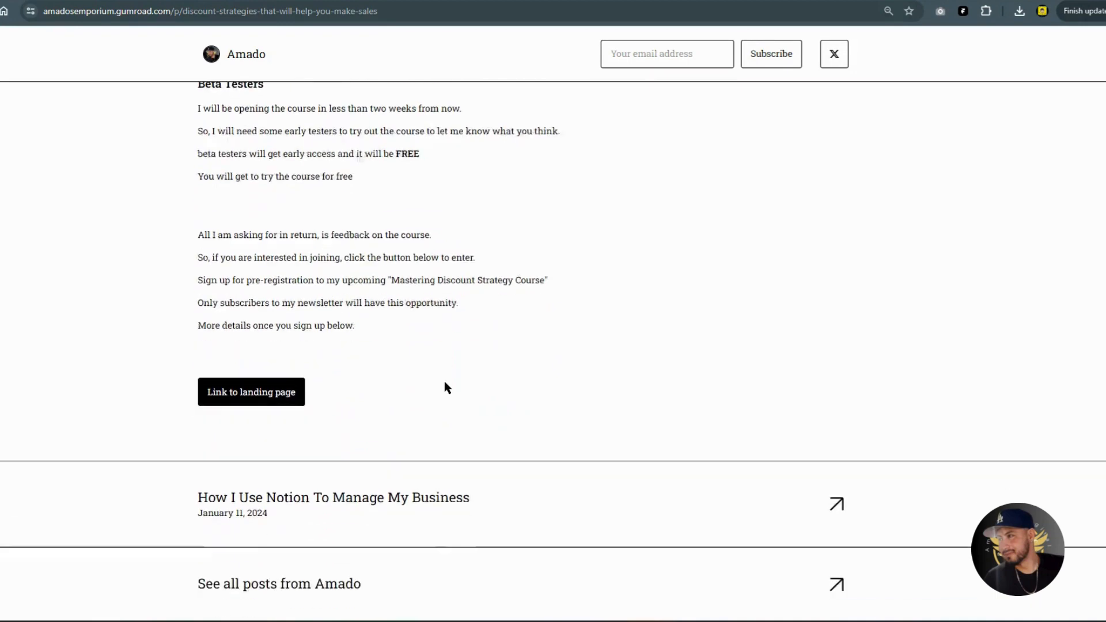
pyautogui.scroll(-1, 444, 382)
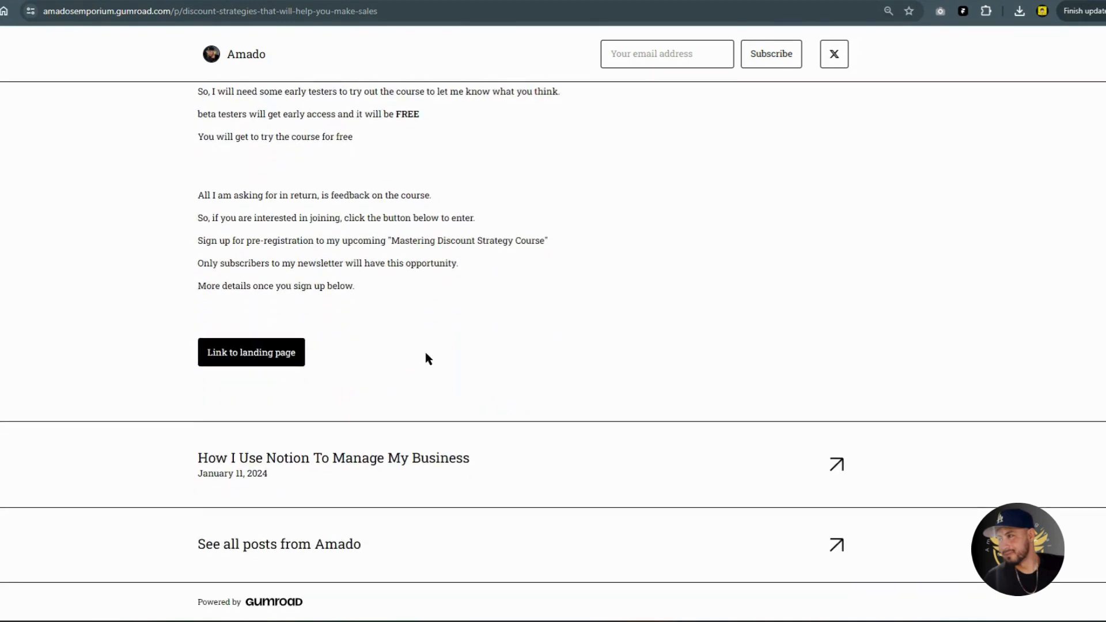
# Step: Review the post's early sign-up and beta tester sections, and open its linked landing page
pyautogui.scroll(3, 403, 328)
pyautogui.scroll(4, 425, 425)
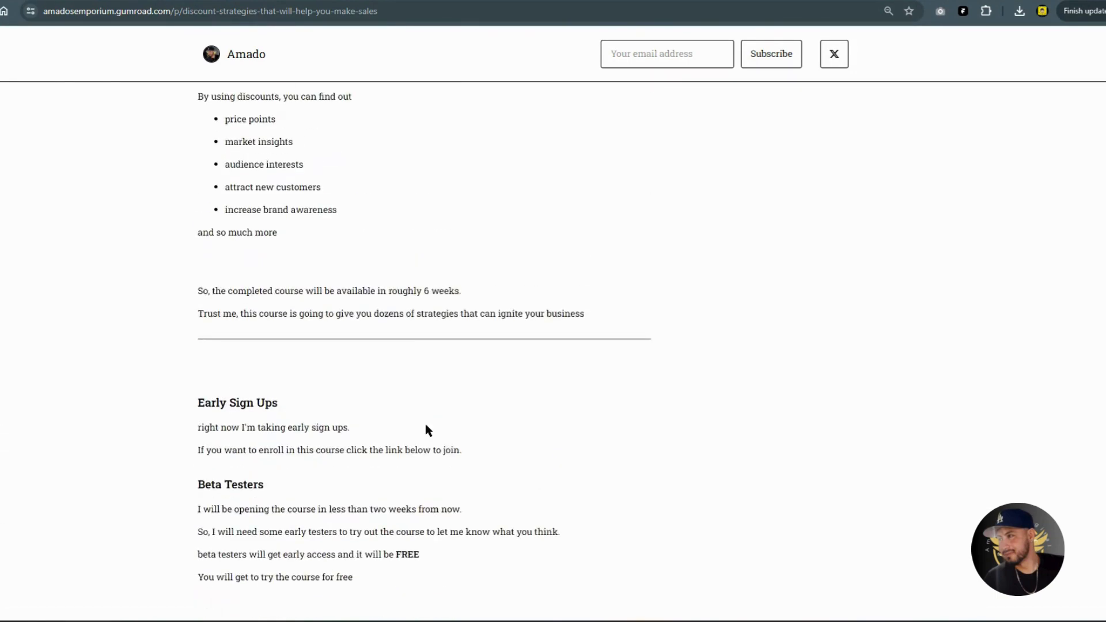
pyautogui.scroll(-8, 427, 429)
pyautogui.click(280, 361)
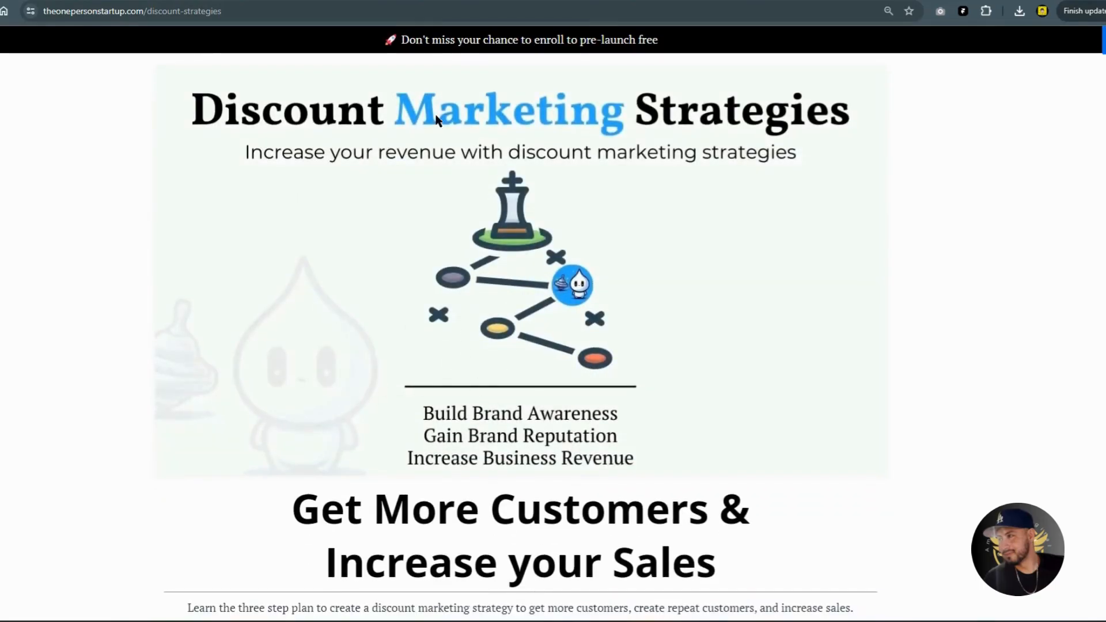
# Step: Skim the discount marketing landing page, return through the post to the published emails, and close the email's details
pyautogui.scroll(-8, 308, 348)
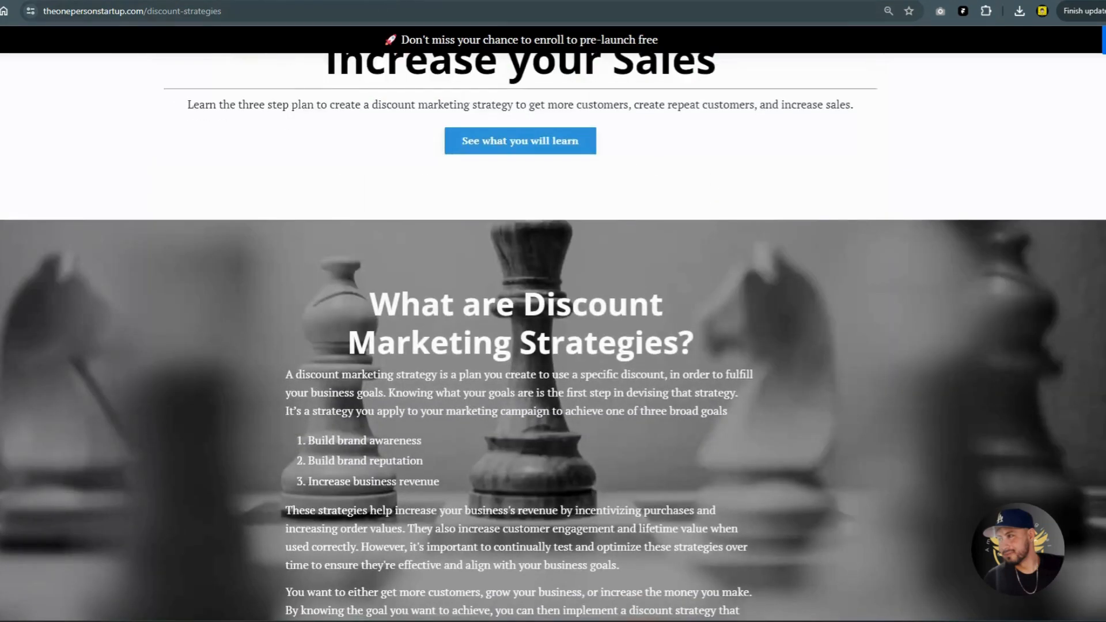
pyautogui.hotkey('ctrl', 'shift', 'Tab')
pyautogui.scroll(15, 378, 393)
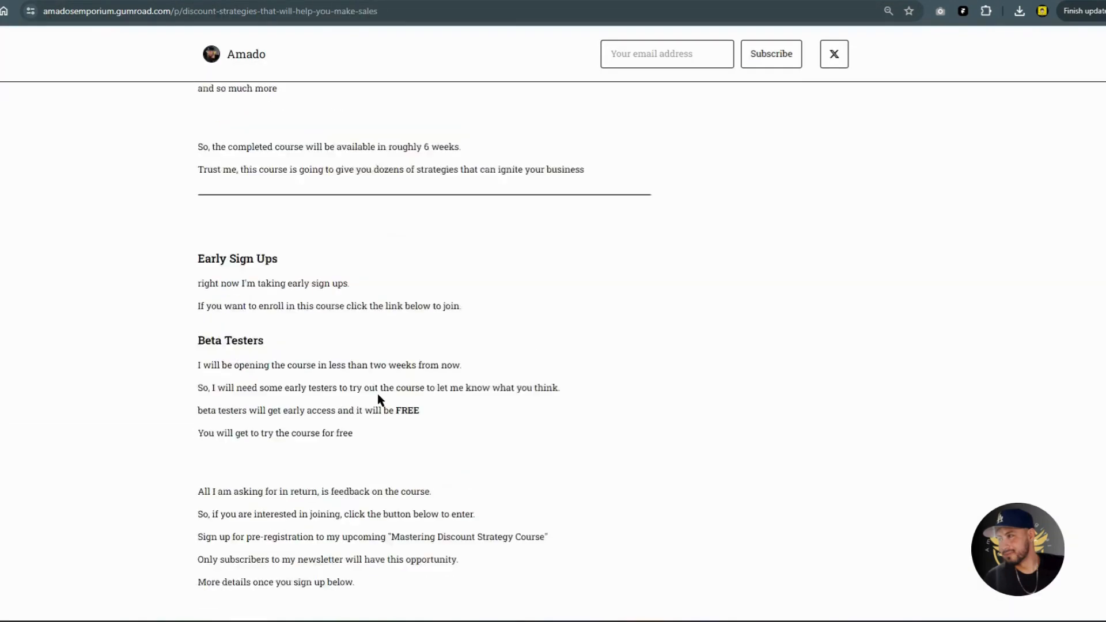
pyautogui.scroll(1, 384, 367)
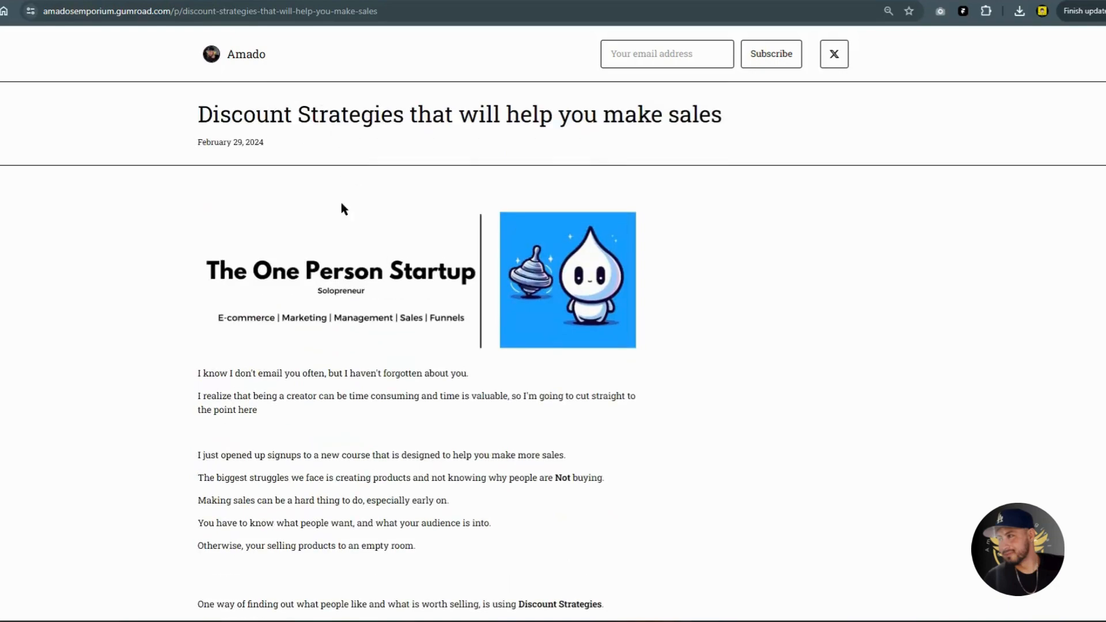
pyautogui.hotkey('ctrl', 'shift', 'Tab')
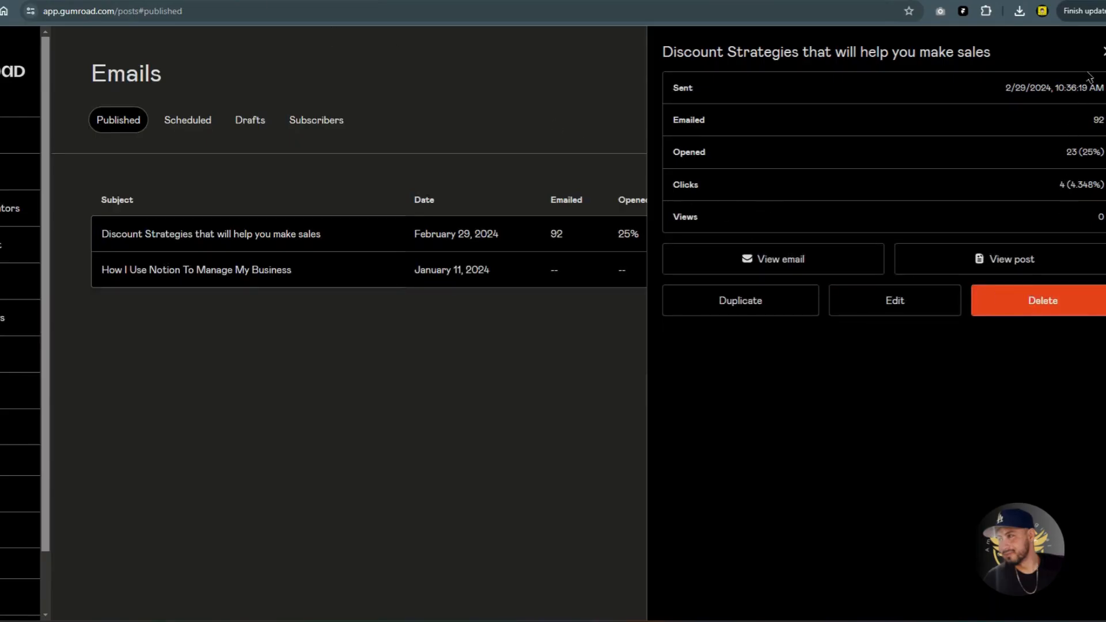
pyautogui.click(1102, 53)
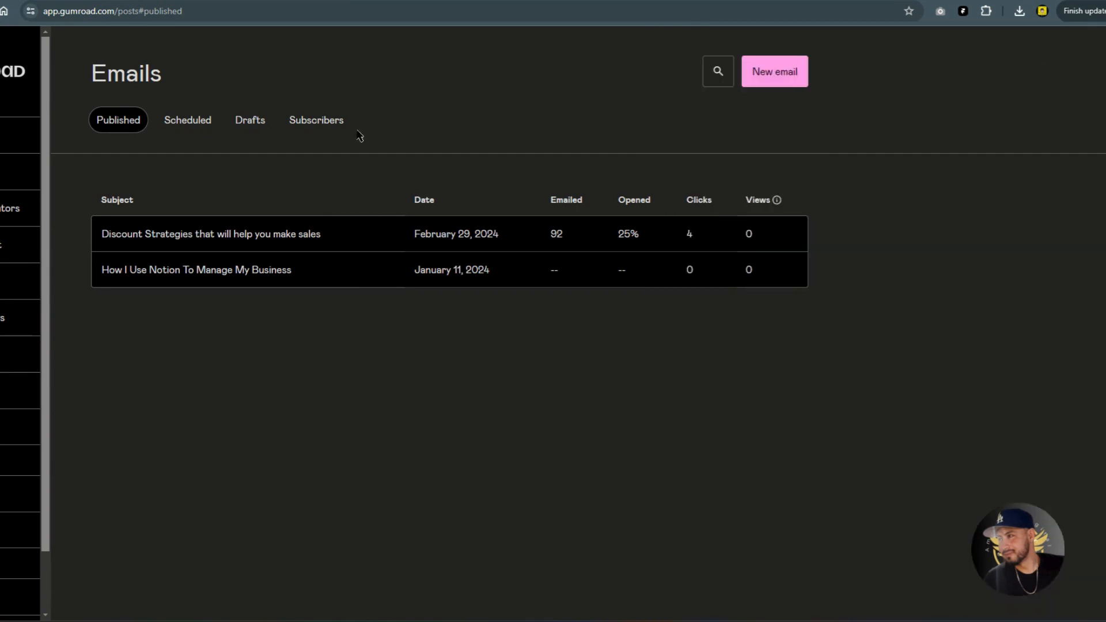
# Step: Start a new email from the scheduled emails view with the title "testing email" and the message "testing post"
pyautogui.click(192, 130)
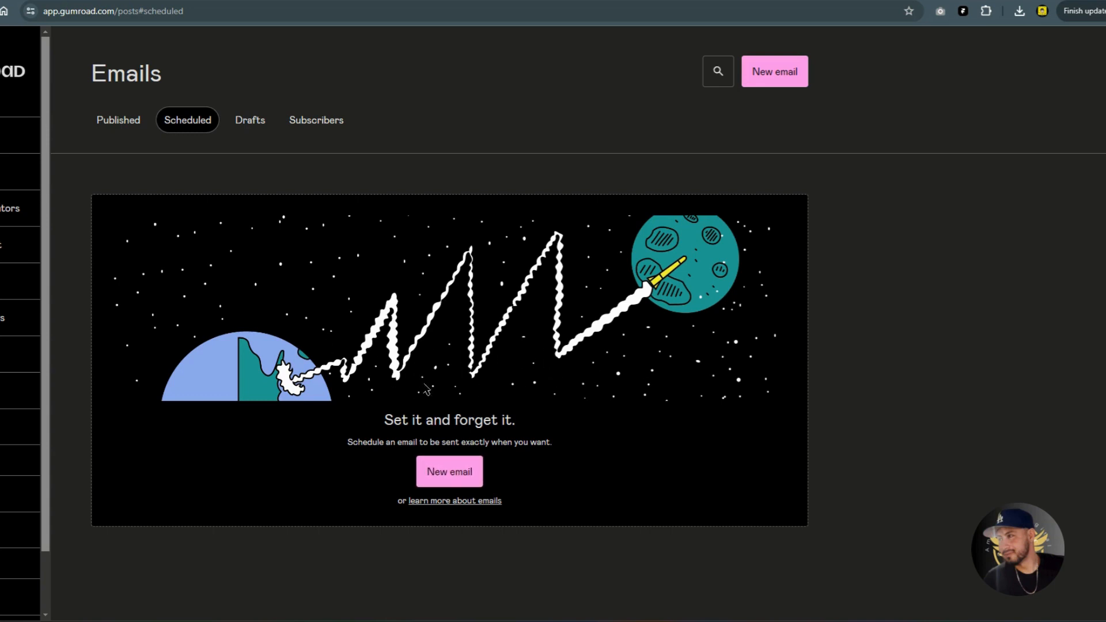
pyautogui.click(449, 470)
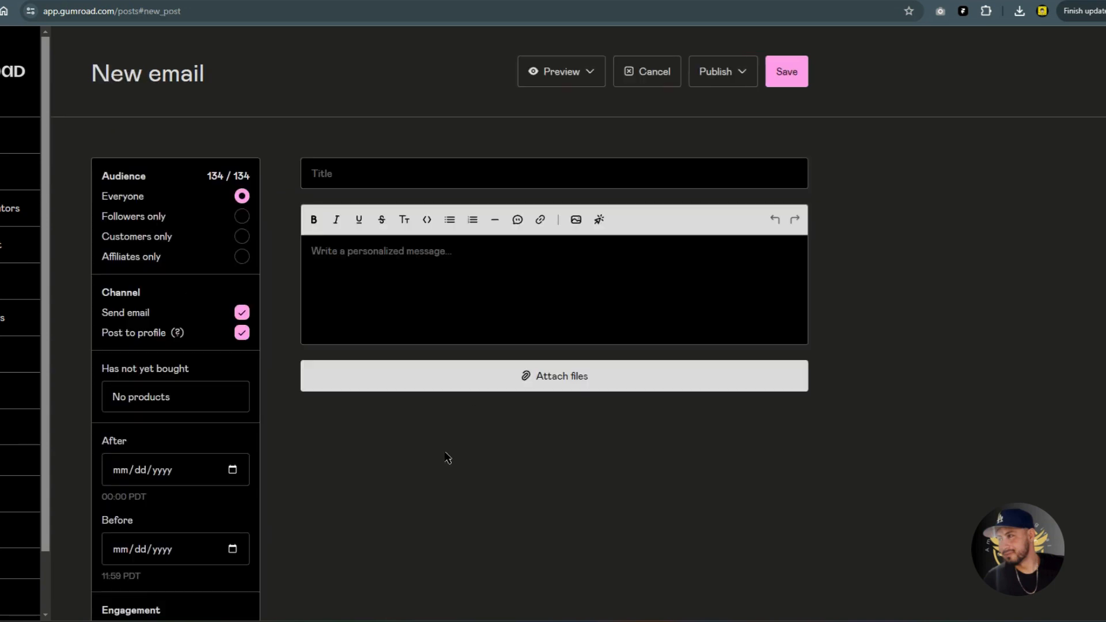
pyautogui.click(430, 174)
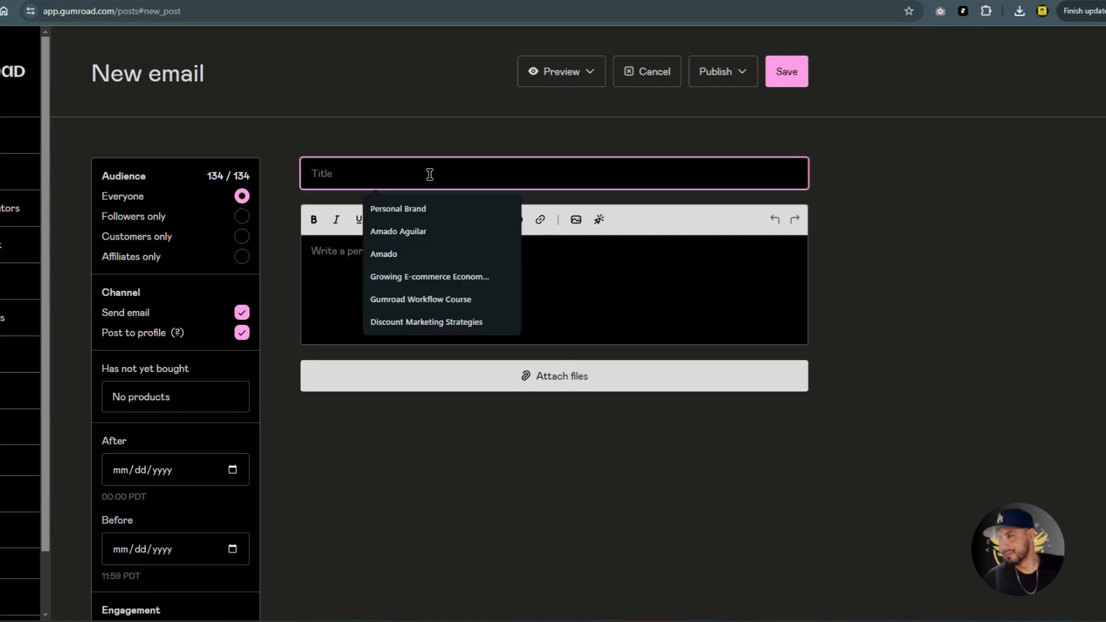
pyautogui.write('testing email')
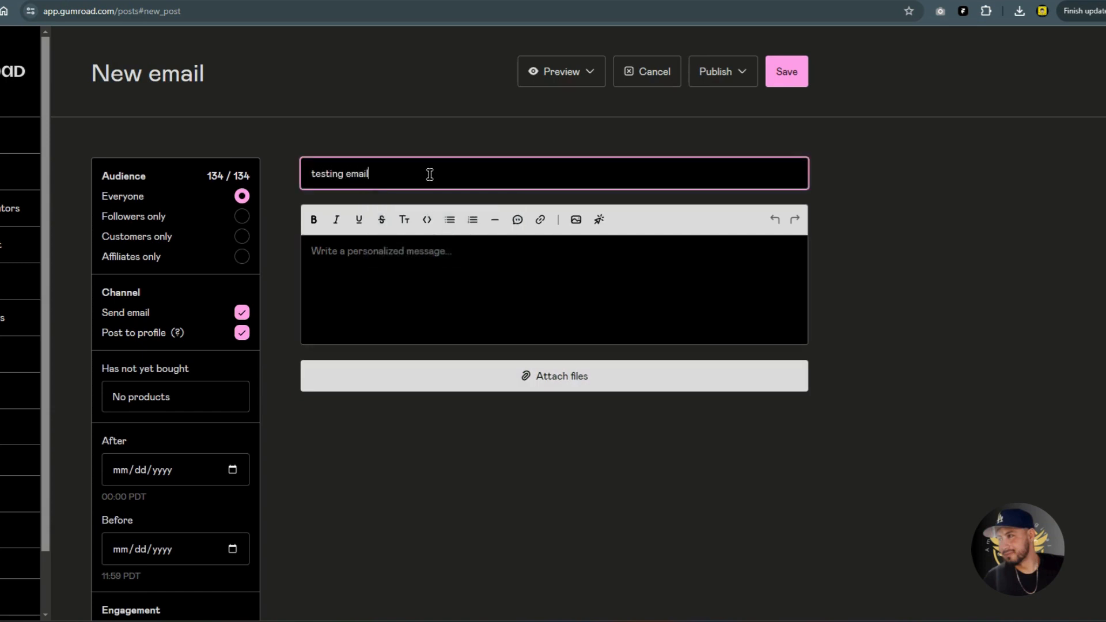
pyautogui.click(438, 270)
pyautogui.write('testing post')
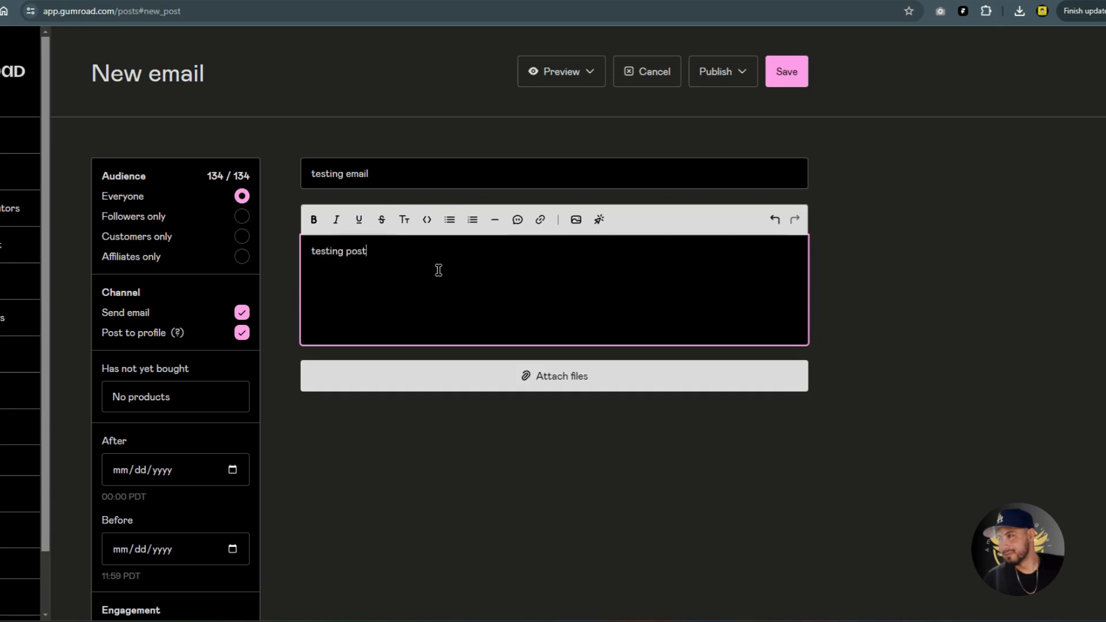
# Step: Try to save the email for everyone, and save it with the audience limited to Affiliates only
pyautogui.click(790, 71)
pyautogui.click(723, 72)
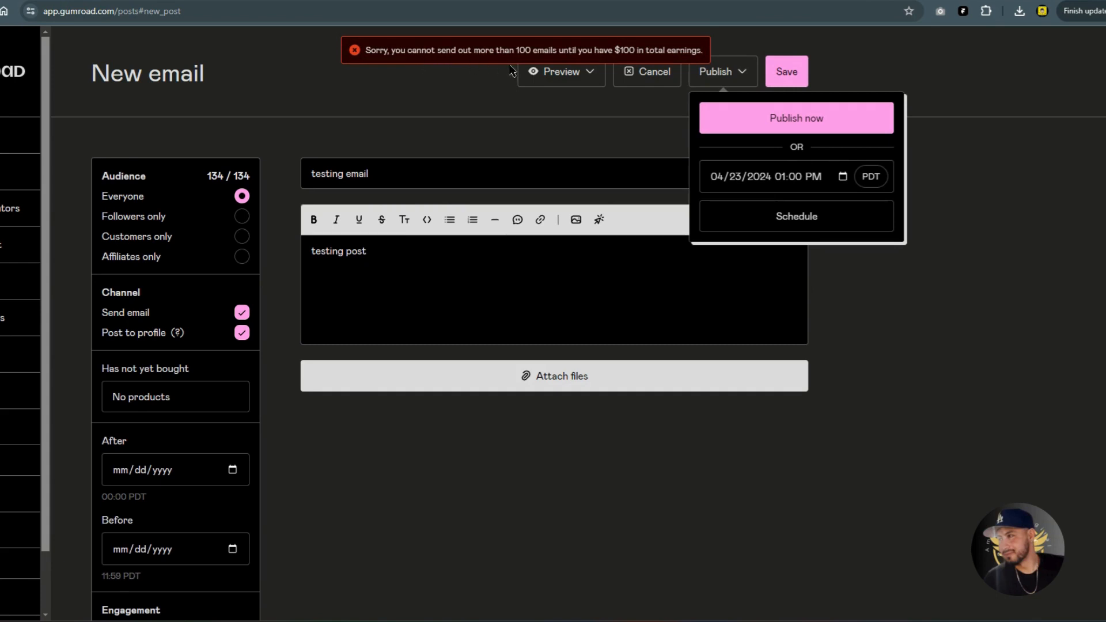
pyautogui.click(242, 198)
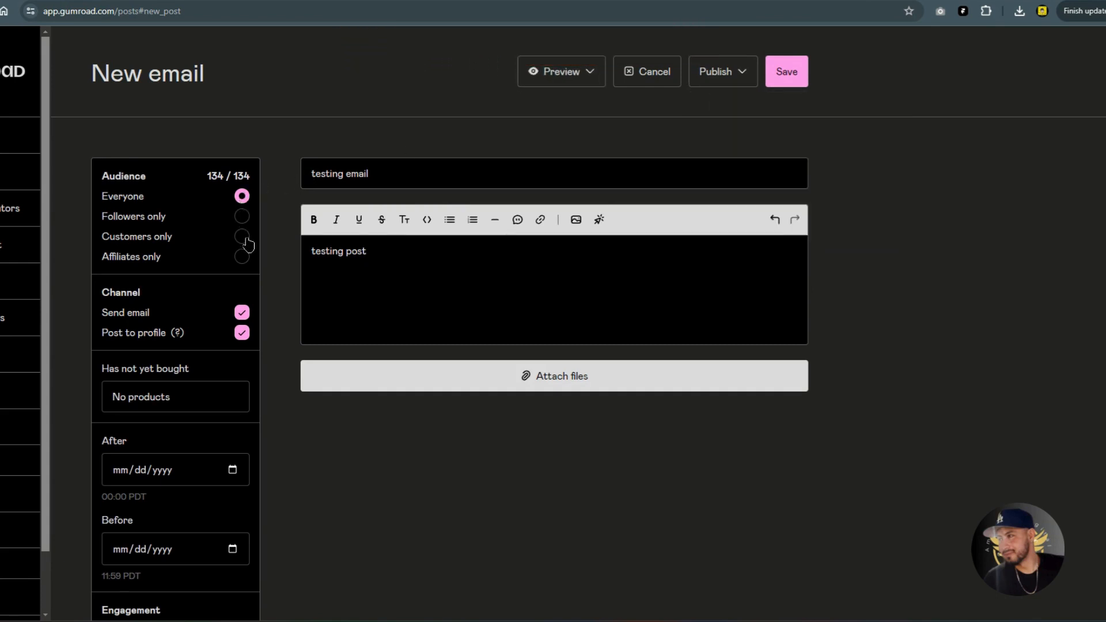
pyautogui.click(242, 257)
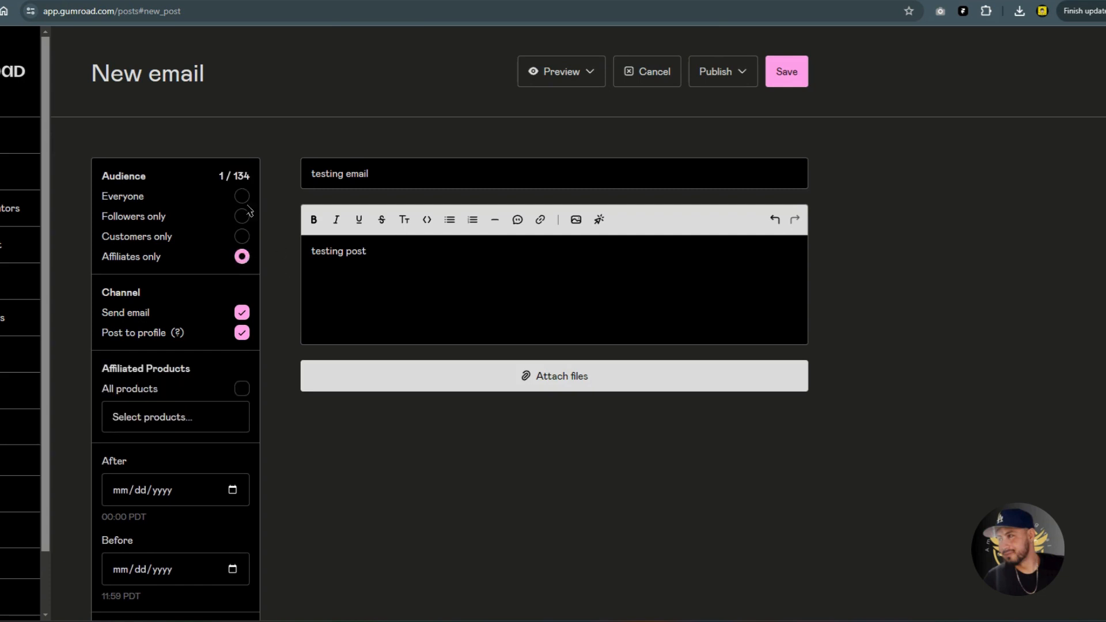
pyautogui.click(788, 79)
# Step: Schedule the email for 04/30/2024 at 01:00 PM PDT
pyautogui.click(753, 71)
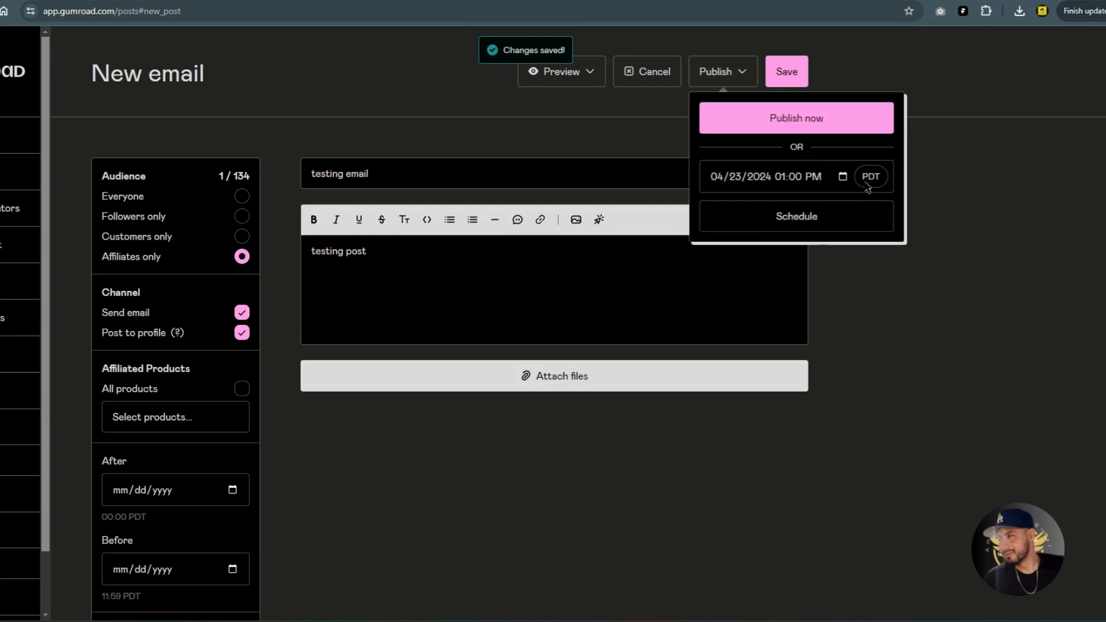
pyautogui.click(813, 177)
pyautogui.press('Left')
pyautogui.press('Left')
pyautogui.press('Left')
pyautogui.press('Left')
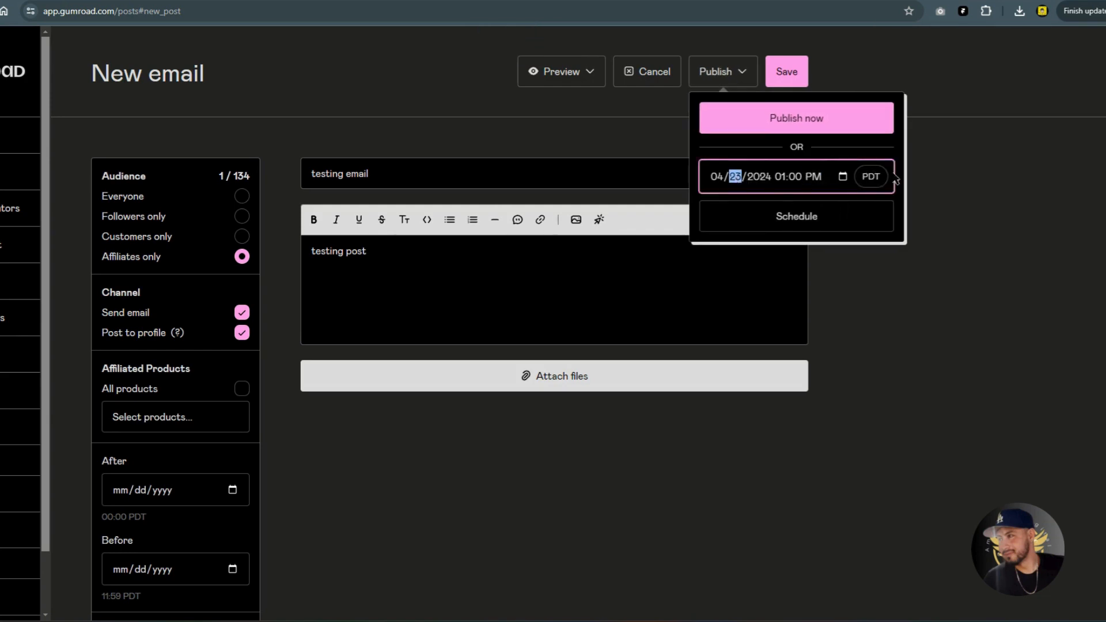
pyautogui.click(844, 177)
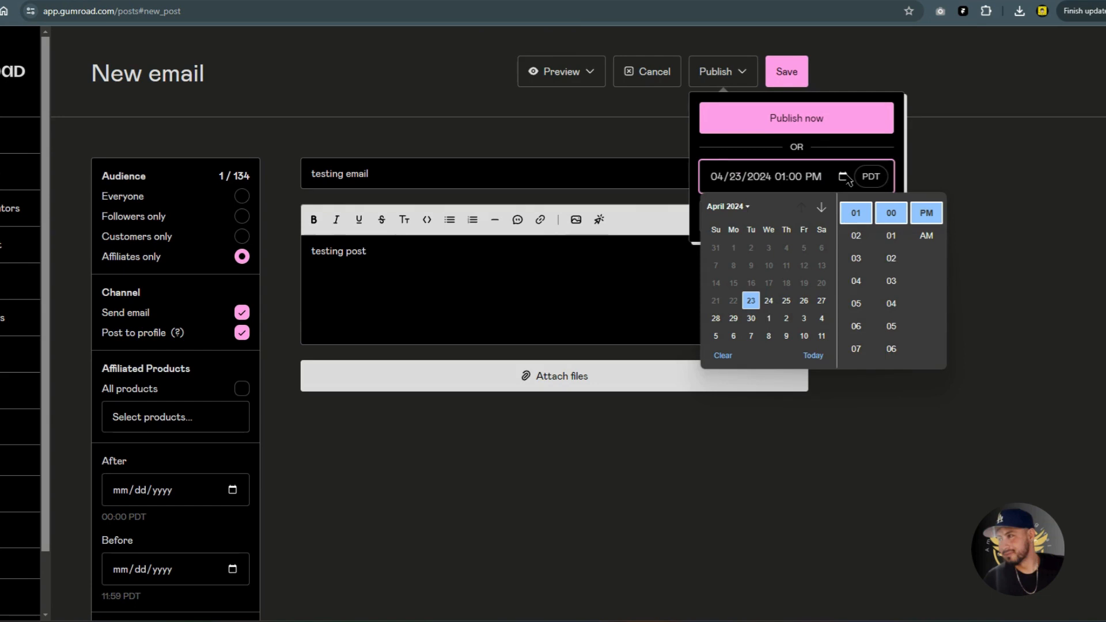
pyautogui.click(752, 318)
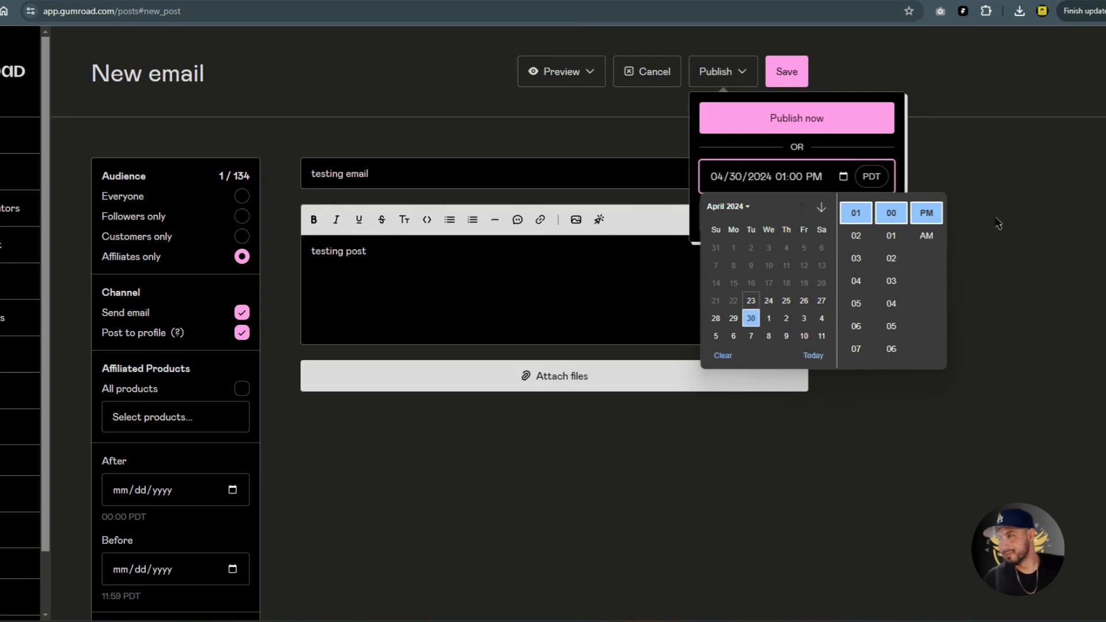
pyautogui.click(998, 223)
pyautogui.click(736, 71)
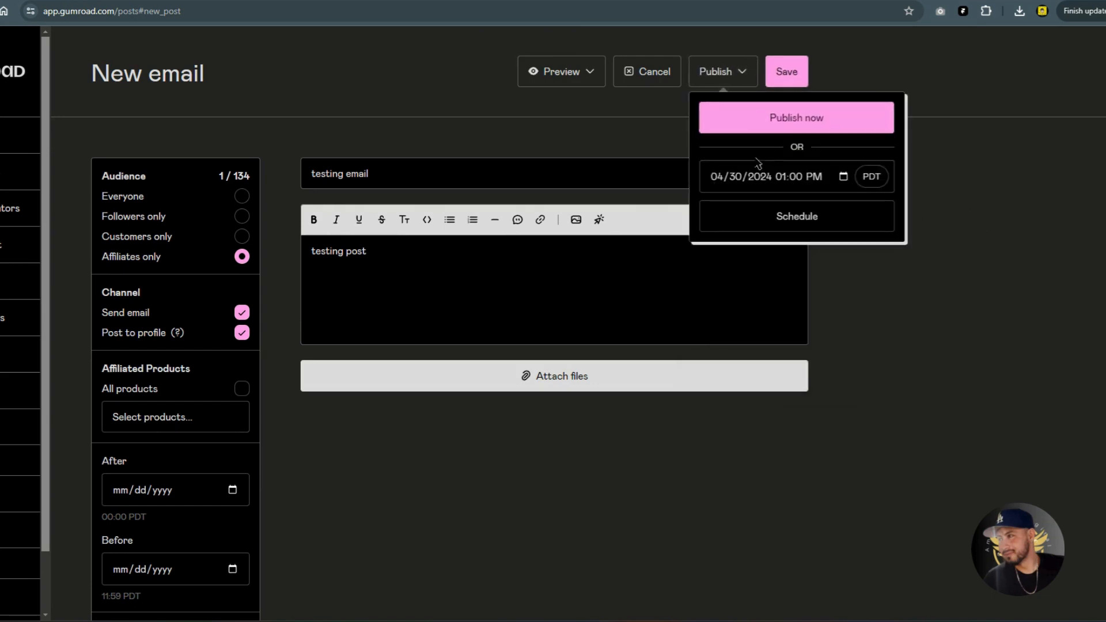
pyautogui.click(785, 223)
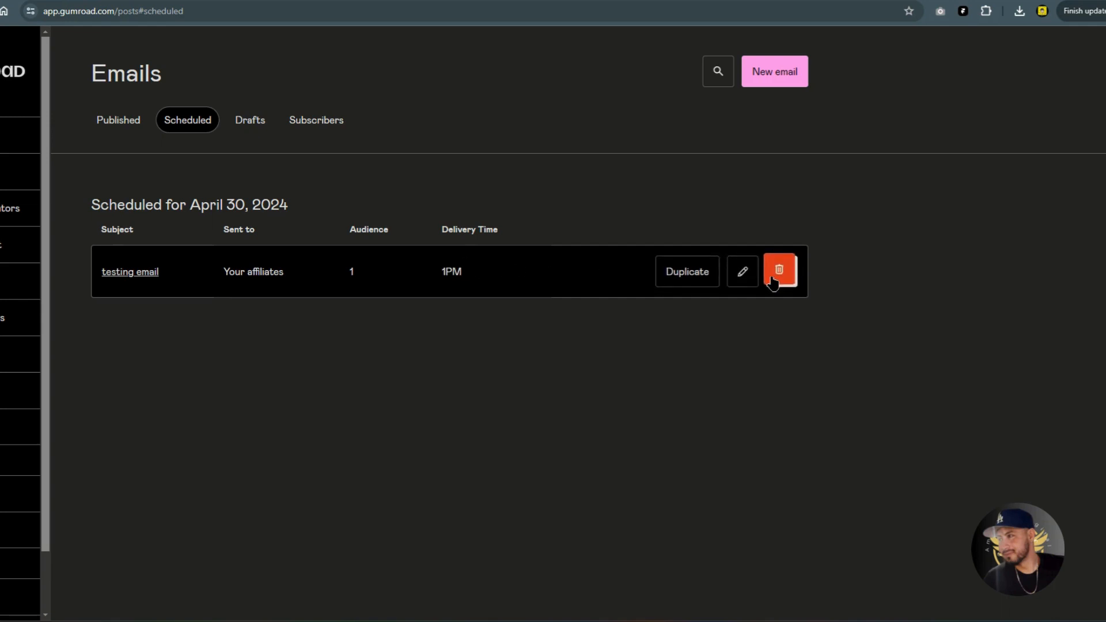
# Step: Open the scheduled "testing email" for editing and re-save it, and delete it from the scheduled emails
pyautogui.click(742, 273)
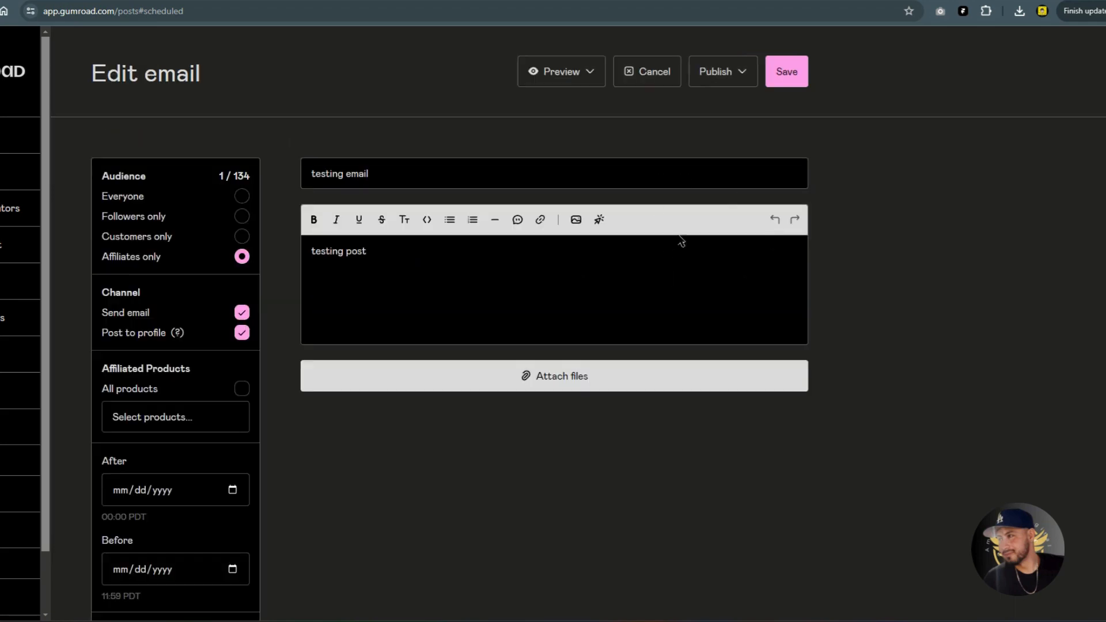
pyautogui.click(777, 79)
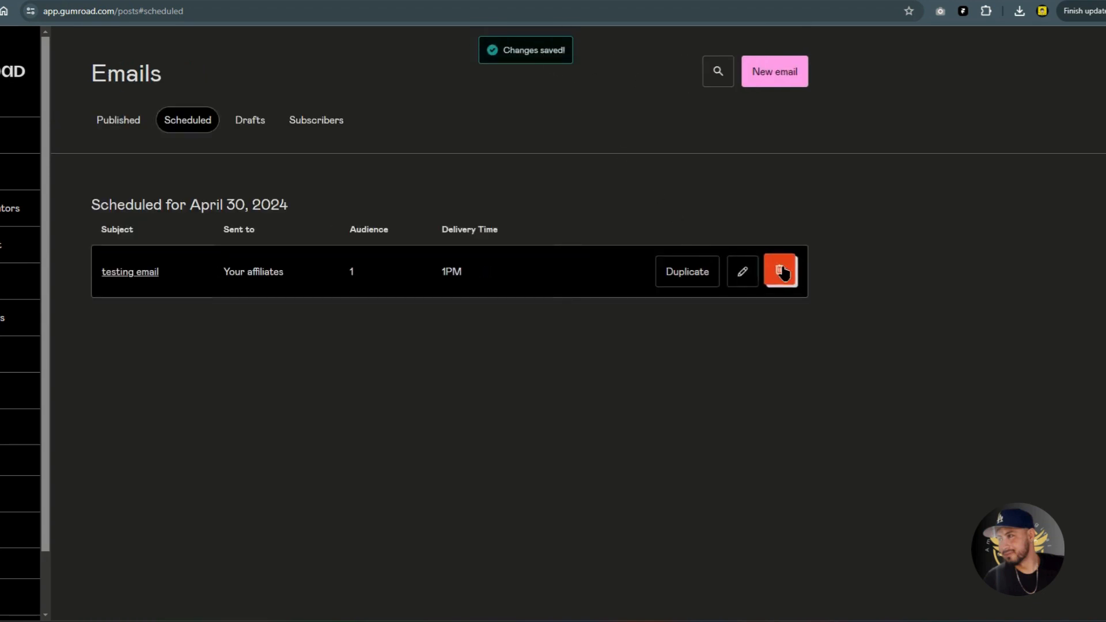
pyautogui.click(783, 274)
pyautogui.click(780, 272)
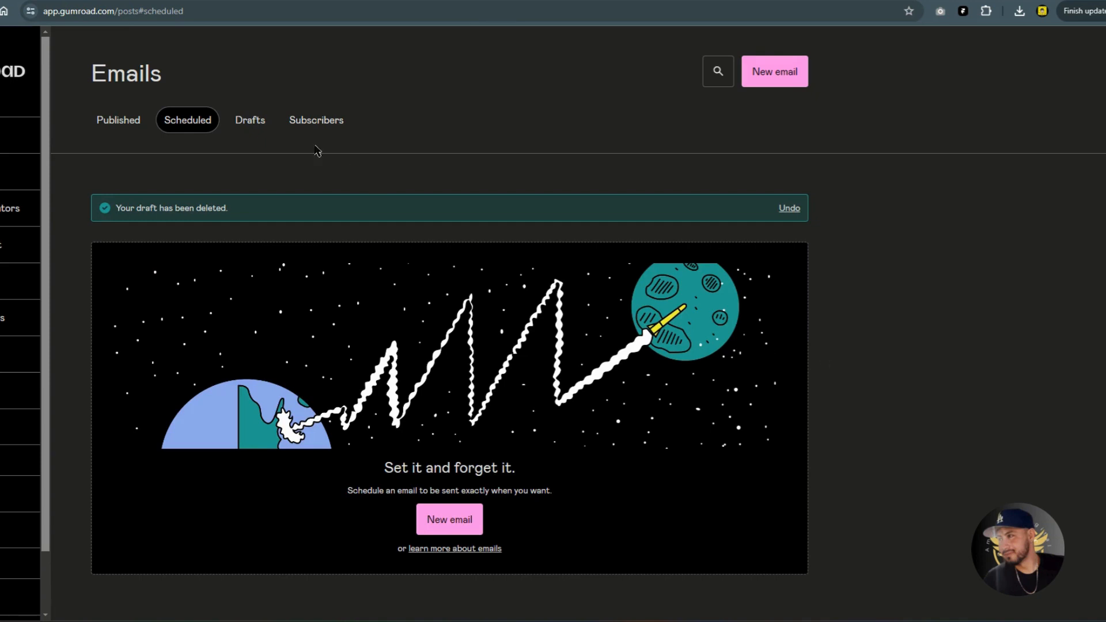
# Step: Look at the drafts and the subscribers list, and view the details of the subscriber added January 19, 2023
pyautogui.click(250, 121)
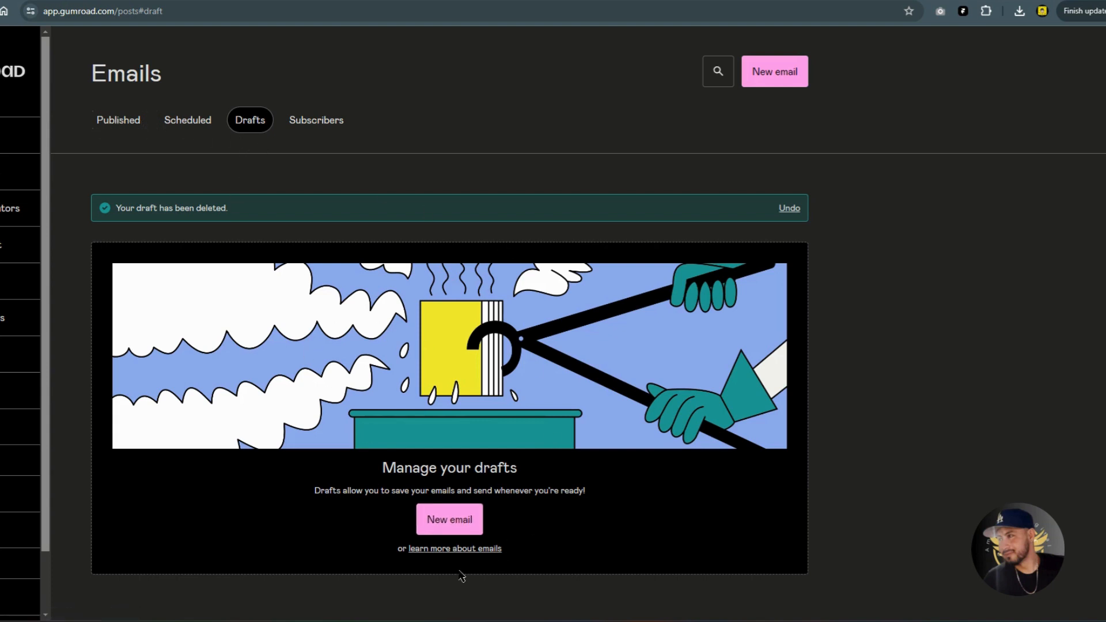
pyautogui.click(308, 130)
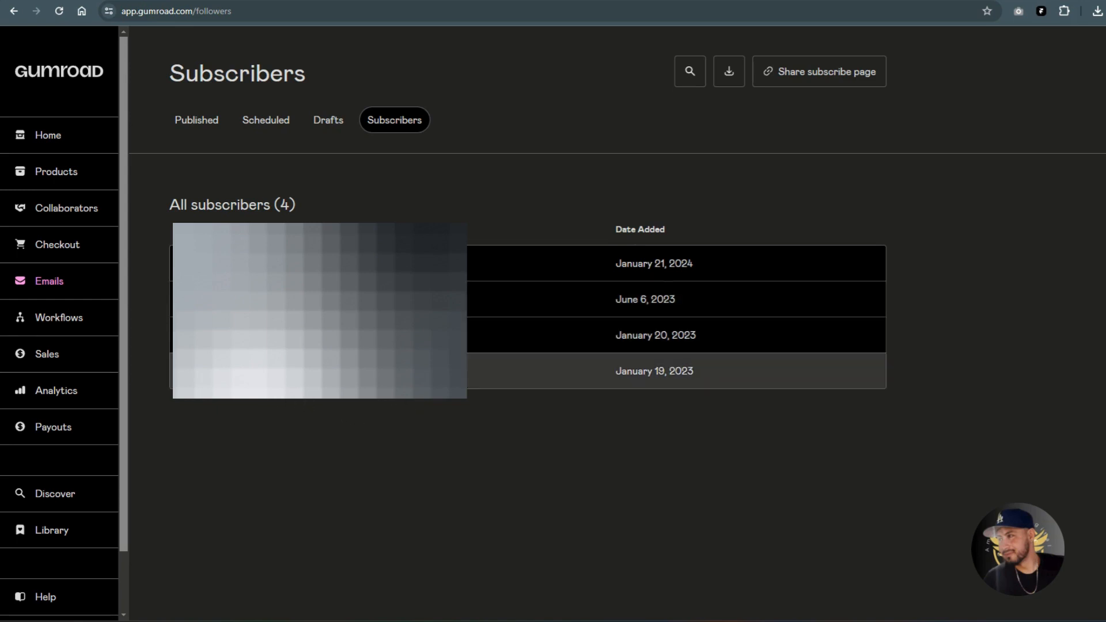
pyautogui.click(654, 371)
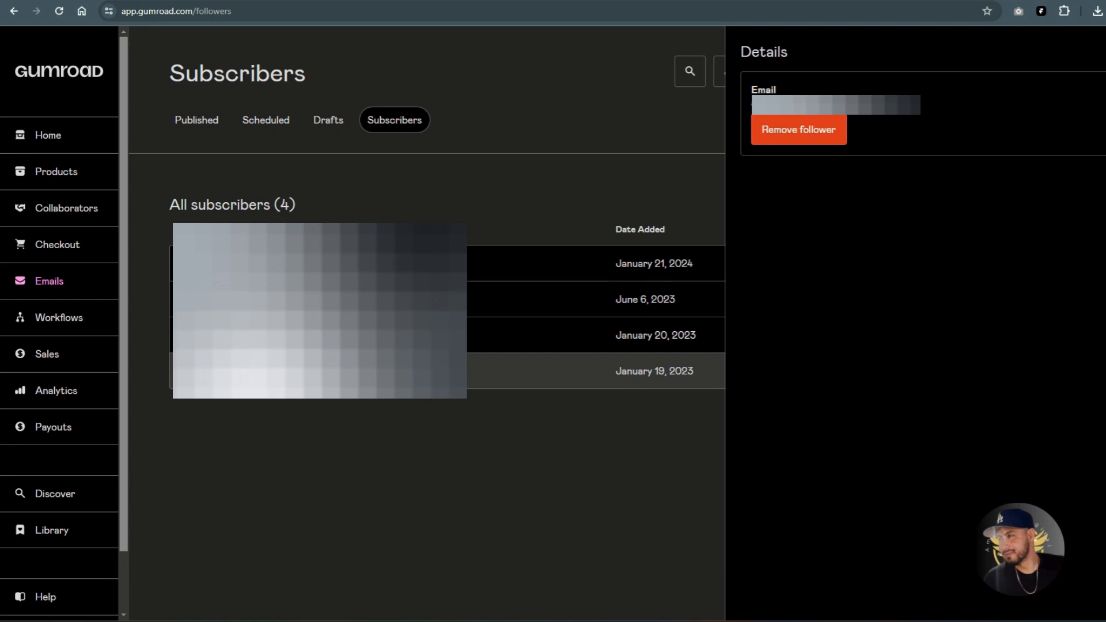
pyautogui.click(1092, 52)
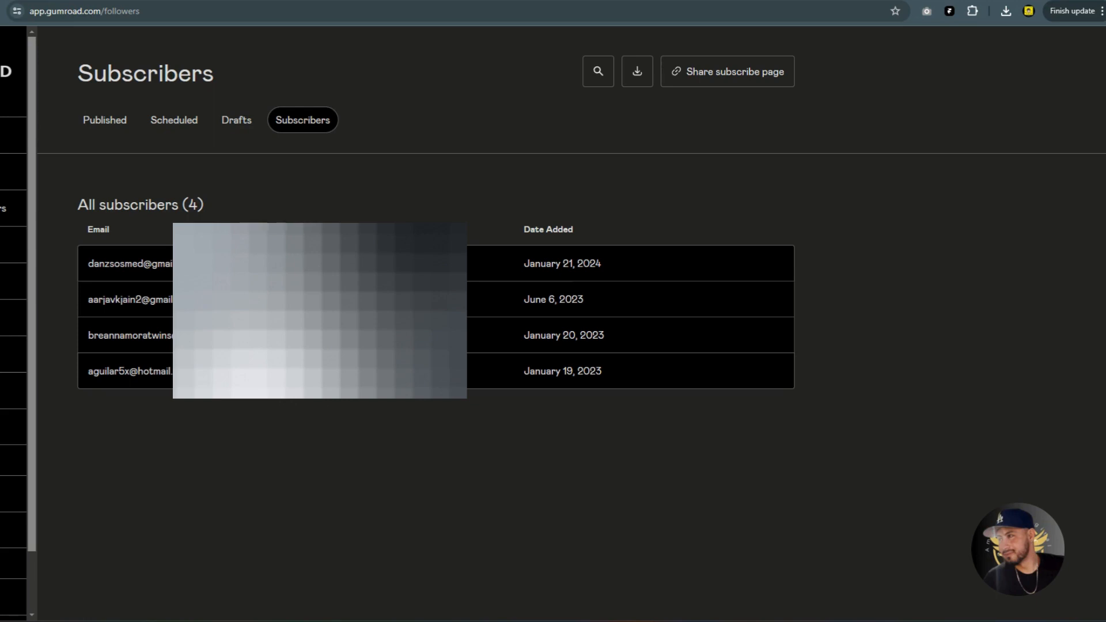
# Step: Export the subscribers list to a CSV file and return to the published emails
pyautogui.click(637, 74)
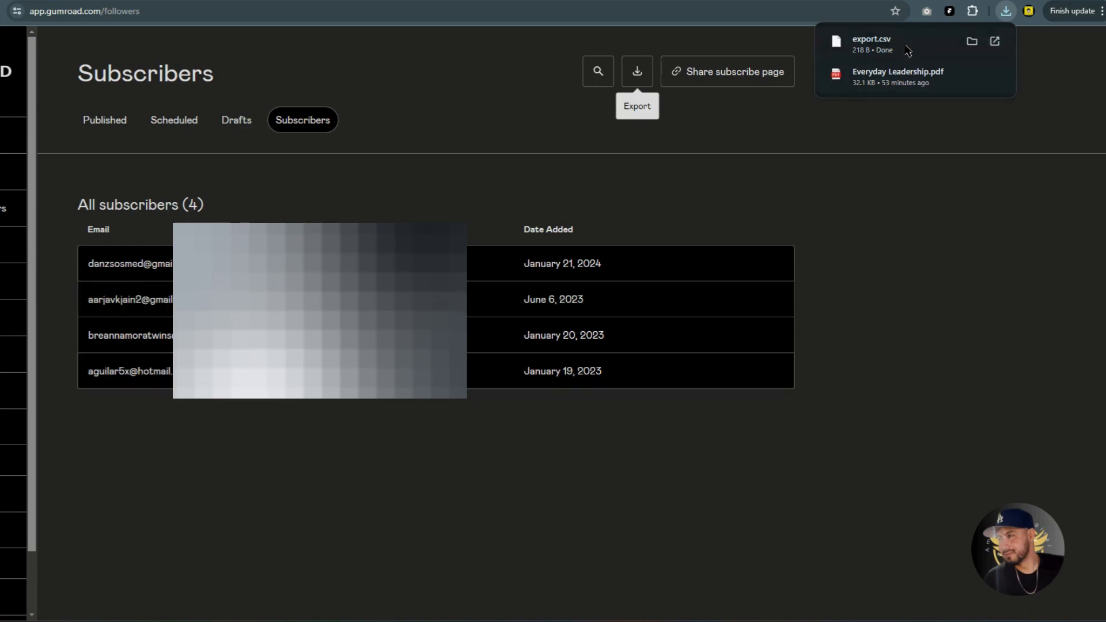
pyautogui.click(409, 183)
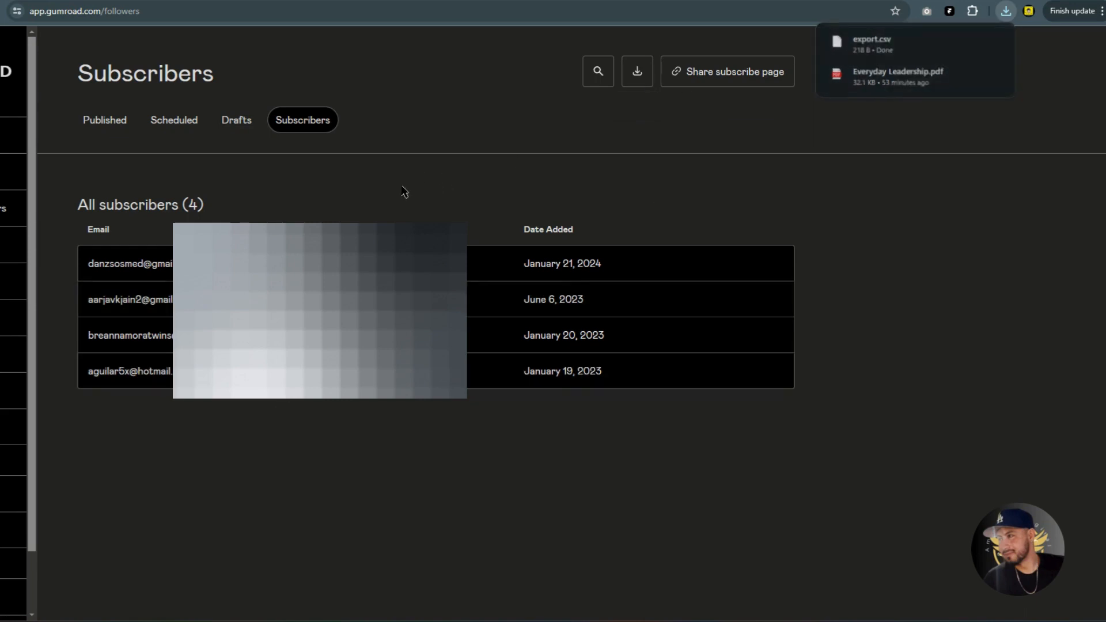
pyautogui.click(114, 128)
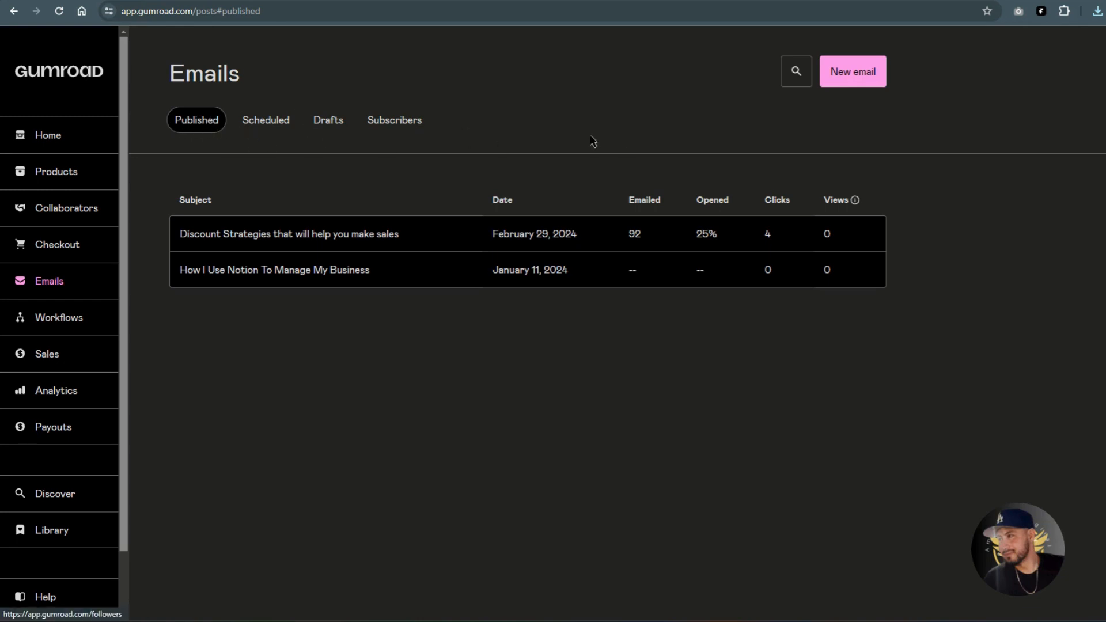
# Step: Start a new email and compare the Followers only, Customers only and Affiliates only audience options, ending with Everyone selected
pyautogui.click(858, 86)
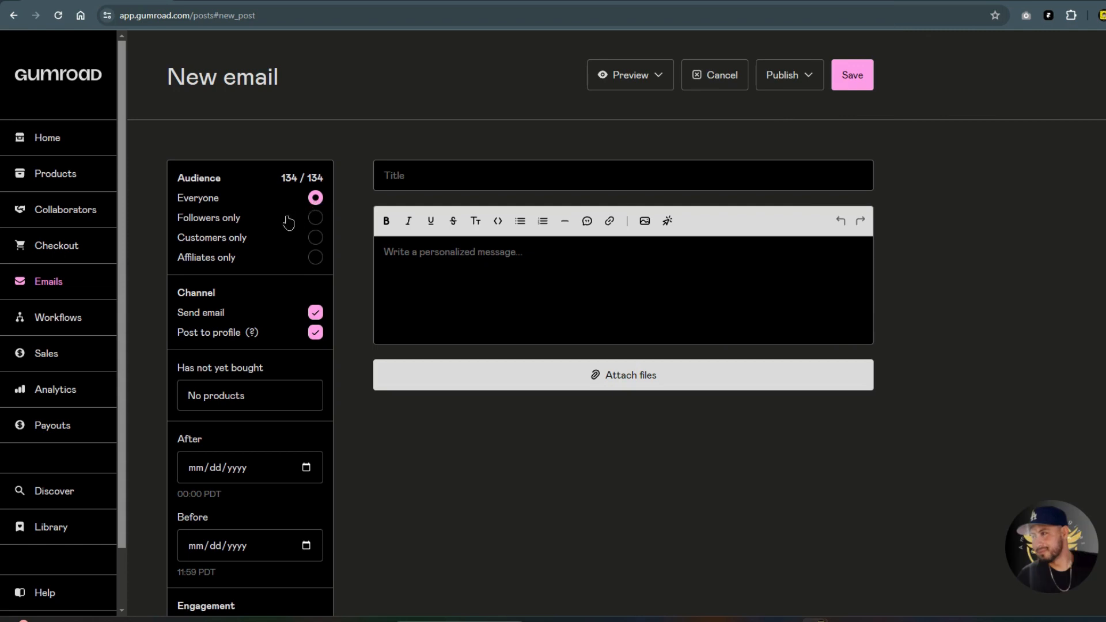
pyautogui.click(316, 219)
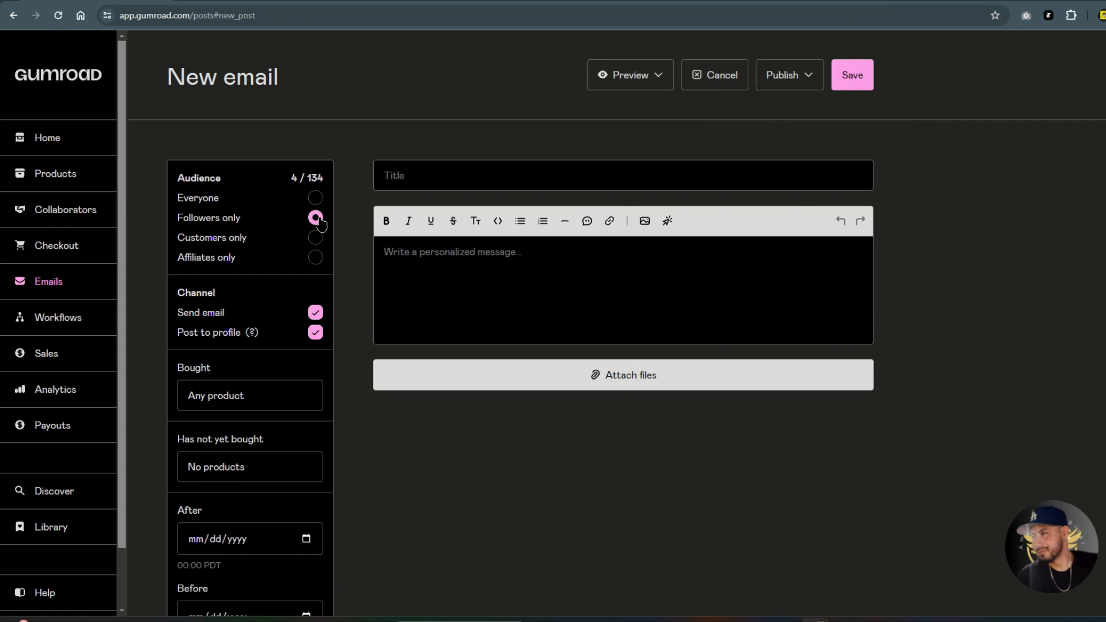
pyautogui.click(316, 238)
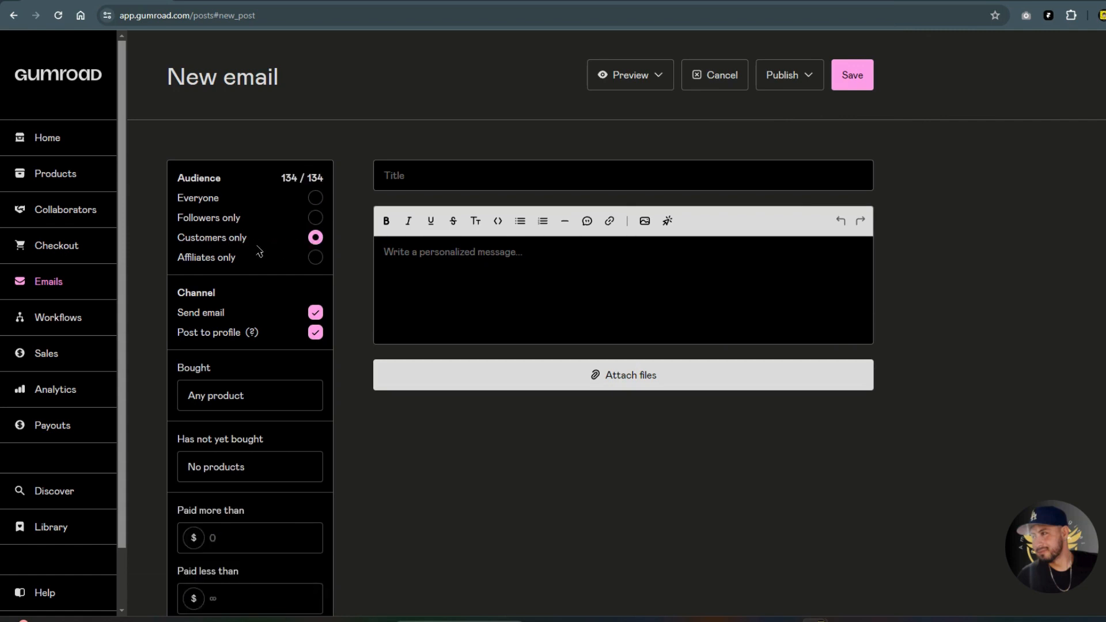
pyautogui.click(314, 259)
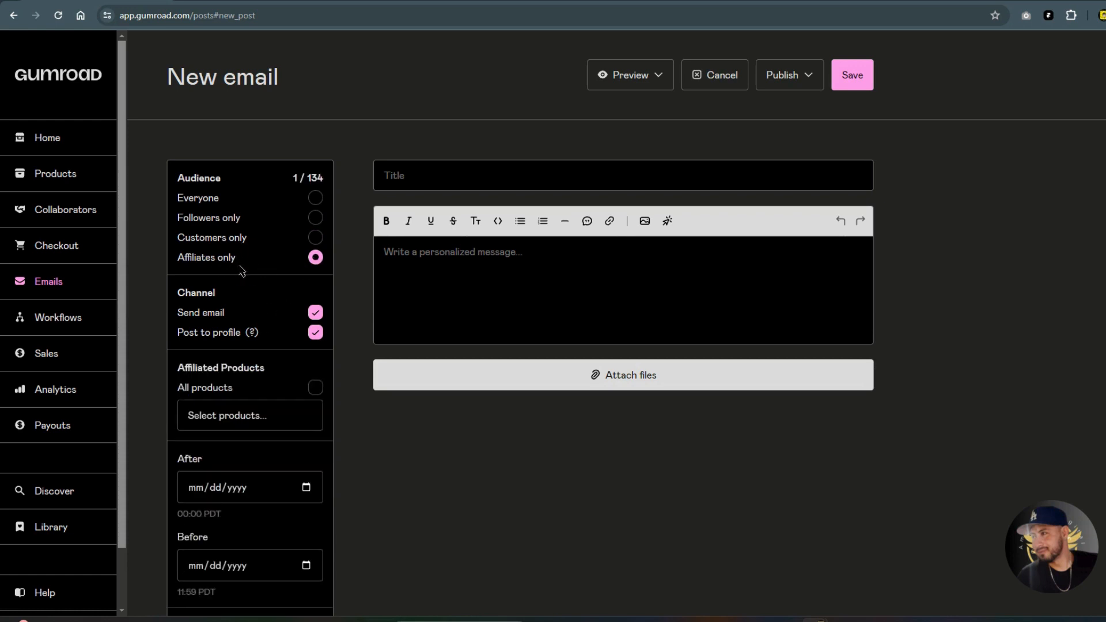
pyautogui.scroll(-2, 276, 334)
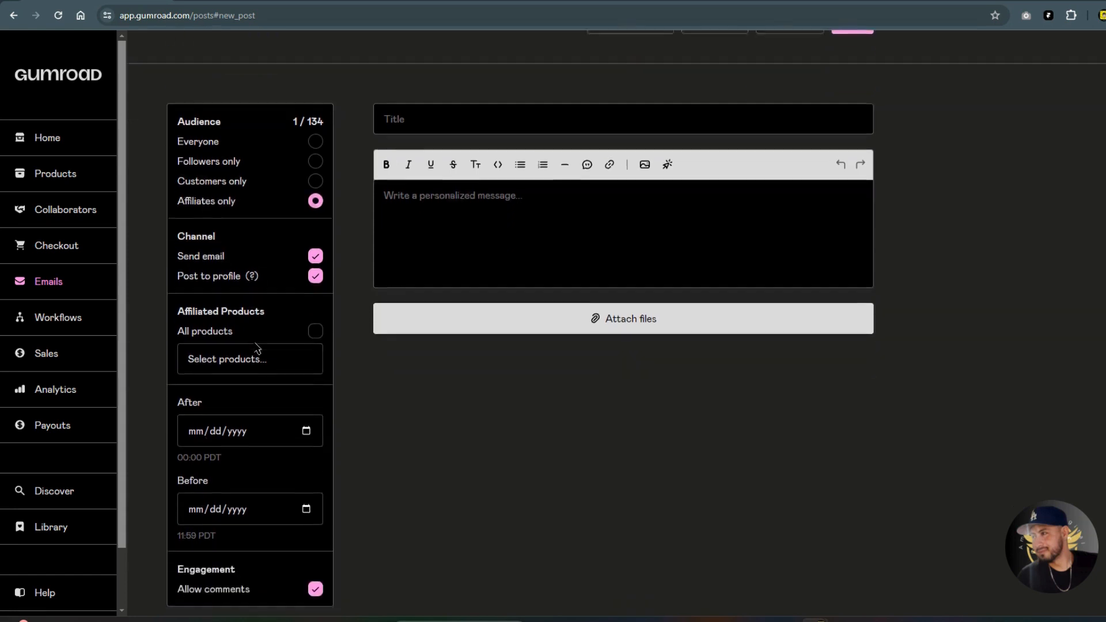
pyautogui.click(315, 110)
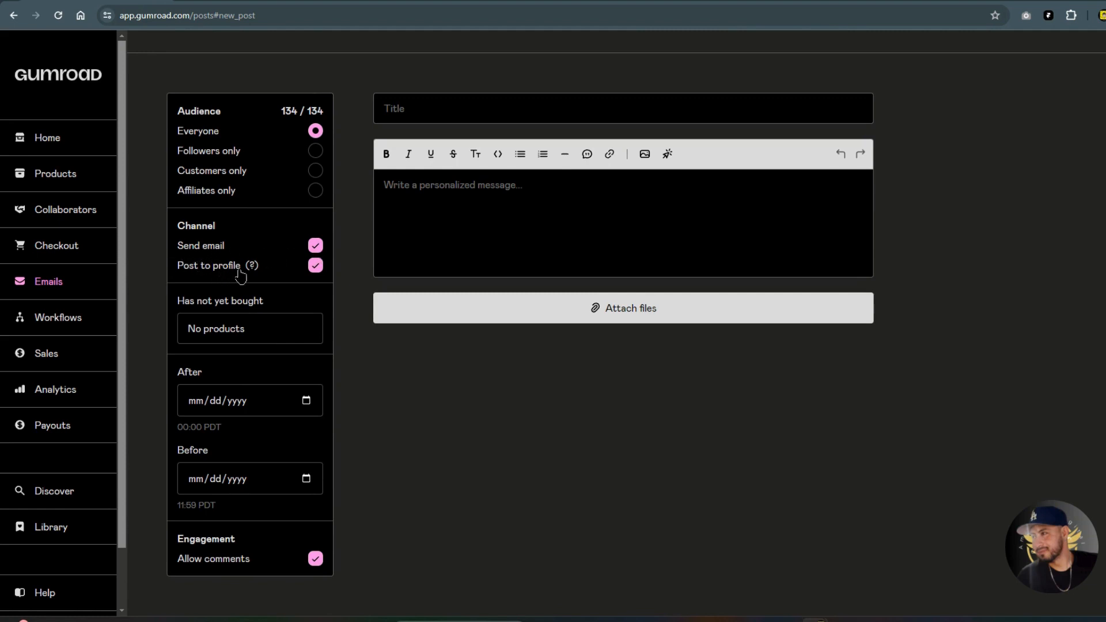
# Step: Turn the Send email and Post to profile channels off and on again for the new email
pyautogui.click(316, 249)
pyautogui.click(316, 265)
pyautogui.click(315, 247)
pyautogui.click(316, 268)
# Step: Limit the audience to people who have not yet bought "Gumroad E-commerce Guide — Gumroad Advanced Guide"
pyautogui.click(266, 329)
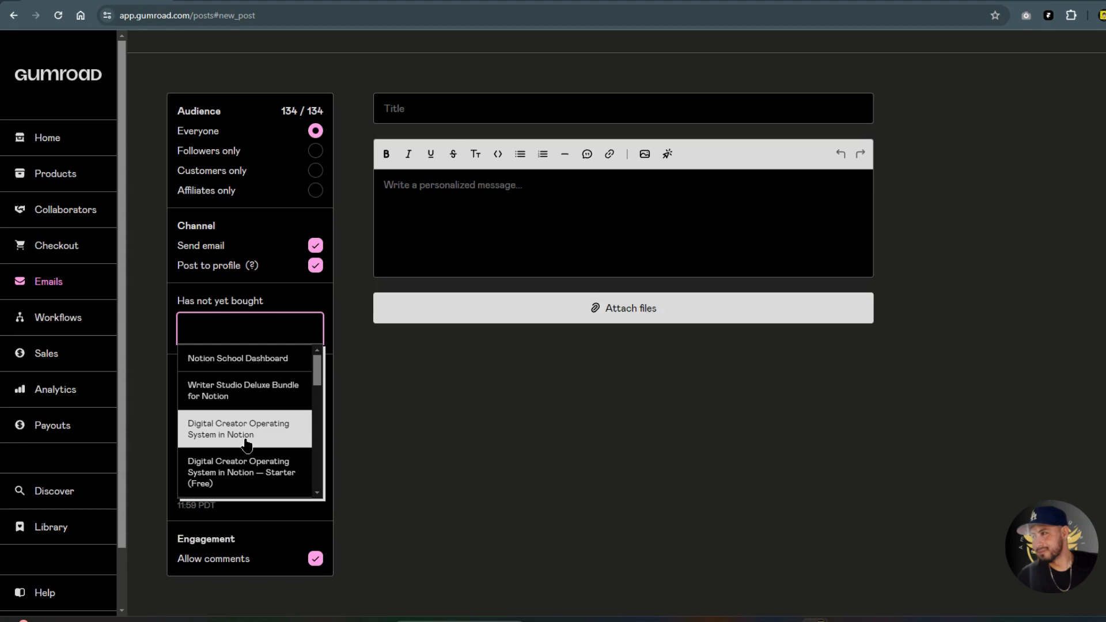
pyautogui.scroll(-1, 247, 444)
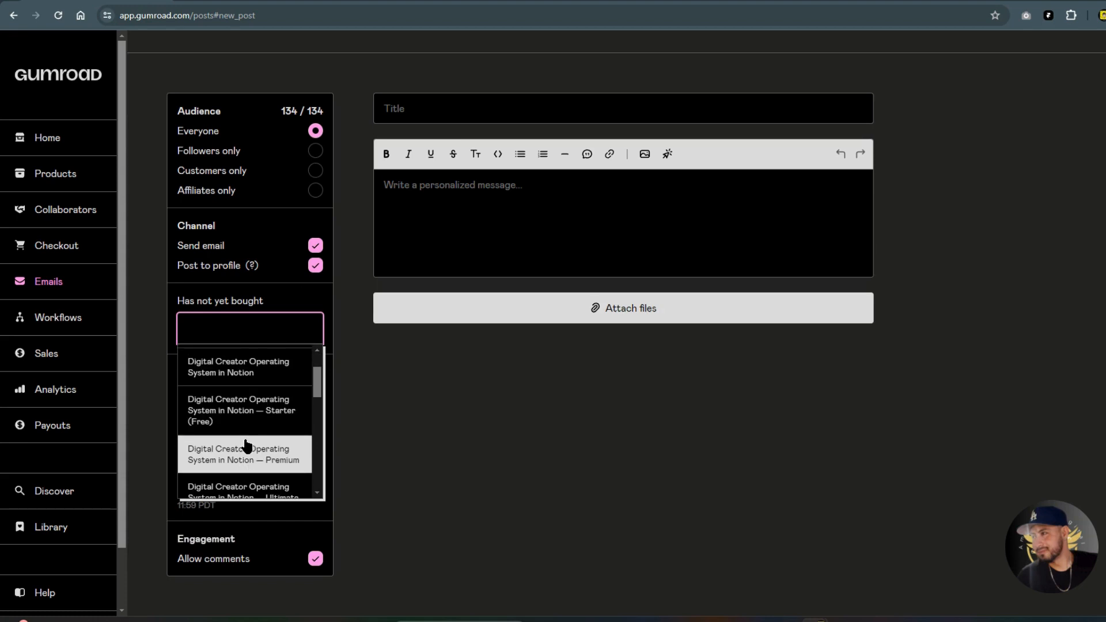
pyautogui.scroll(-3, 246, 444)
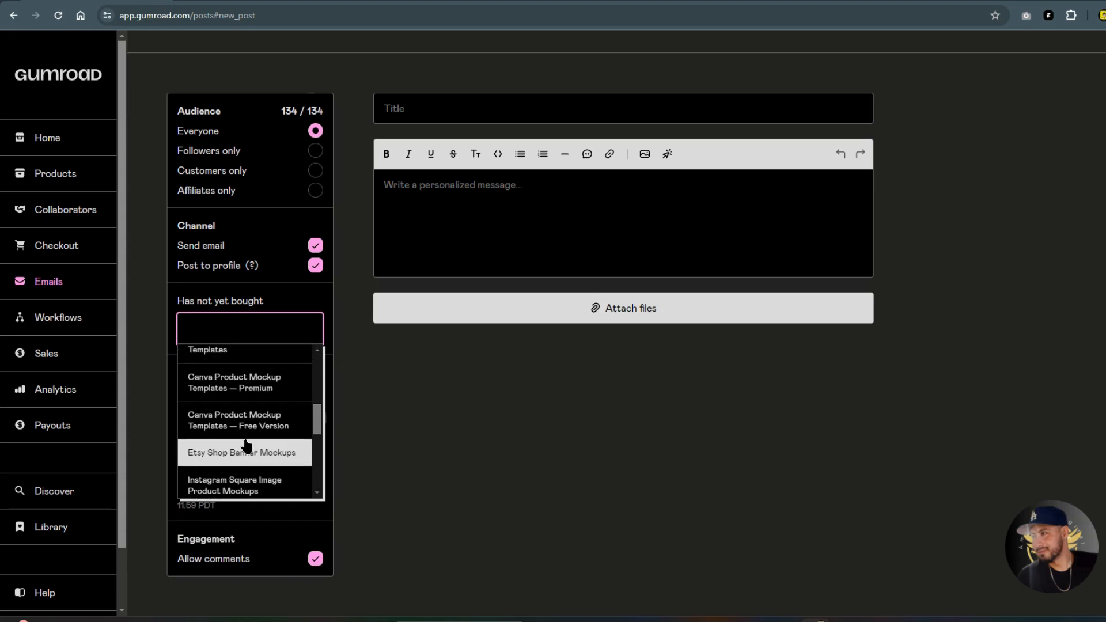
pyautogui.scroll(-2, 246, 446)
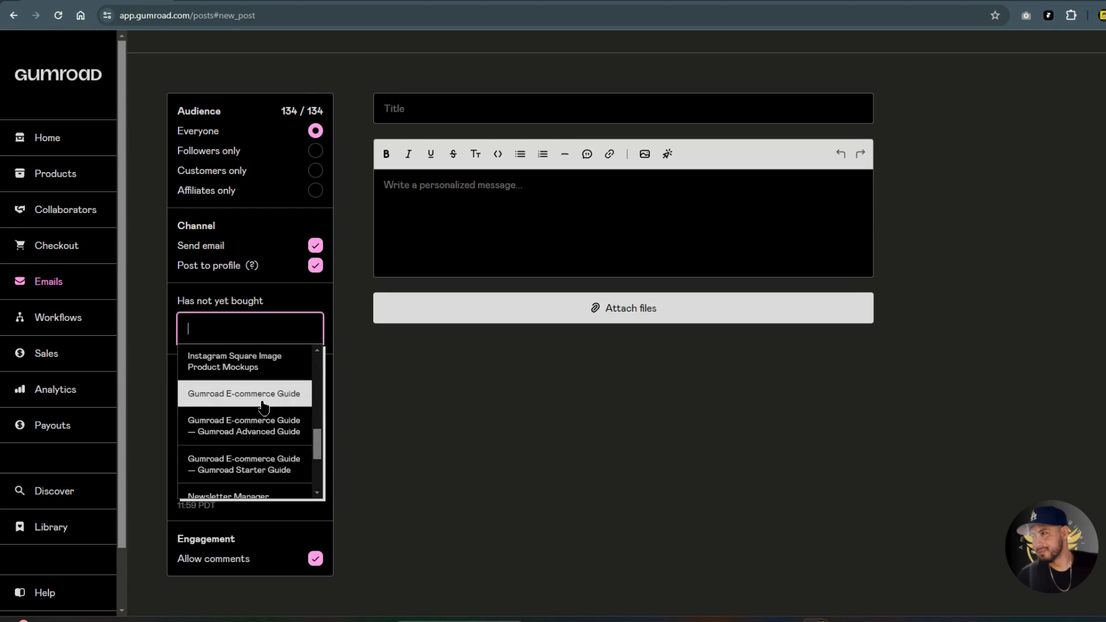
pyautogui.click(257, 426)
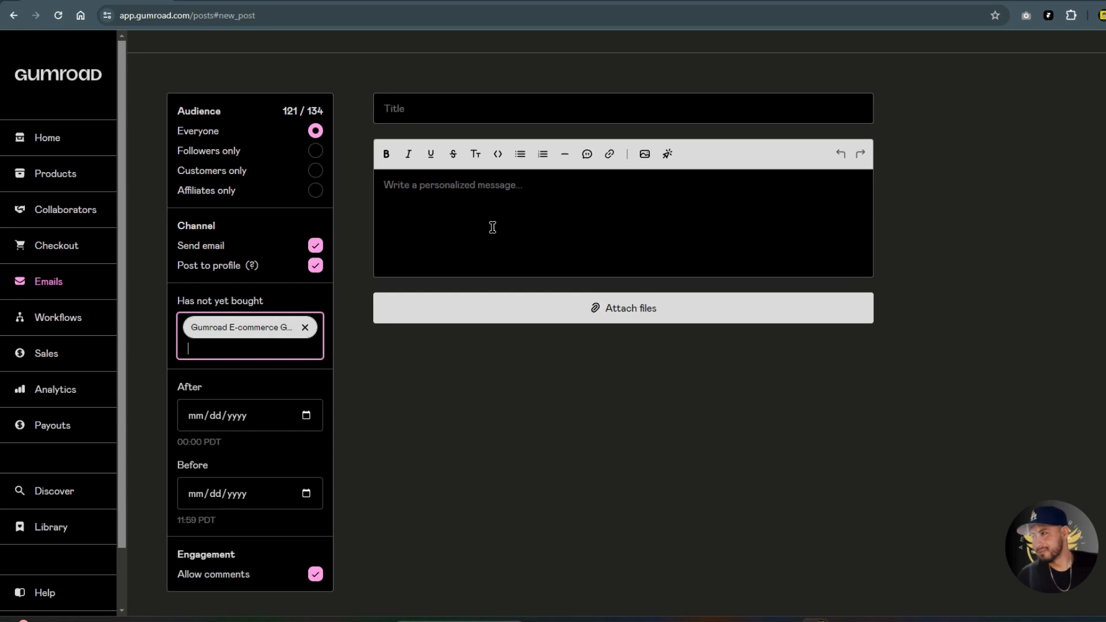
# Step: Remove the selected product from the "Has not yet bought" filter, leaving it at No products
pyautogui.click(305, 328)
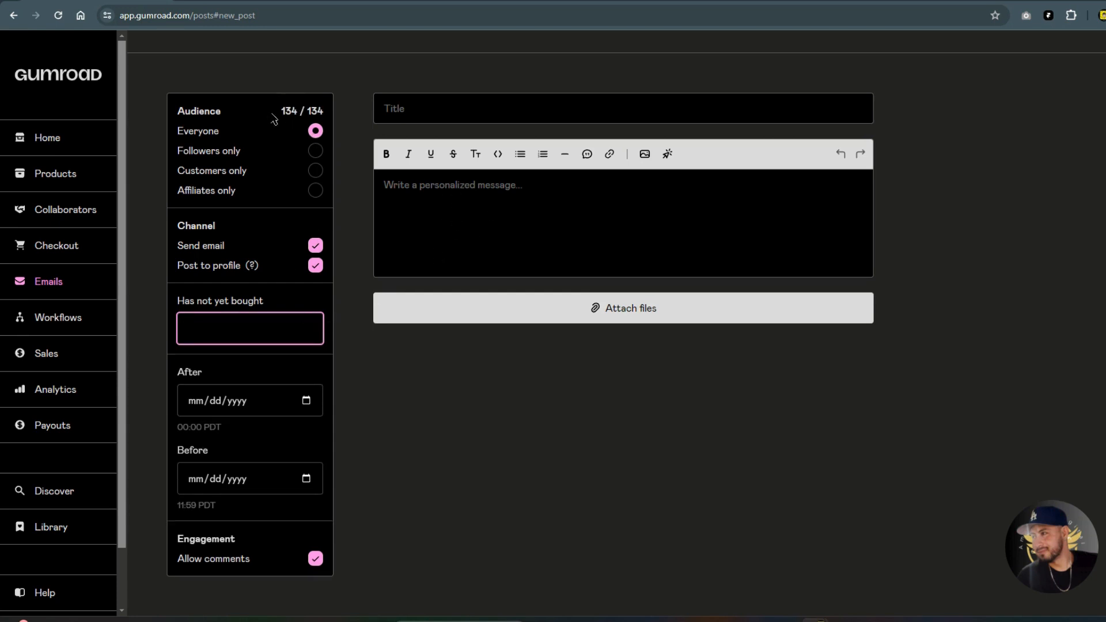
pyautogui.click(289, 334)
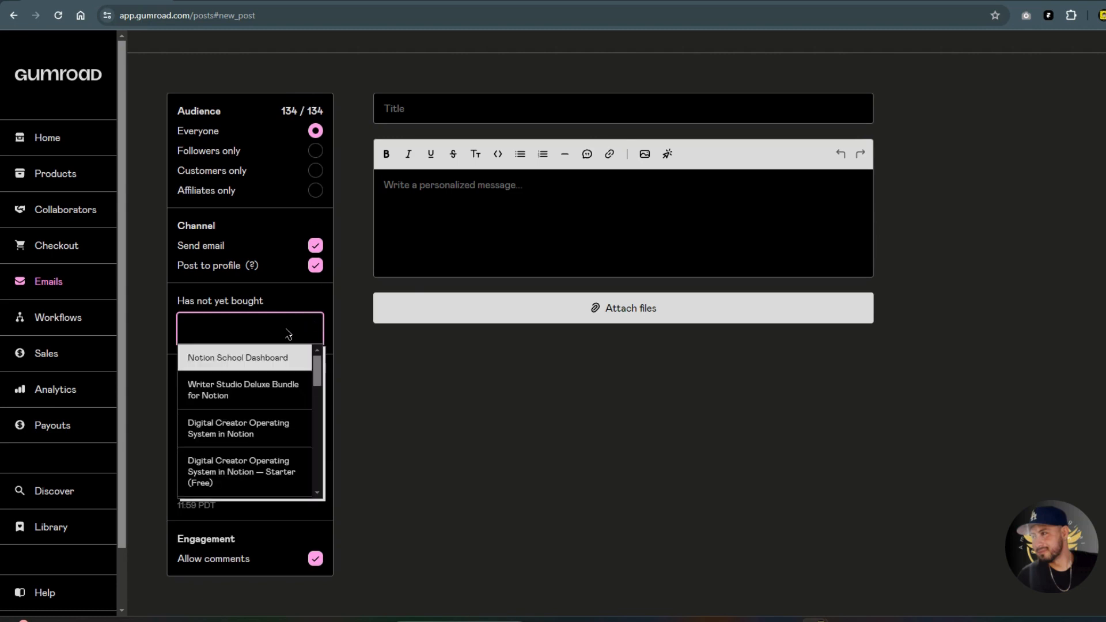
pyautogui.click(340, 327)
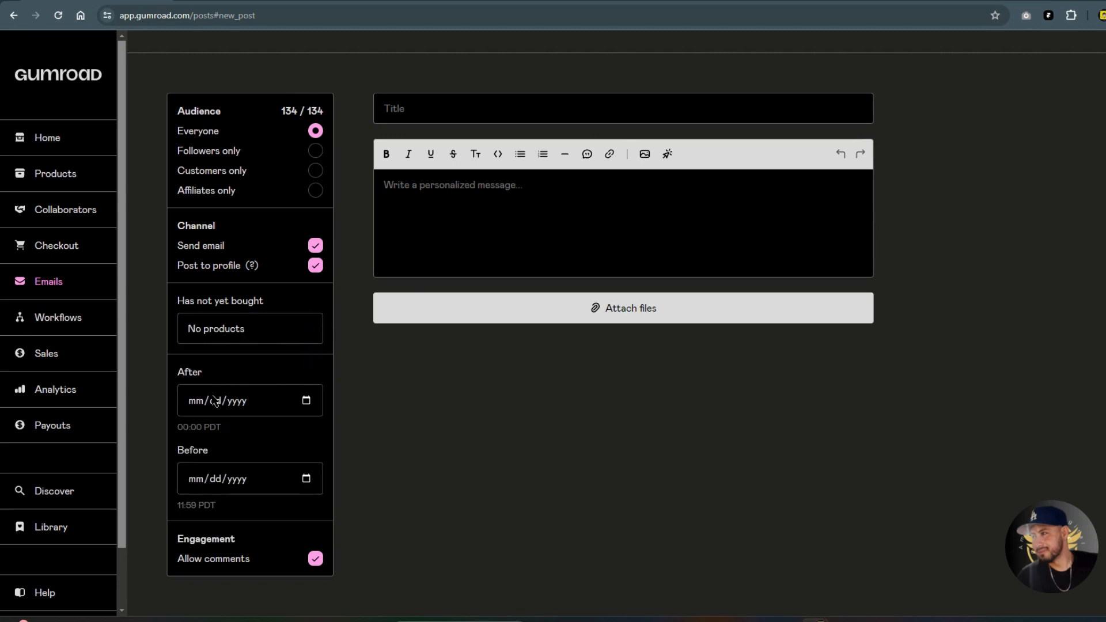
# Step: Set the After date filter to 01/01/2024 and clear it again
pyautogui.click(267, 403)
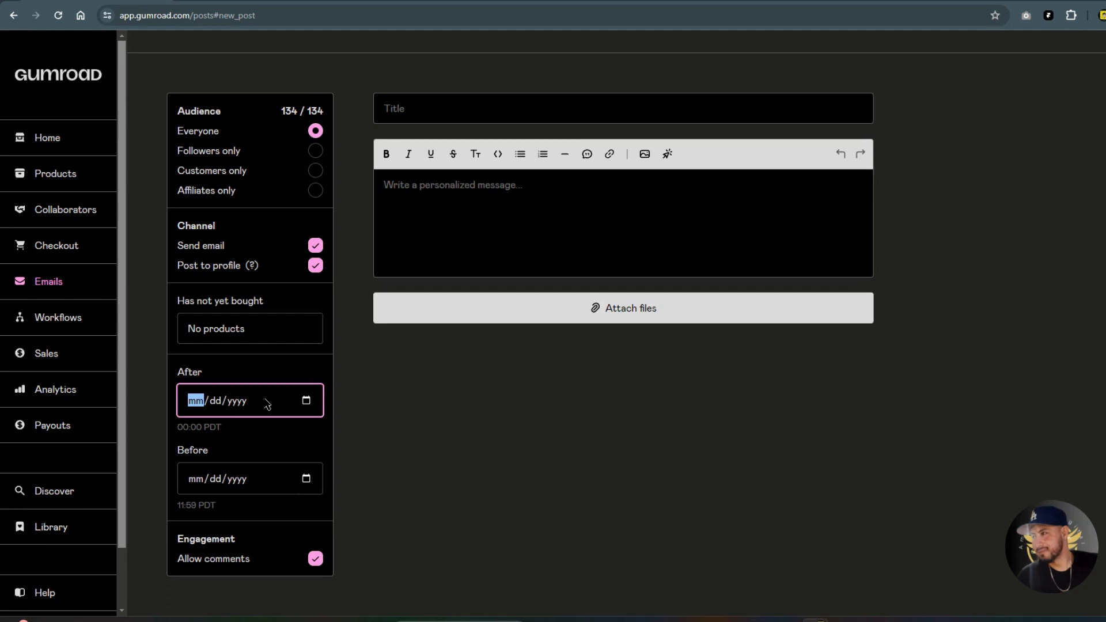
pyautogui.click(306, 402)
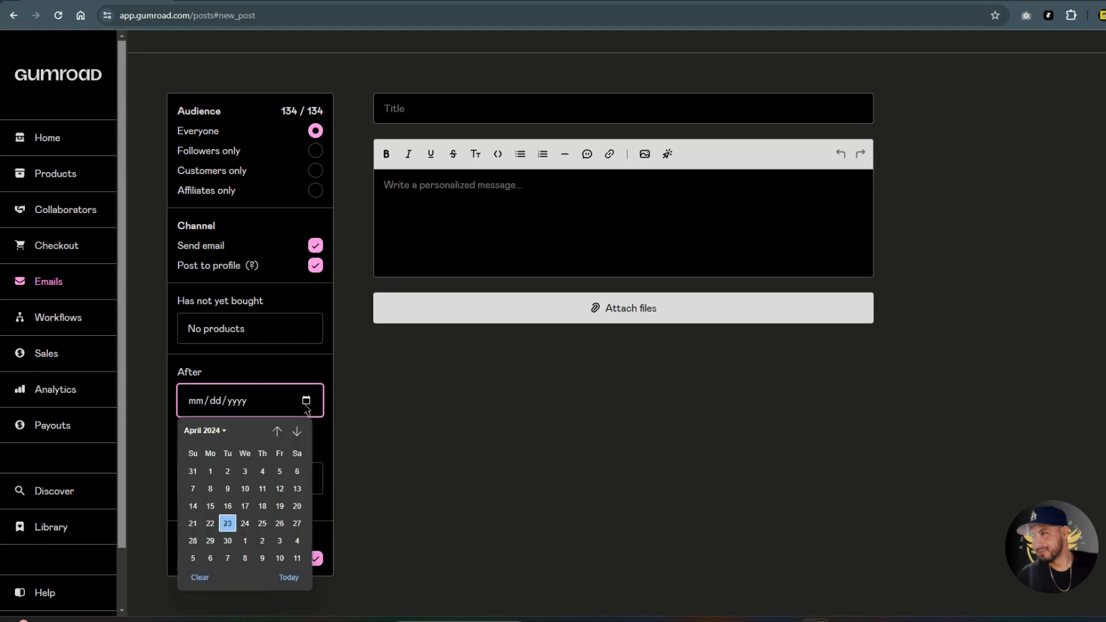
pyautogui.click(277, 430)
pyautogui.click(277, 431)
pyautogui.click(277, 431)
pyautogui.click(277, 430)
pyautogui.click(297, 430)
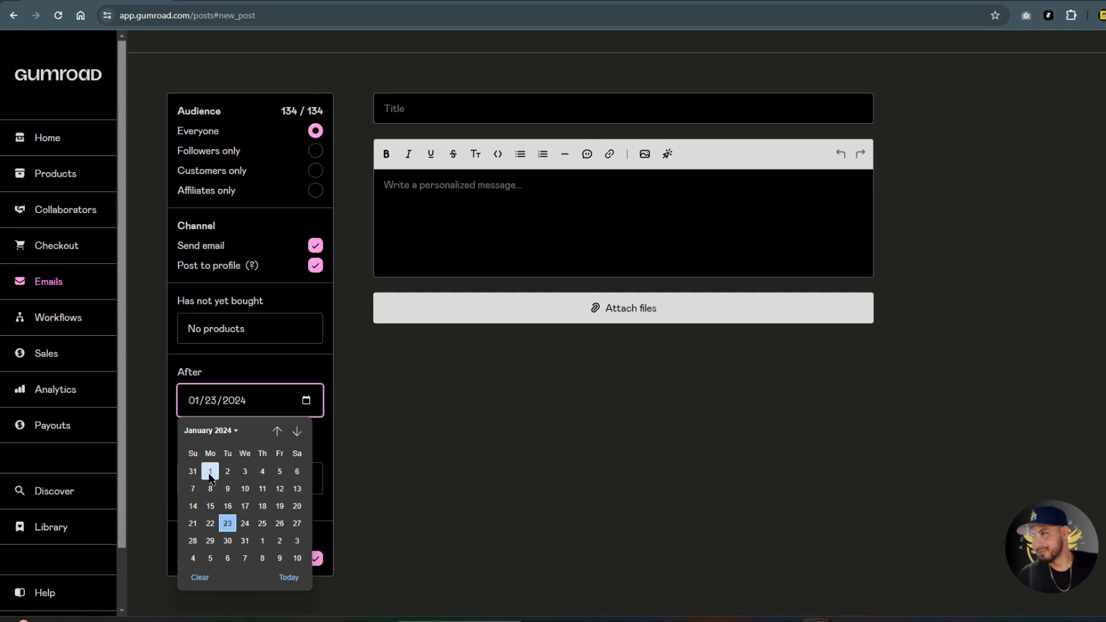
pyautogui.click(210, 471)
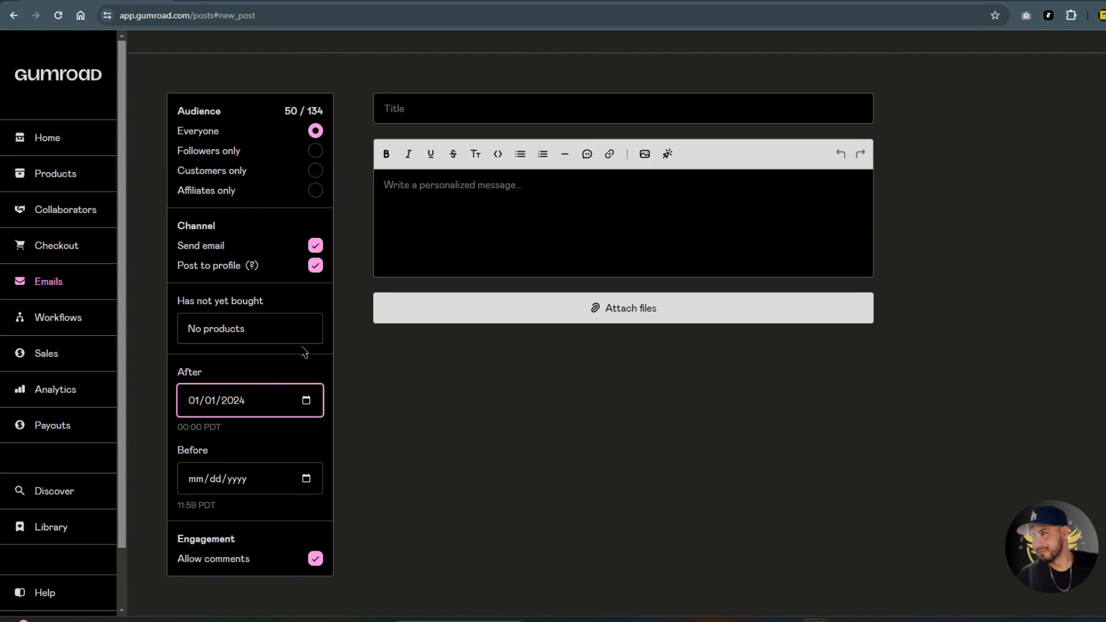
pyautogui.click(307, 401)
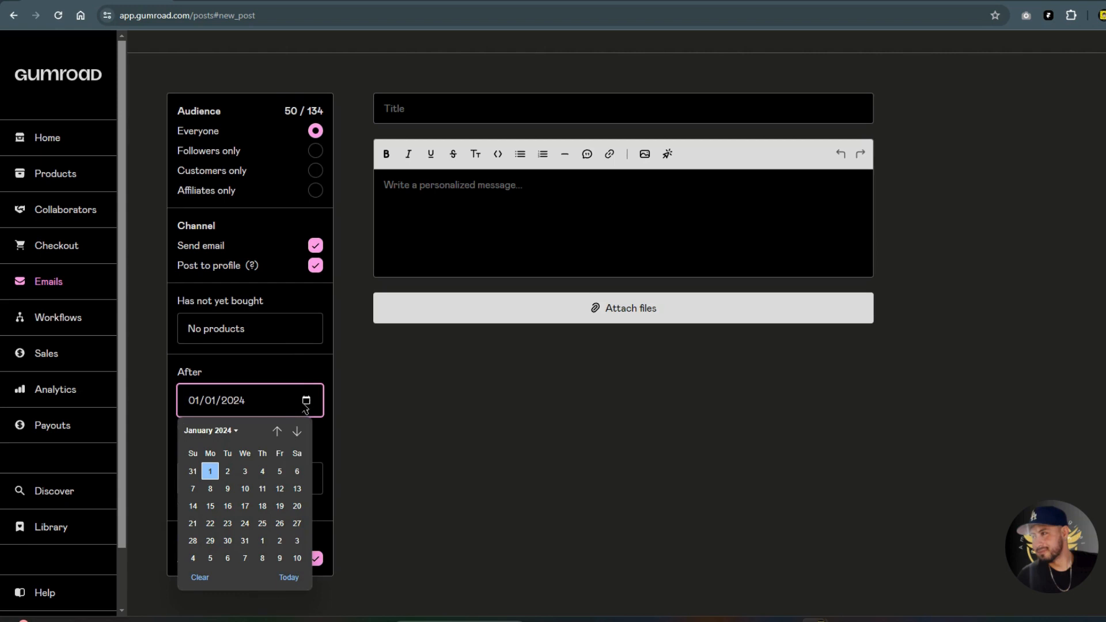
pyautogui.click(200, 578)
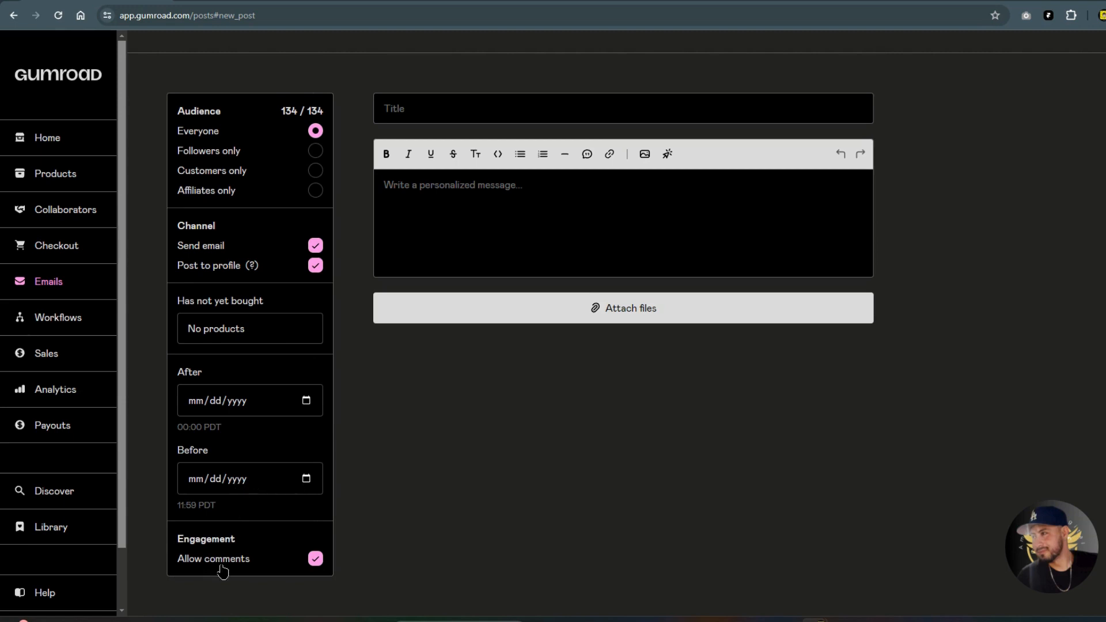
# Step: Switch the audience to Followers only and look through its filters, including the "Has not yet bought" product choices
pyautogui.click(315, 150)
pyautogui.scroll(-2, 302, 305)
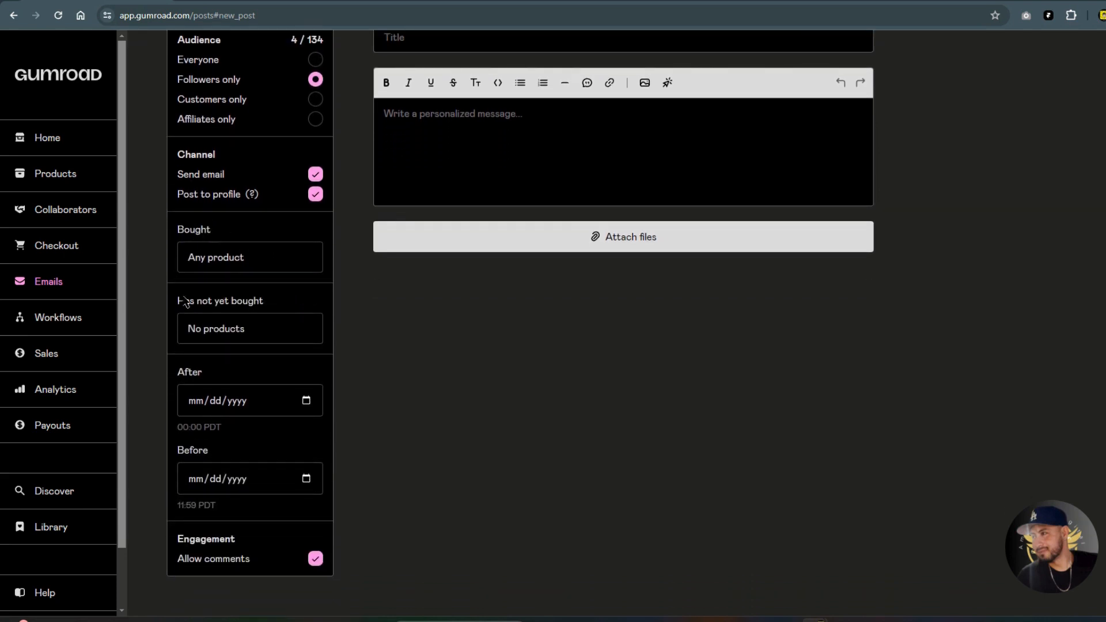
pyautogui.click(237, 328)
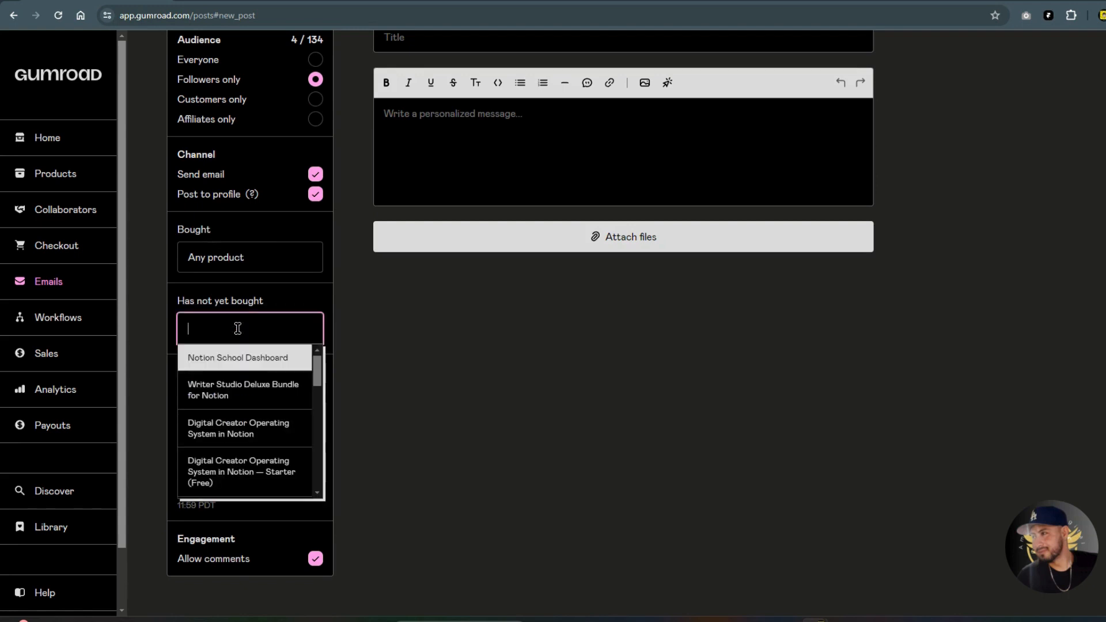
pyautogui.click(291, 302)
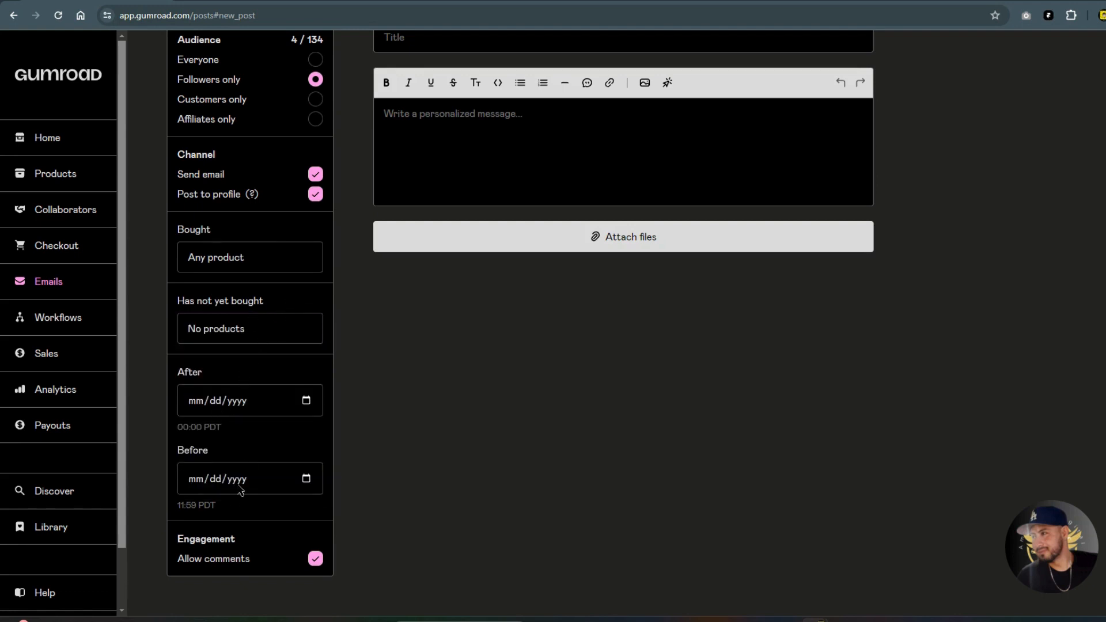
# Step: Switch the audience to Customers only and review its purchase, payment, date and location filters
pyautogui.click(317, 101)
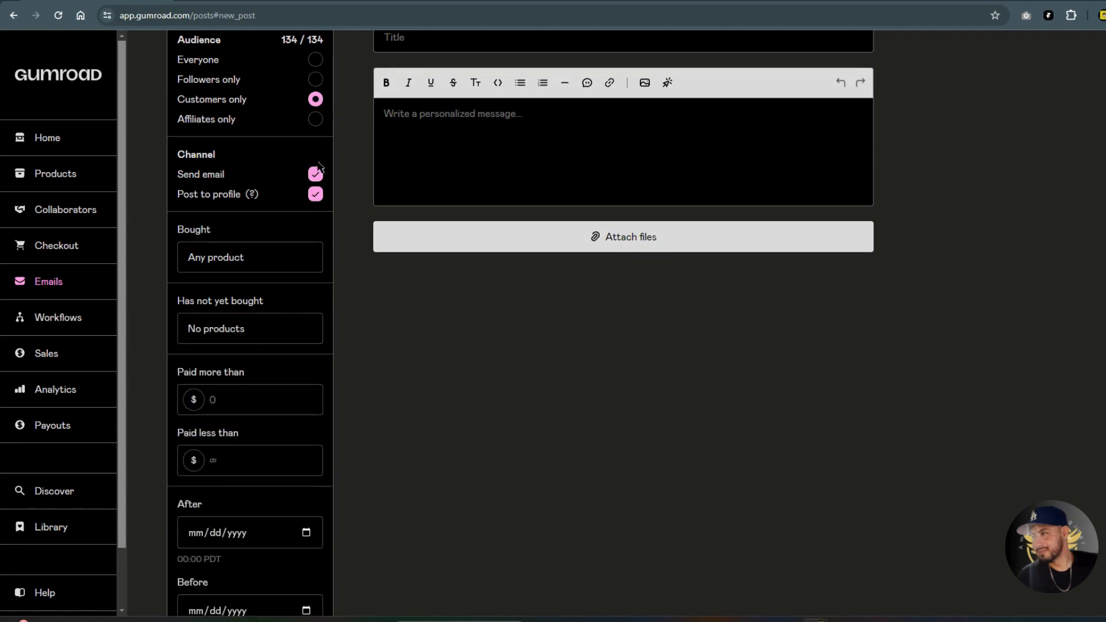
pyautogui.scroll(-3, 328, 299)
pyautogui.scroll(2, 329, 300)
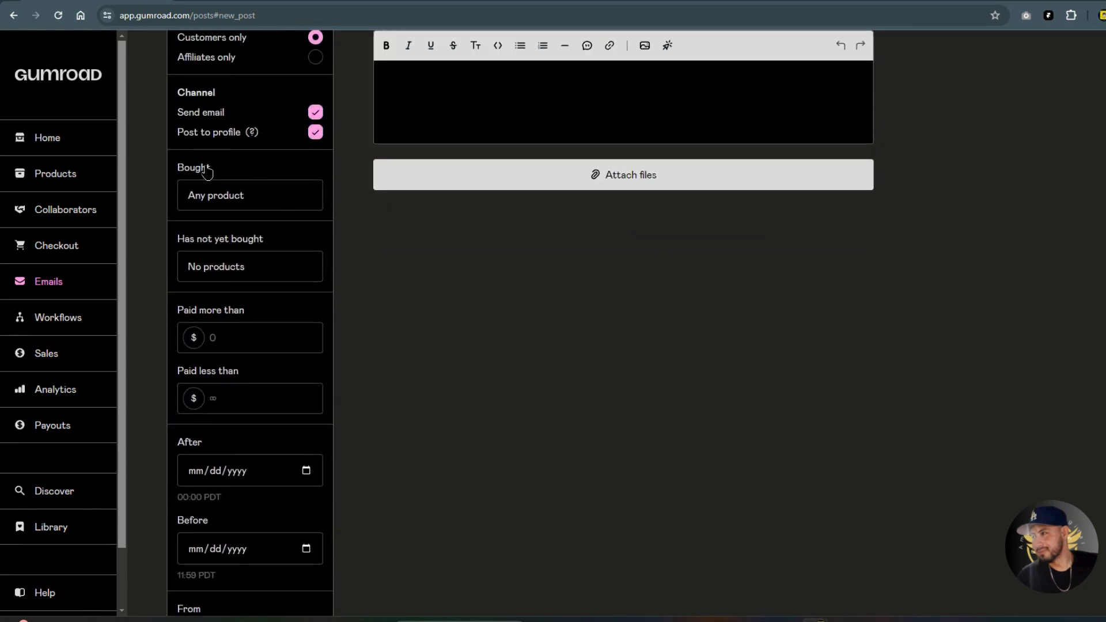
pyautogui.scroll(-2, 265, 346)
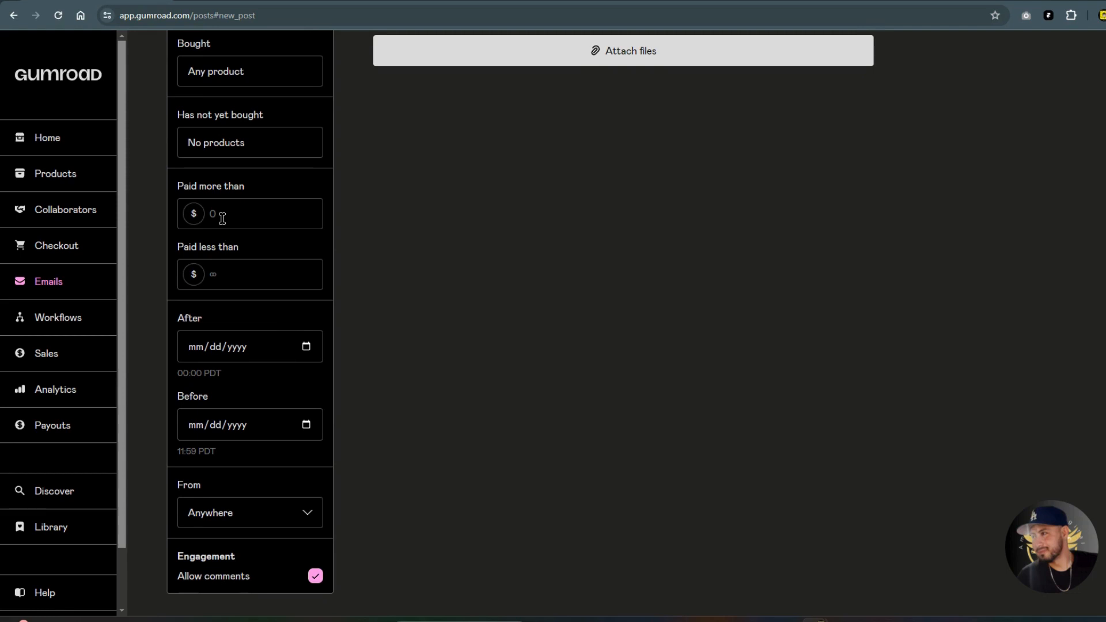
# Step: Set the customer payment filters to more than $5 and less than $25, and clear both amounts again
pyautogui.click(222, 218)
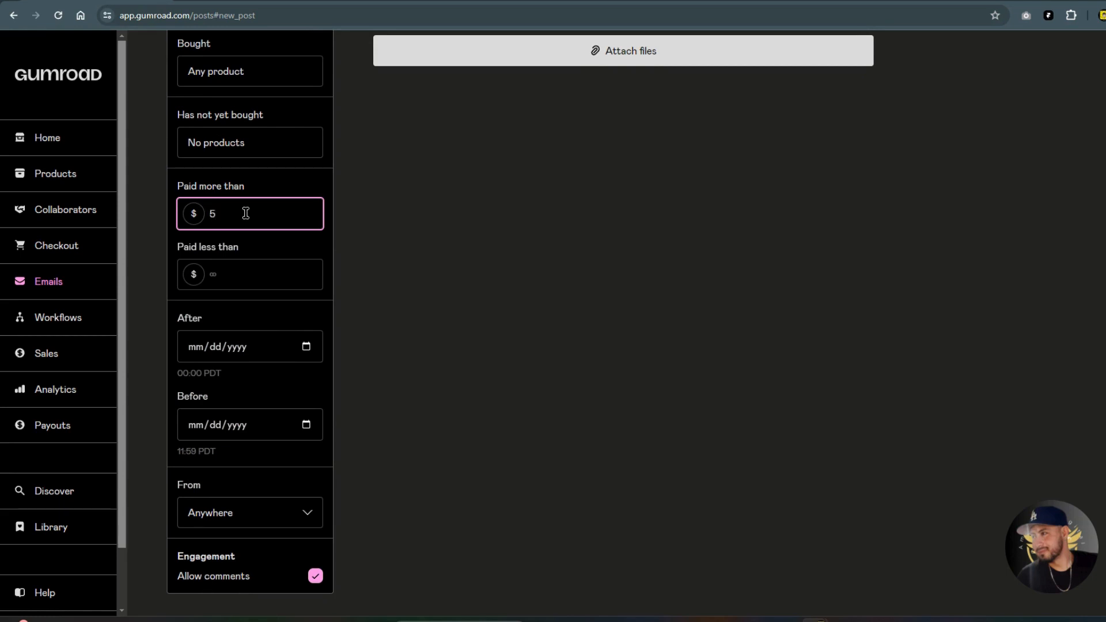
pyautogui.click(240, 272)
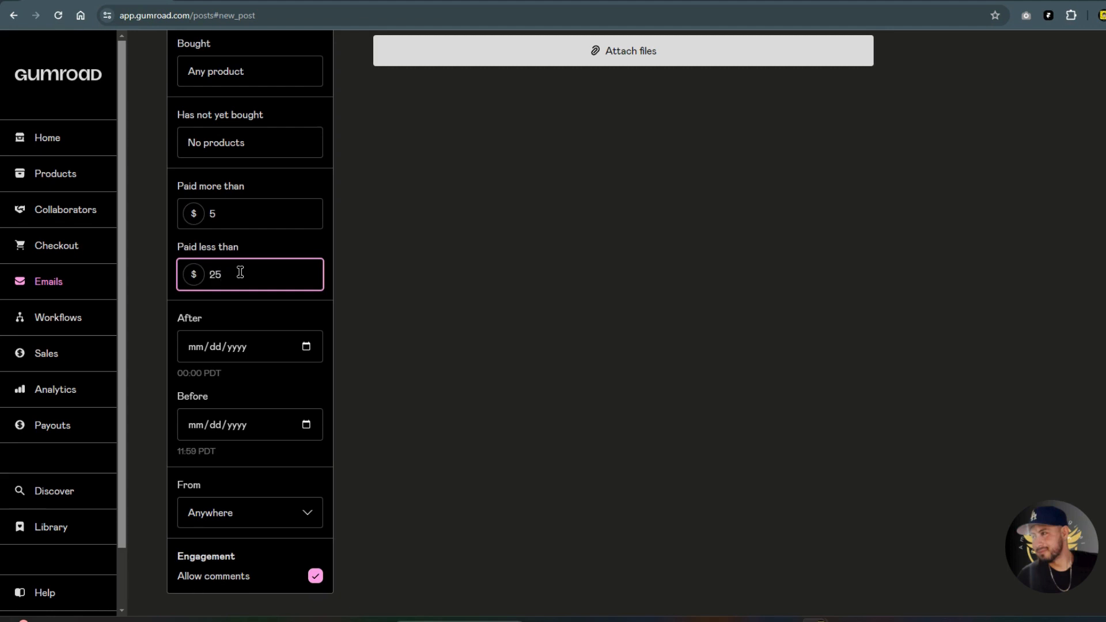
pyautogui.press('BackSpace')
pyautogui.click(260, 217)
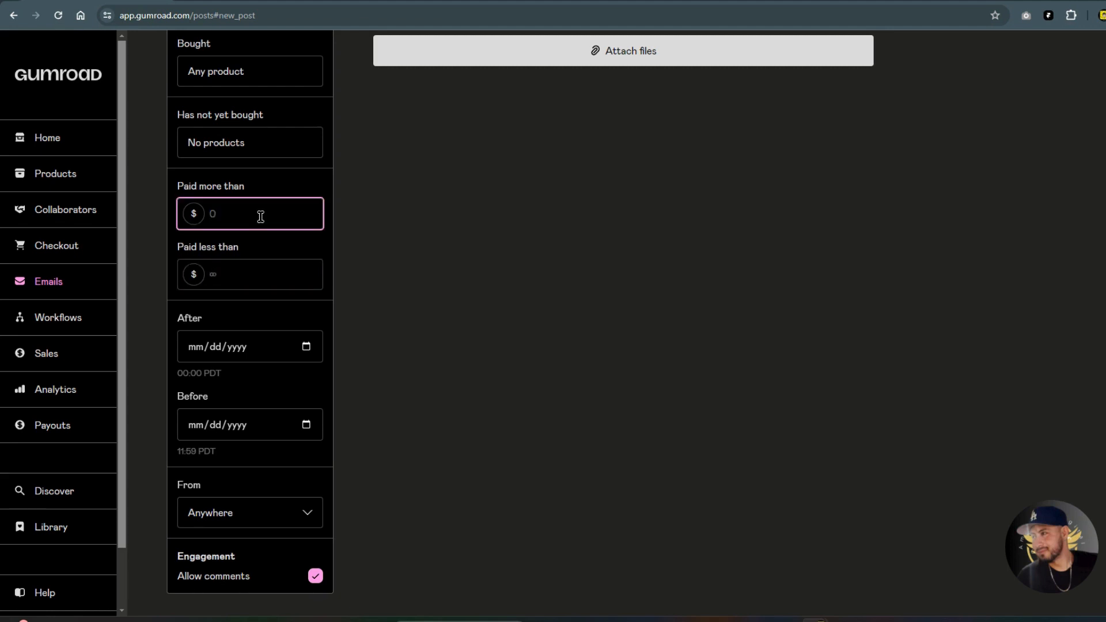
pyautogui.scroll(1, 293, 257)
pyautogui.click(250, 254)
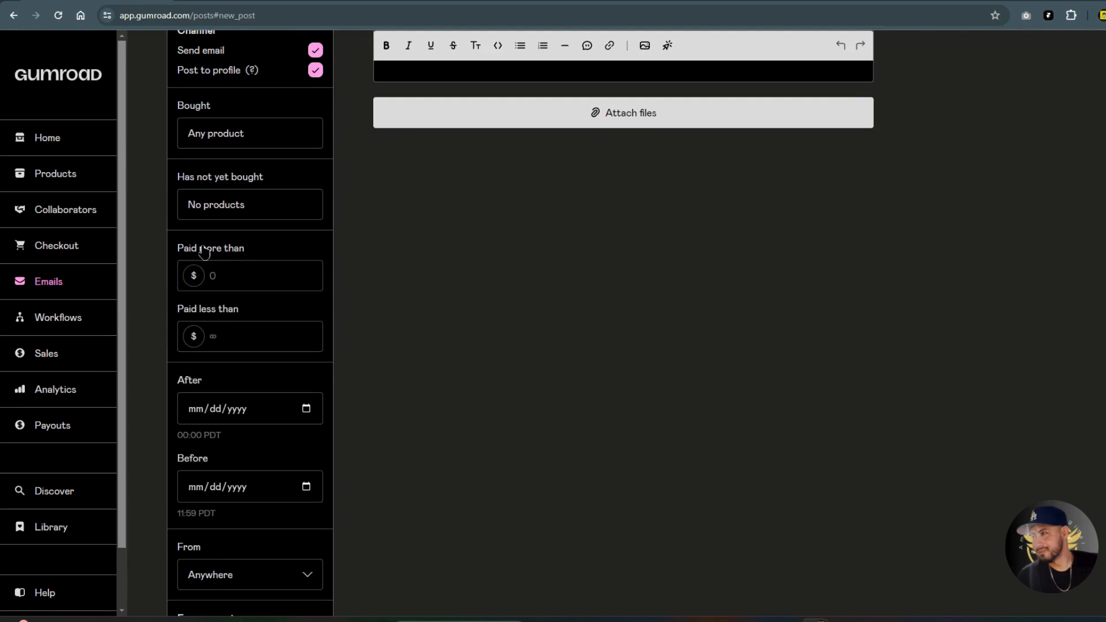
# Step: Look through the countries in the From filter and restrict the customers to the United States
pyautogui.scroll(-2, 319, 376)
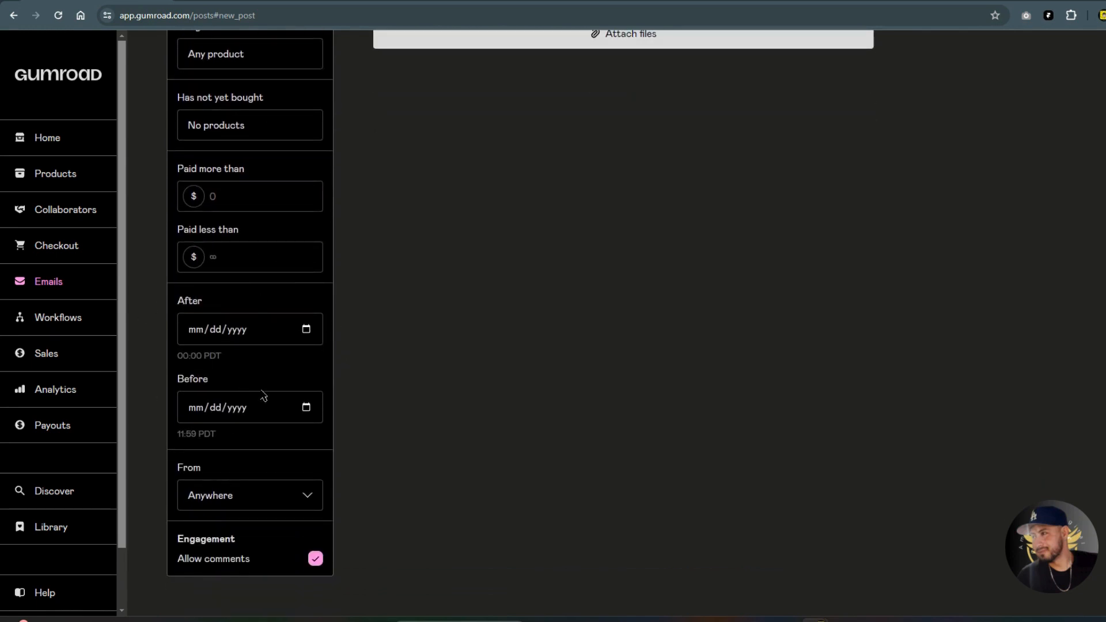
pyautogui.click(315, 506)
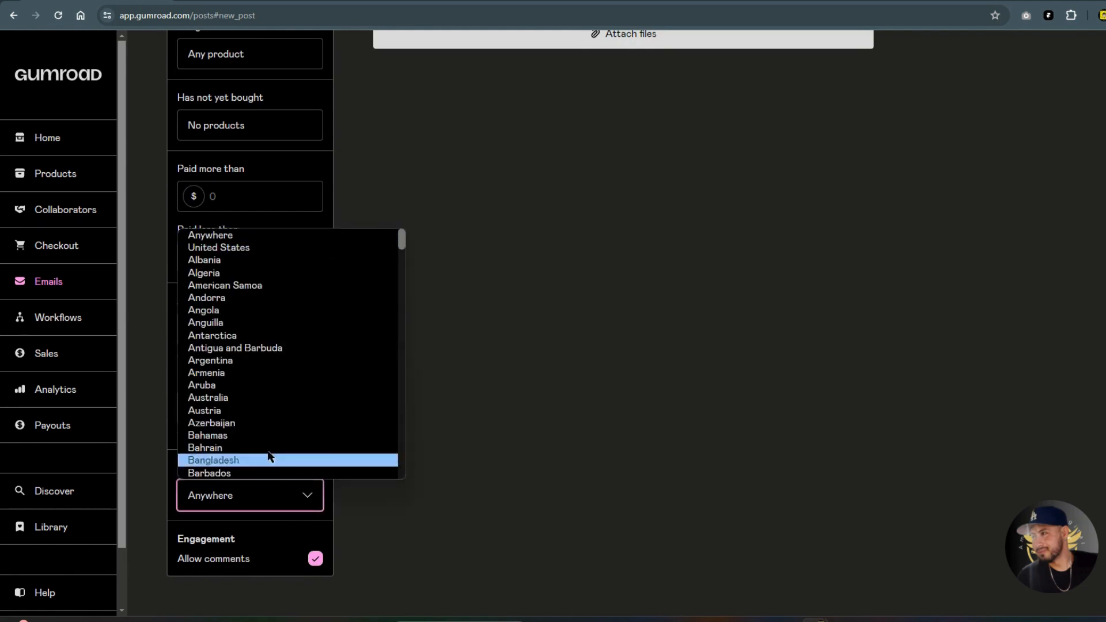
pyautogui.scroll(-3, 262, 392)
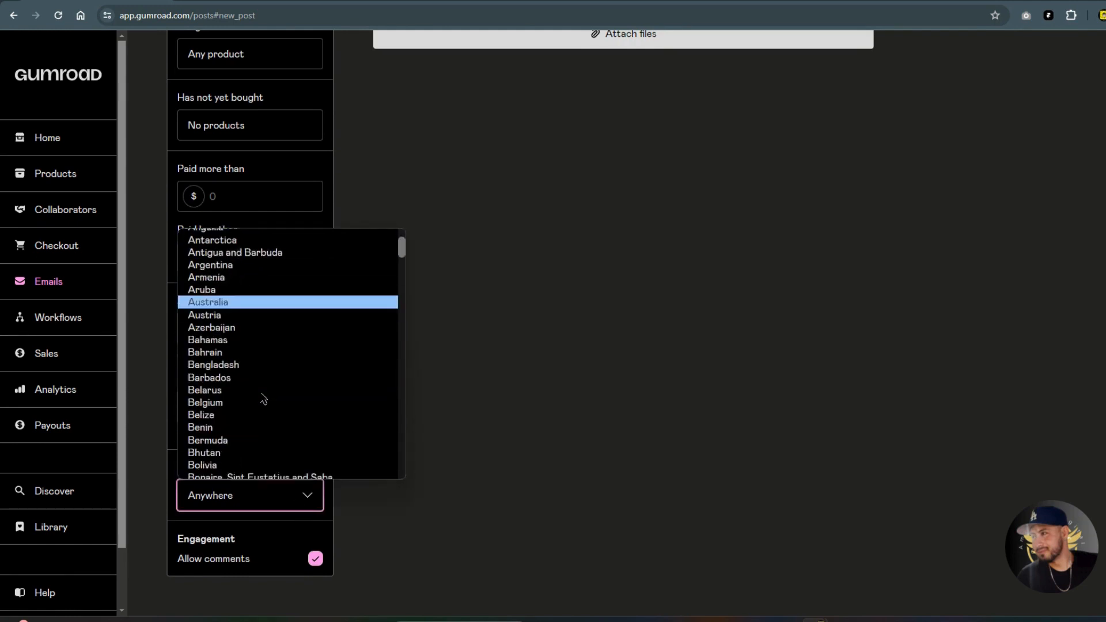
pyautogui.scroll(-5, 265, 438)
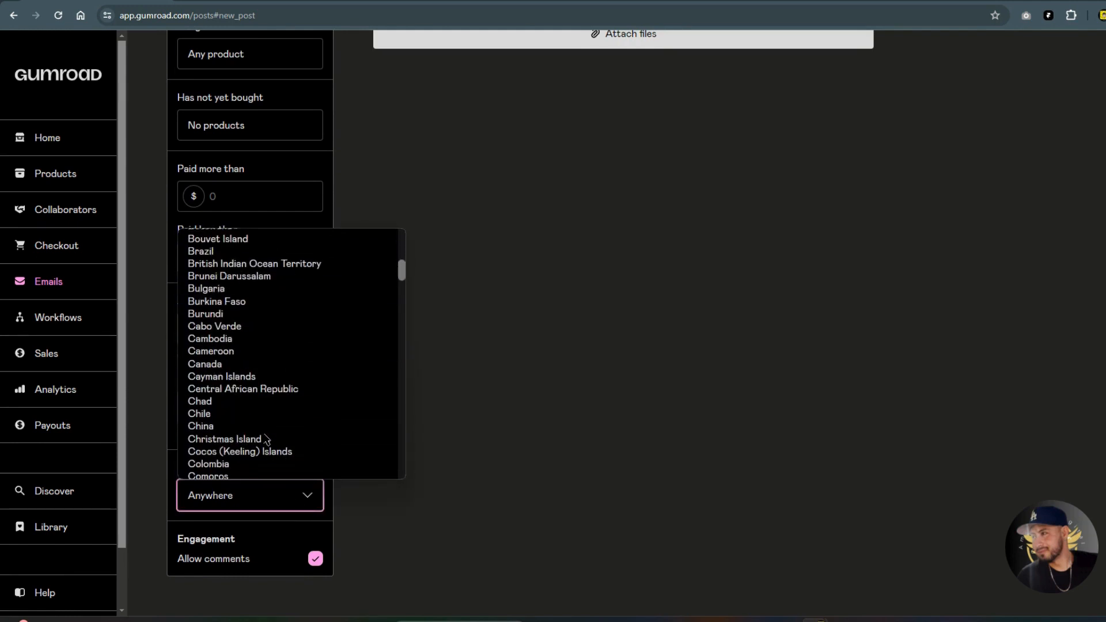
pyautogui.scroll(8, 266, 440)
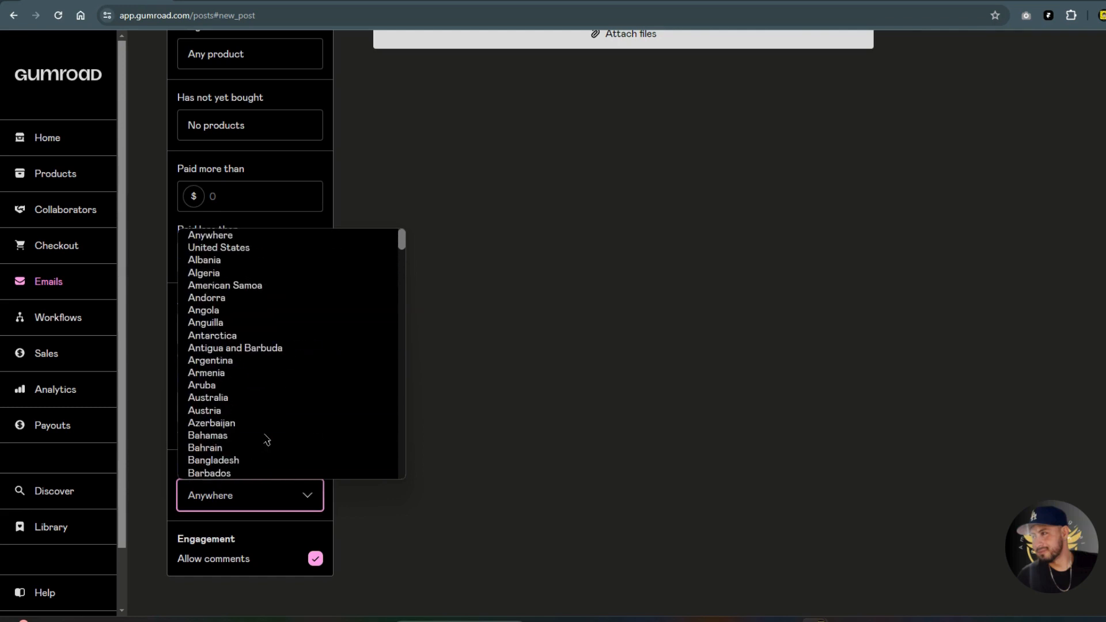
pyautogui.click(264, 248)
pyautogui.scroll(5, 346, 472)
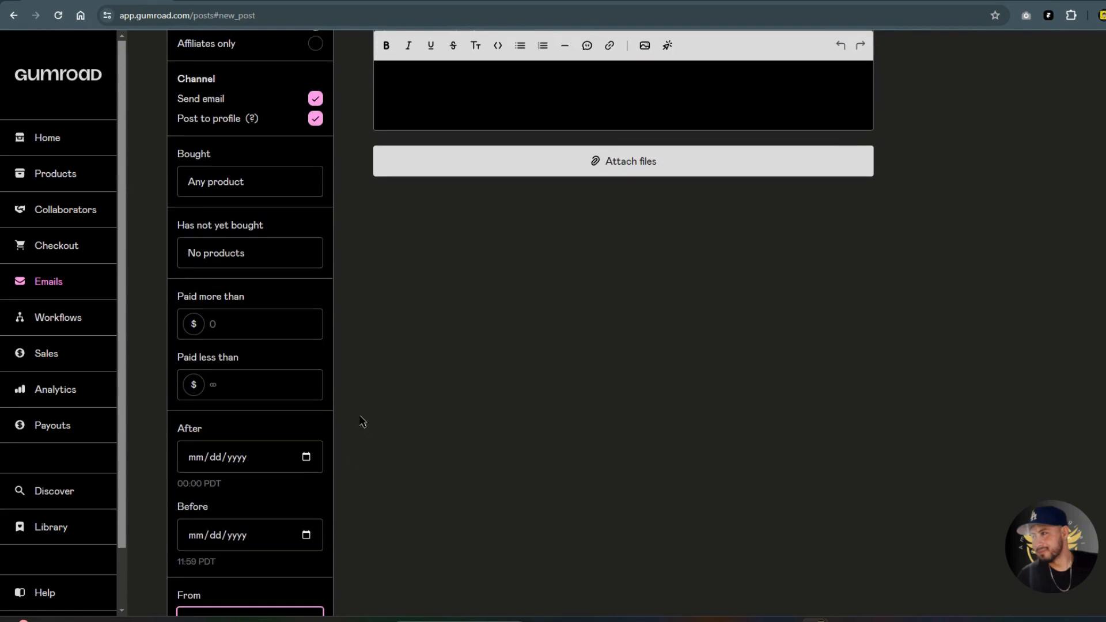
# Step: Reset the customers' From filter to Anywhere
pyautogui.scroll(-5, 333, 519)
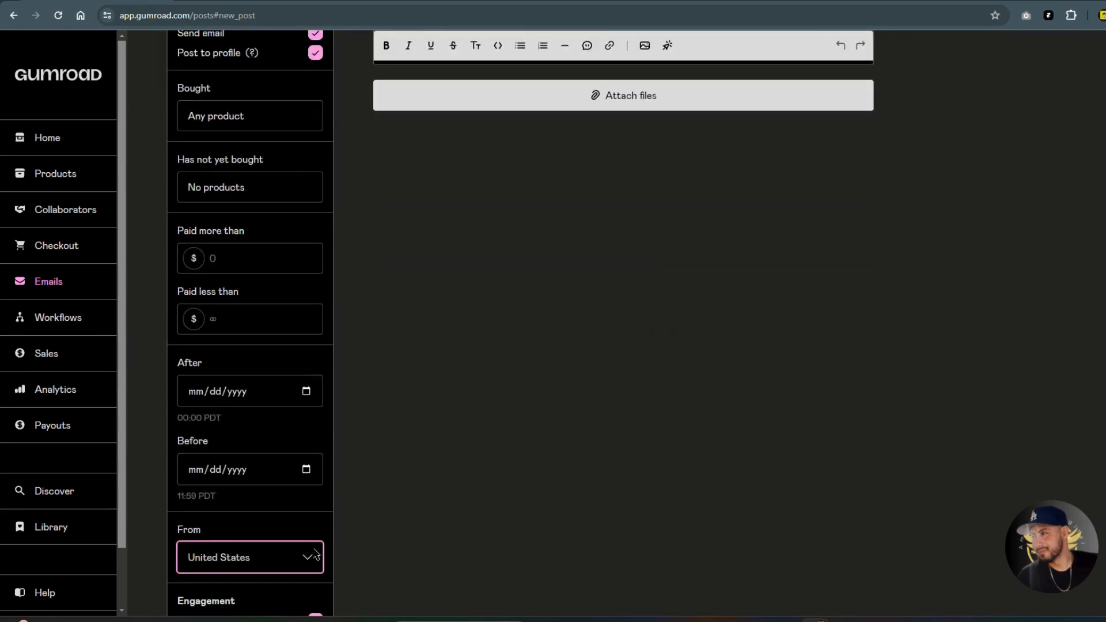
pyautogui.click(308, 557)
pyautogui.scroll(1, 253, 357)
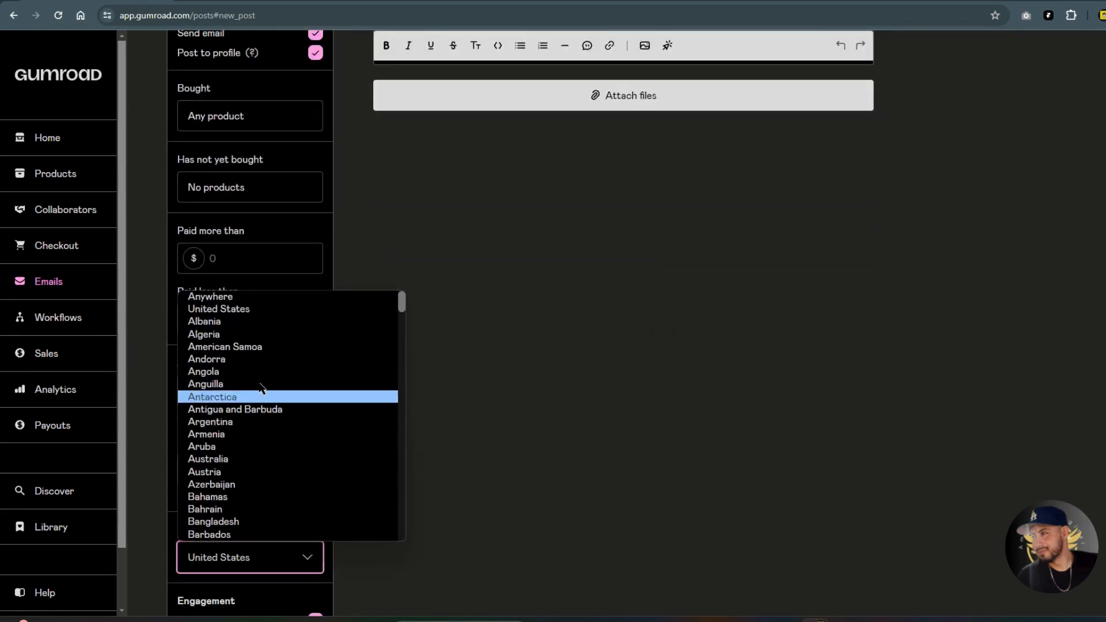
pyautogui.click(266, 299)
# Step: Look over the Customers only settings once more and switch the audience to Affiliates only
pyautogui.scroll(5, 292, 538)
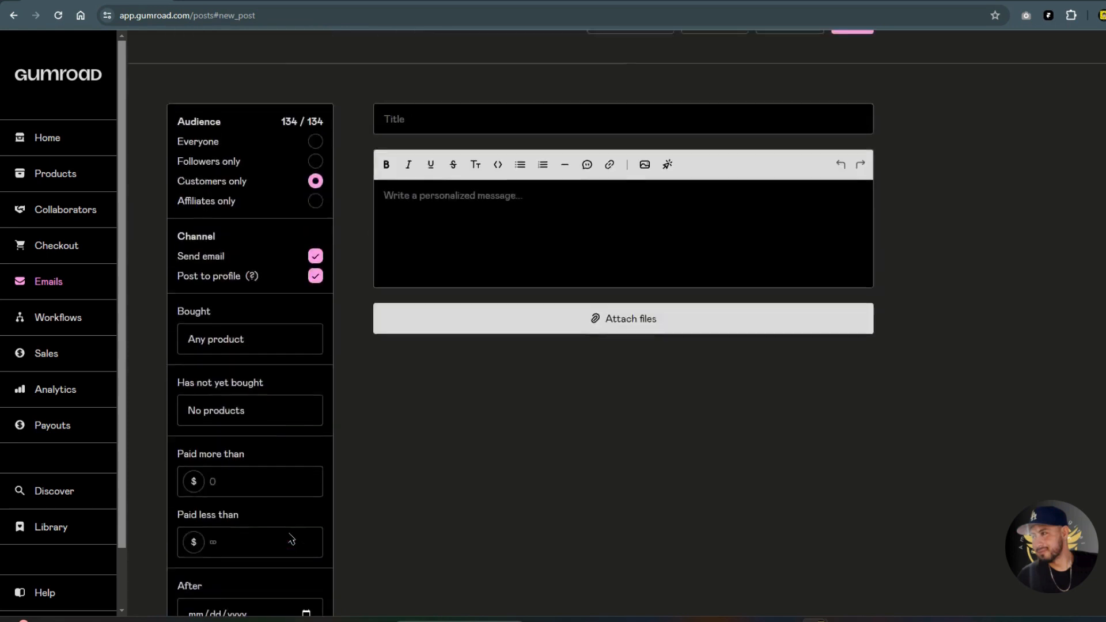
pyautogui.scroll(-5, 292, 538)
pyautogui.scroll(-1, 293, 539)
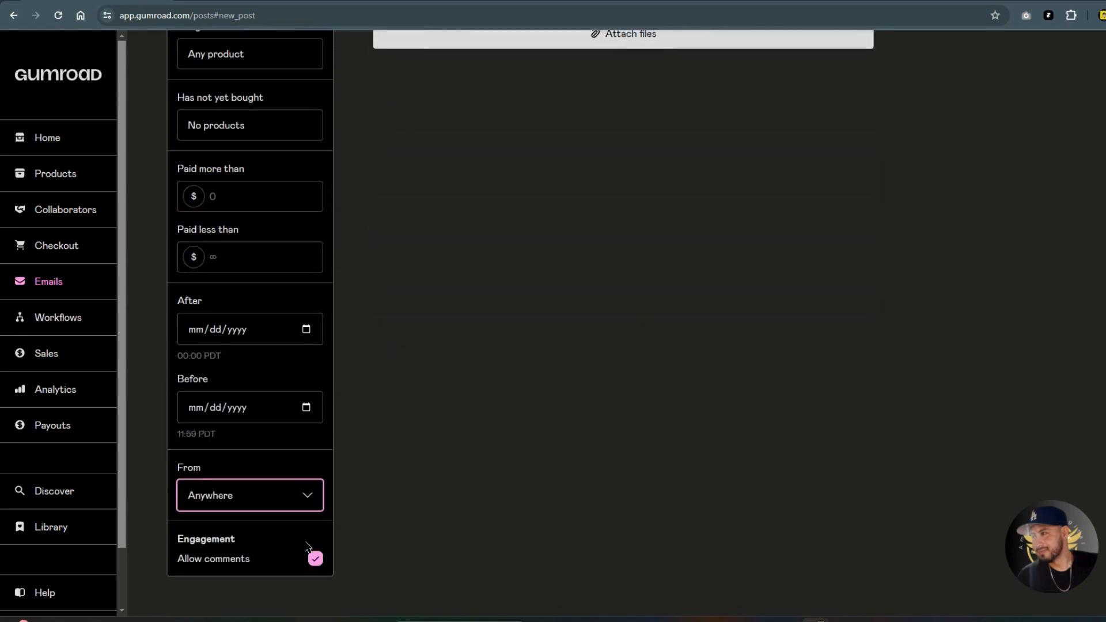
pyautogui.scroll(4, 309, 546)
pyautogui.click(315, 171)
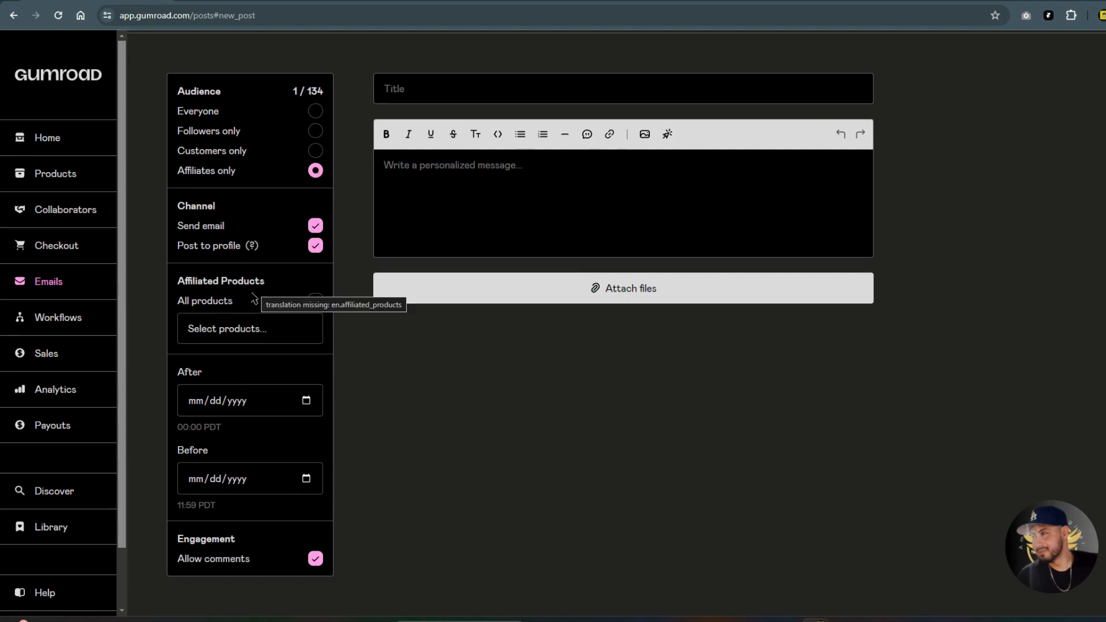
# Step: Set the audience to Everyone, and switch Allow comments off and on again
pyautogui.click(227, 328)
pyautogui.click(342, 363)
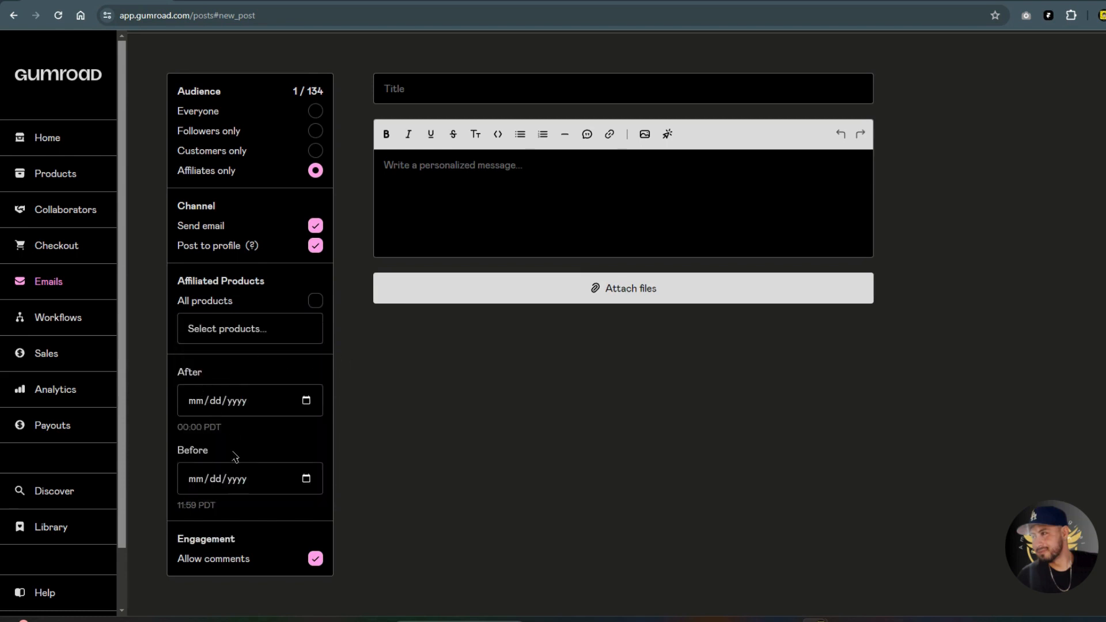
pyautogui.click(315, 112)
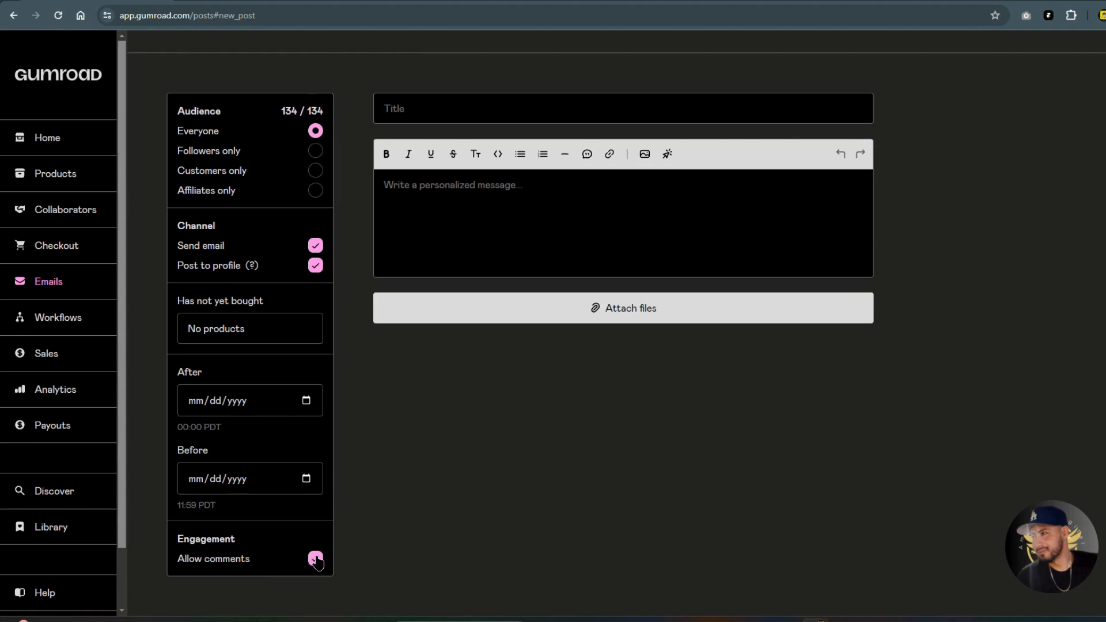
pyautogui.click(313, 563)
pyautogui.click(313, 562)
# Step: Title the email "Welcome to my newsletter"
pyautogui.click(406, 104)
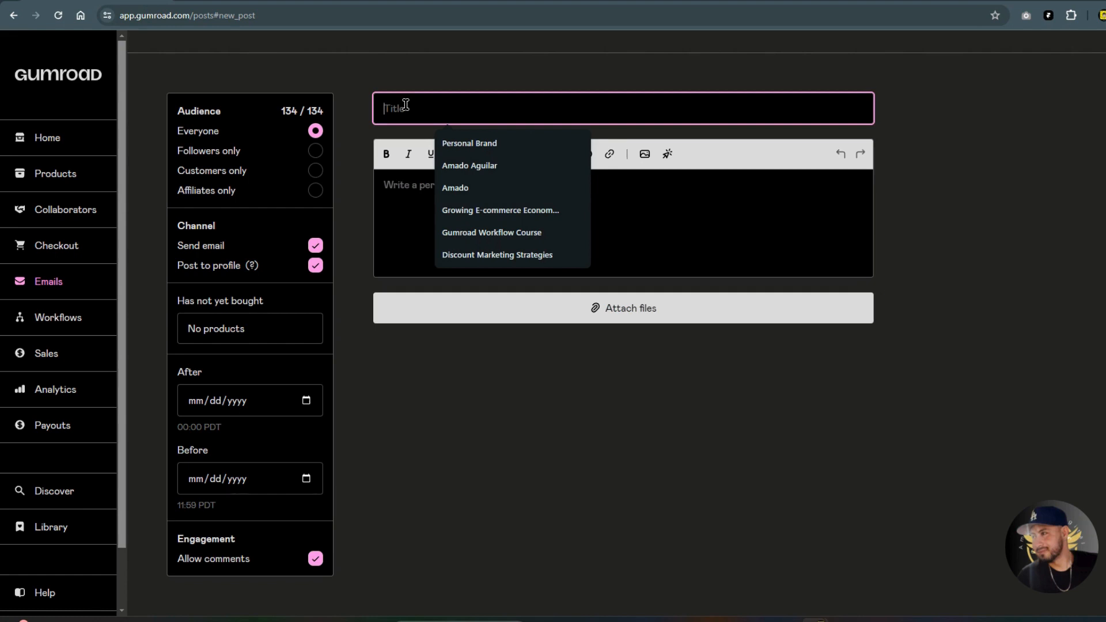
pyautogui.write('W')
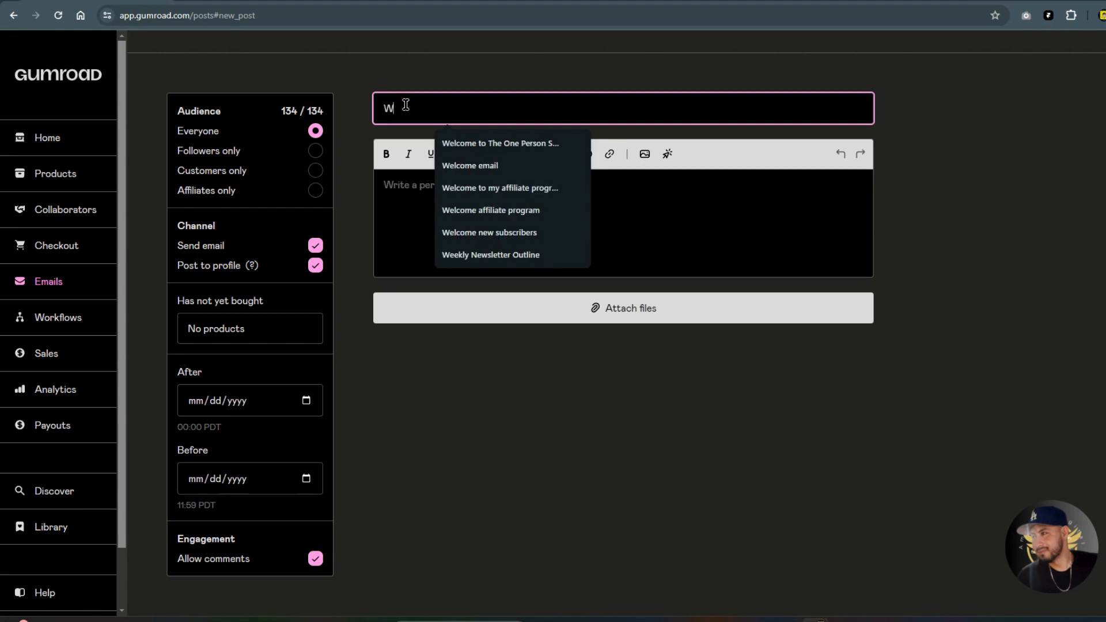
pyautogui.write('elcome to my')
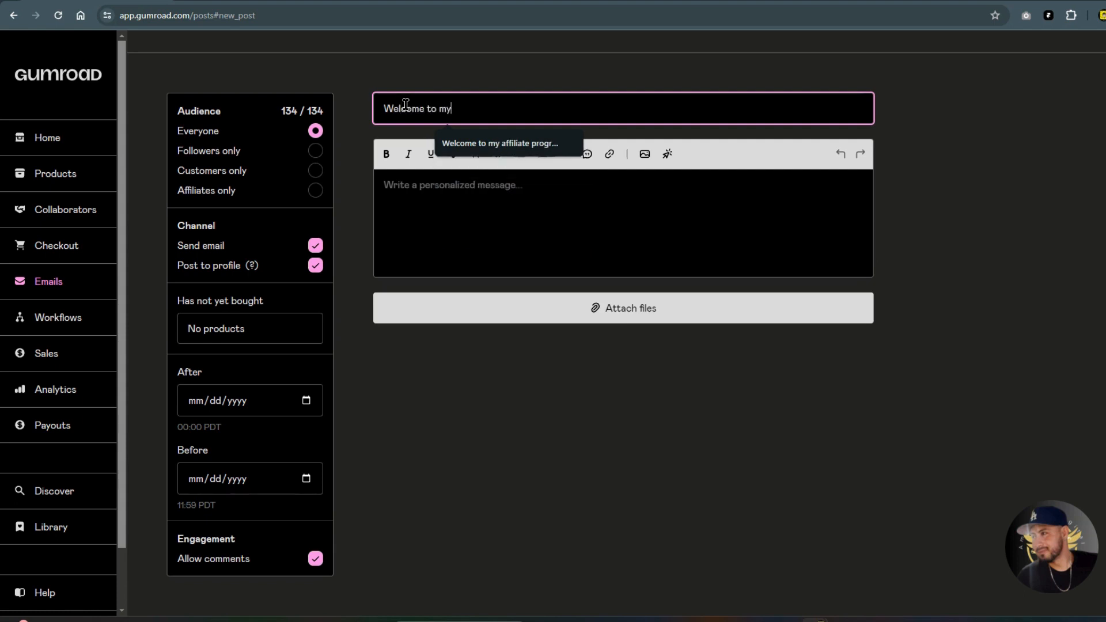
pyautogui.write(' newsletter')
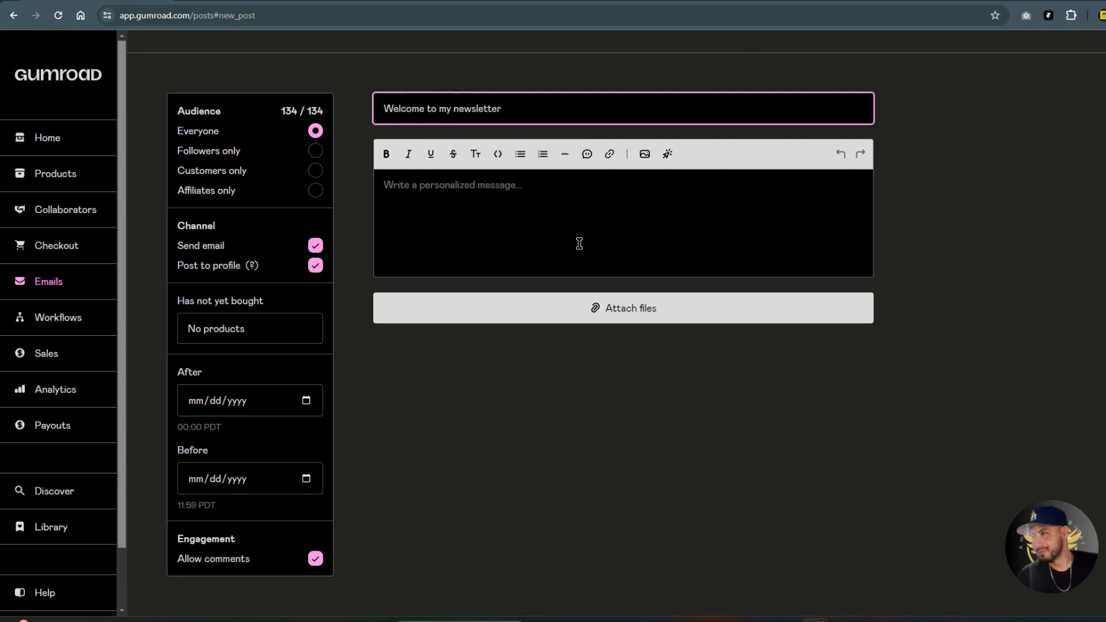
# Step: Write the message text "I want to welcome you to my newsletter, where we talk about this topic..."
pyautogui.click(549, 221)
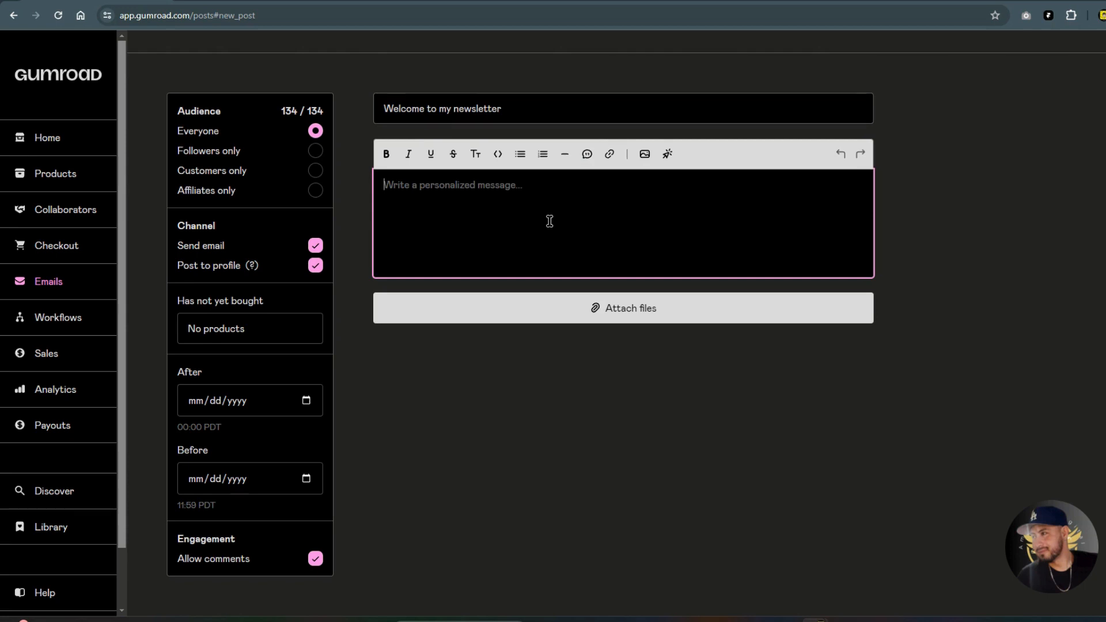
pyautogui.write('I want to welcome you to my newsletter,')
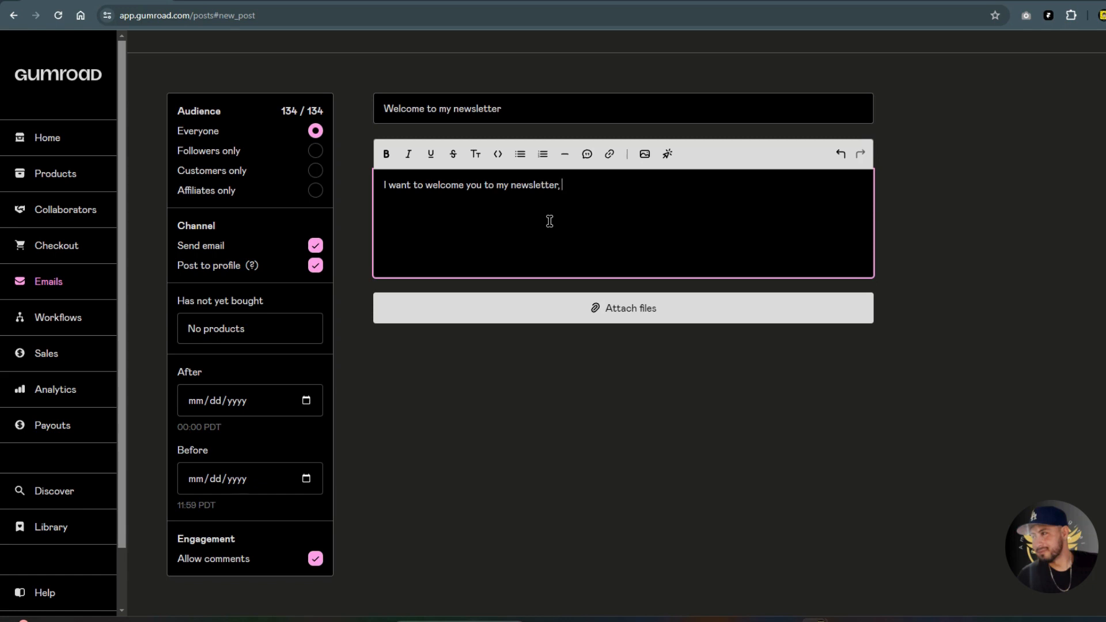
pyautogui.write('talk')
pyautogui.press('BackSpace')
pyautogui.press('BackSpace')
pyautogui.press('BackSpace')
pyautogui.press('BackSpace')
pyautogui.press('BackSpace')
pyautogui.press('BackSpace')
pyautogui.press('BackSpace')
pyautogui.press('BackSpace')
pyautogui.press('BackSpace')
pyautogui.press('BackSpace')
pyautogui.write('about this toi')
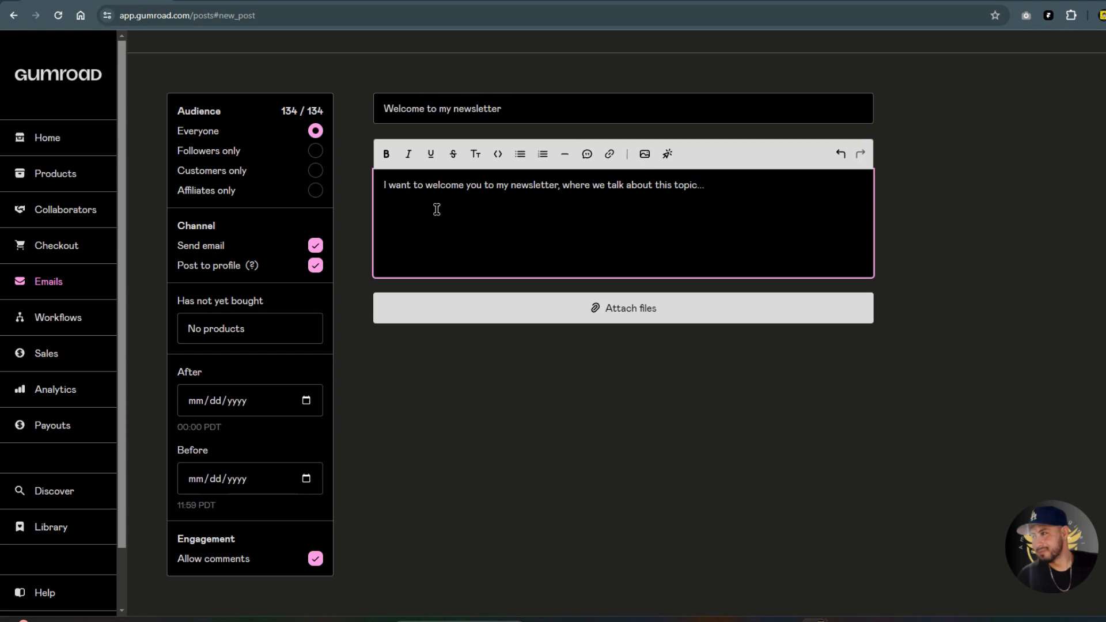
# Step: Copy the opening sentence without its "I" and paste it repeatedly as a second paragraph of filler text
pyautogui.click(406, 185)
pyautogui.moveTo(385, 184); pyautogui.dragTo(707, 184)
pyautogui.hotkey('ctrl', 'c')
pyautogui.click(584, 245)
pyautogui.hotkey('ctrl', 'v')
pyautogui.click(560, 253)
pyautogui.hotkey('ctrl', 'v')
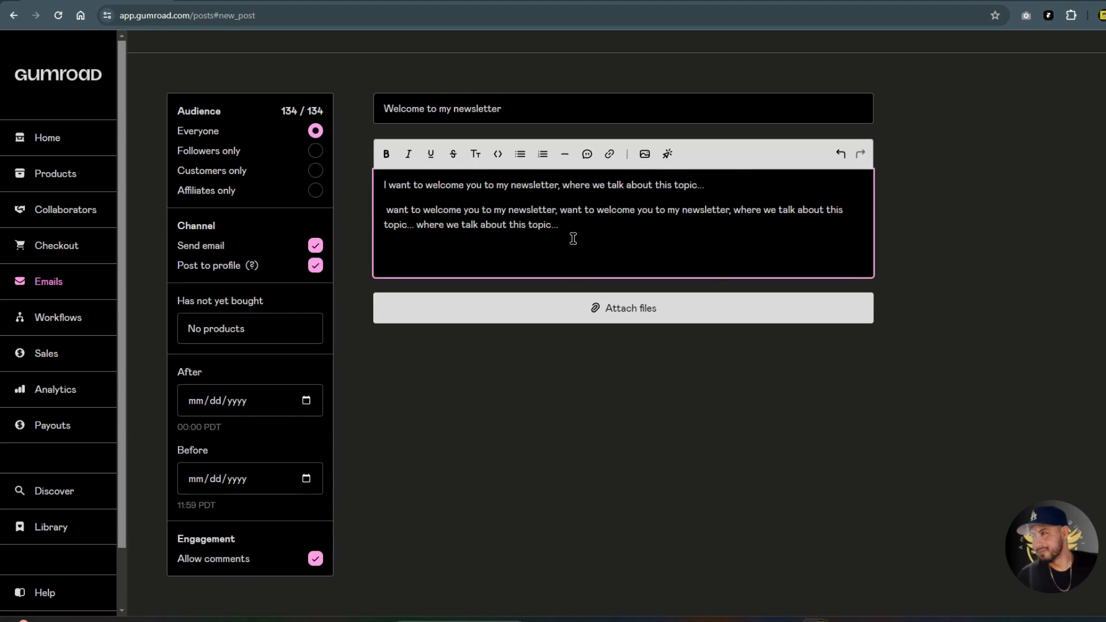
pyautogui.hotkey('ctrl', 'v')
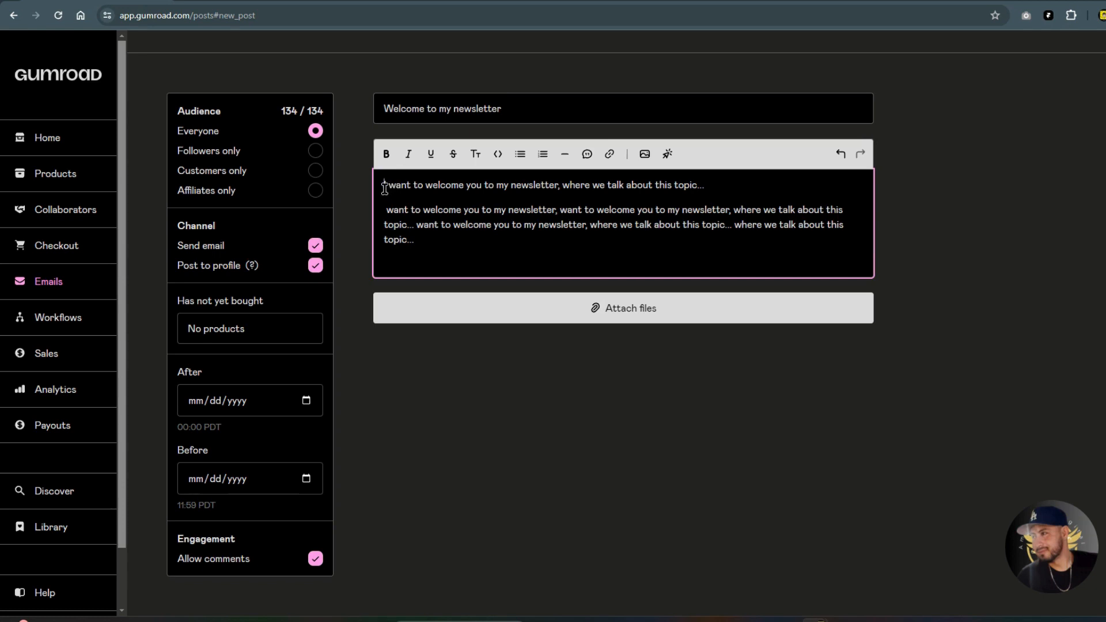
# Step: Format the first line of the message as a large heading
pyautogui.moveTo(384, 188); pyautogui.dragTo(722, 184)
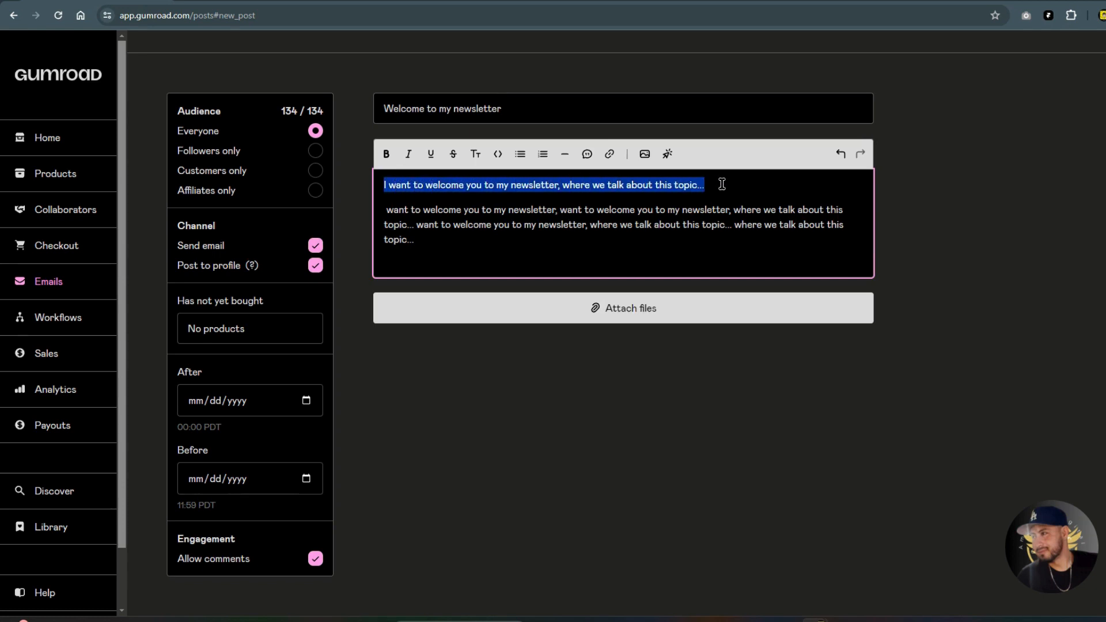
pyautogui.click(475, 154)
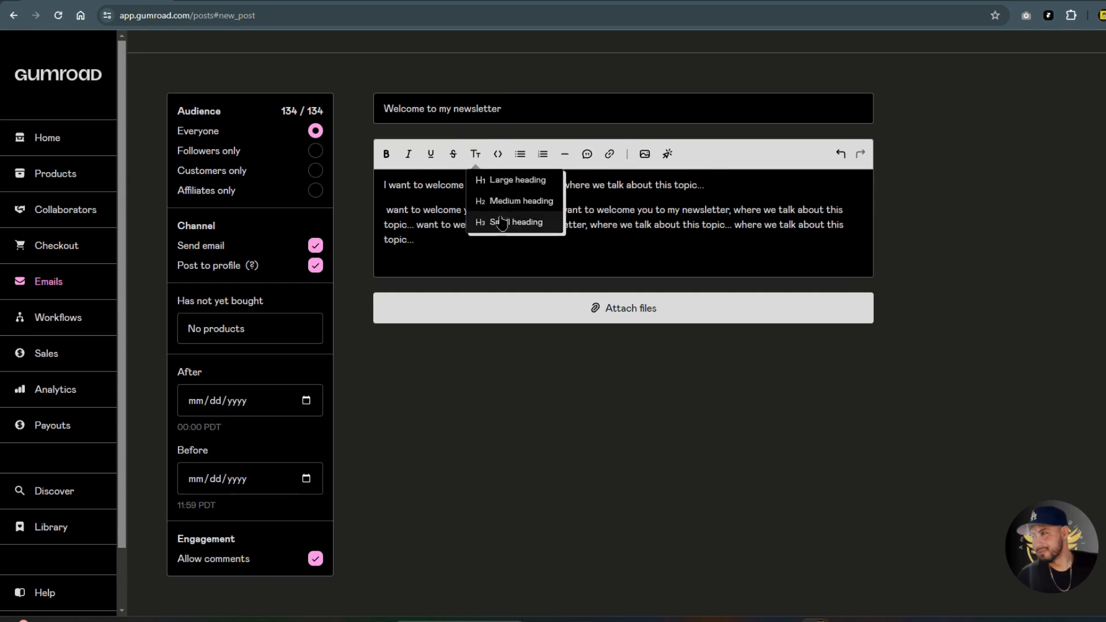
pyautogui.click(499, 180)
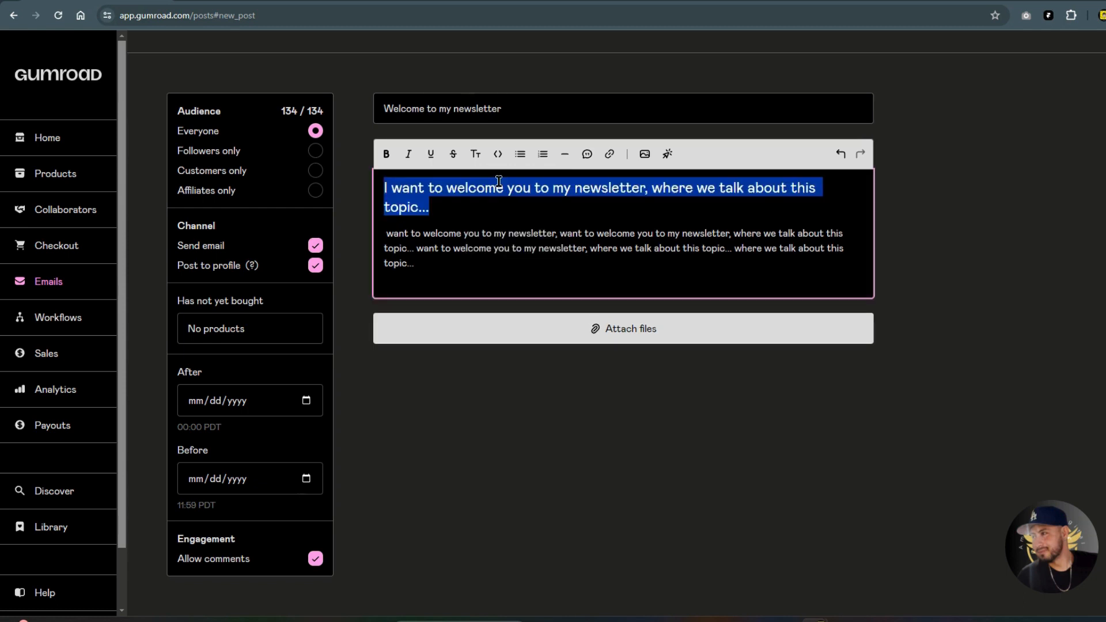
pyautogui.click(470, 216)
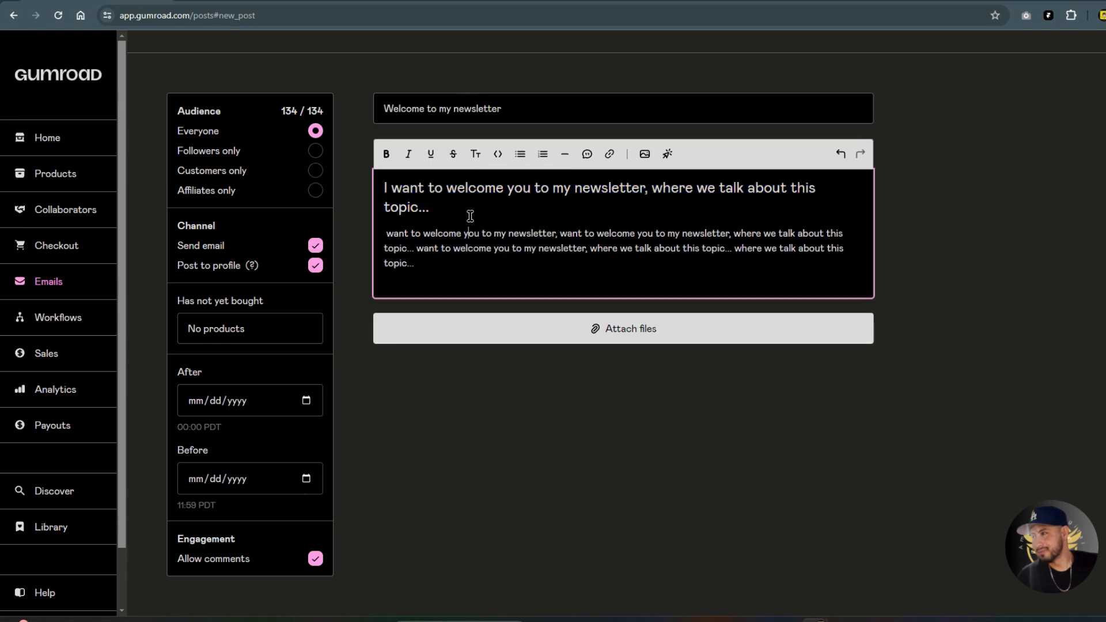
# Step: Make the whole heading at the start of the message bold
pyautogui.tripleClick(403, 194)
pyautogui.click(385, 153)
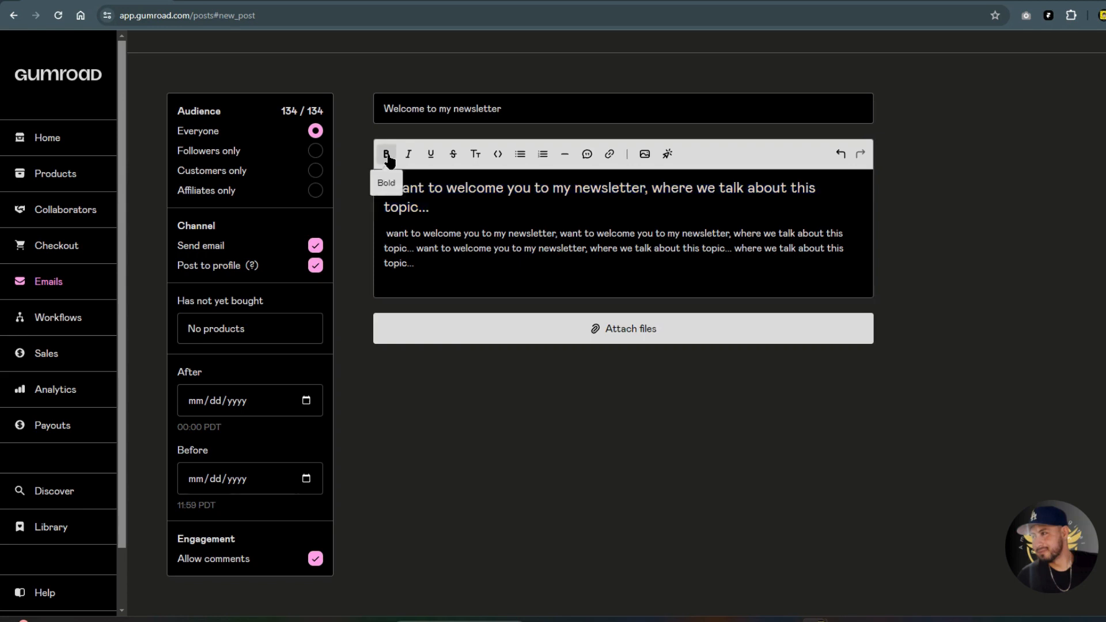
pyautogui.tripleClick(387, 188)
pyautogui.hotkey('ctrl', 'c')
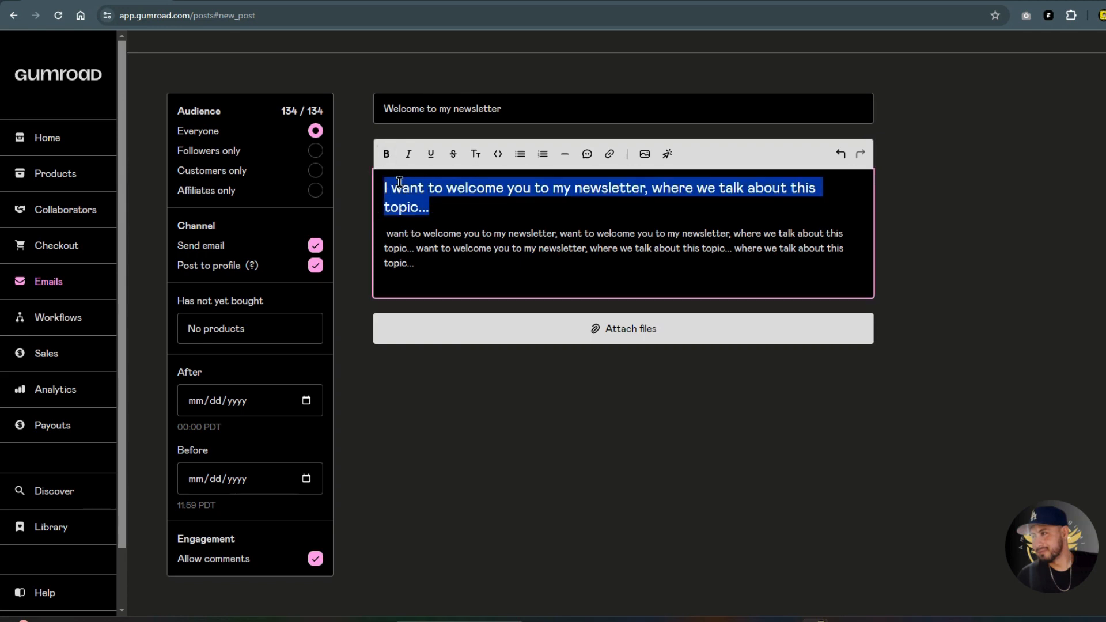
pyautogui.click(387, 154)
pyautogui.click(429, 240)
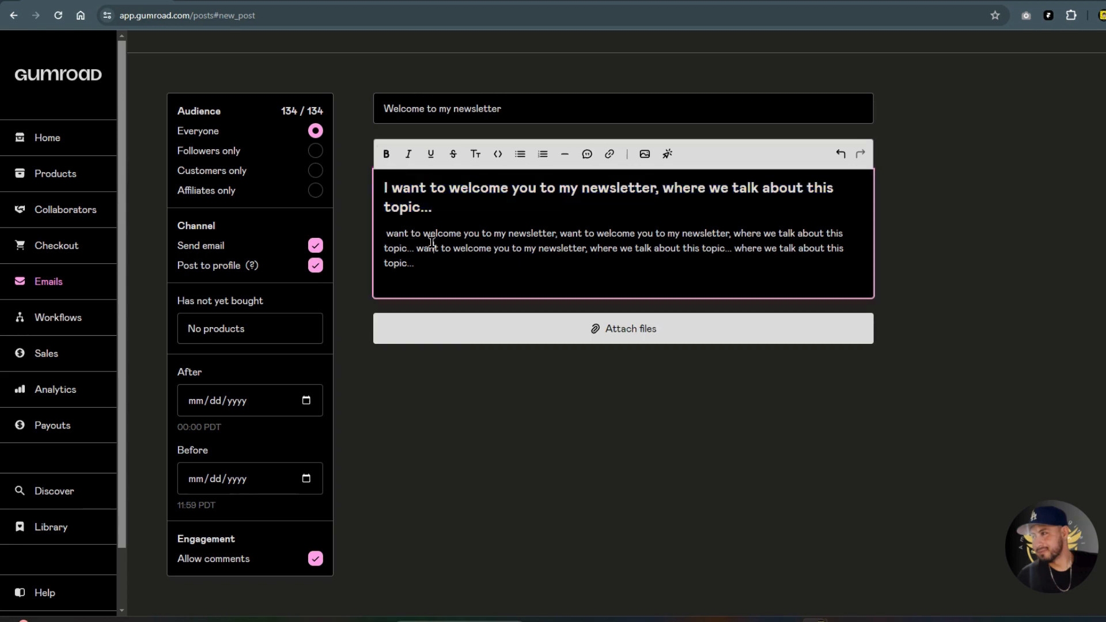
# Step: In the paragraph below the heading, make the first "welcome" bold and italicize the opening words "want to welcome"
pyautogui.doubleClick(435, 232)
pyautogui.click(386, 154)
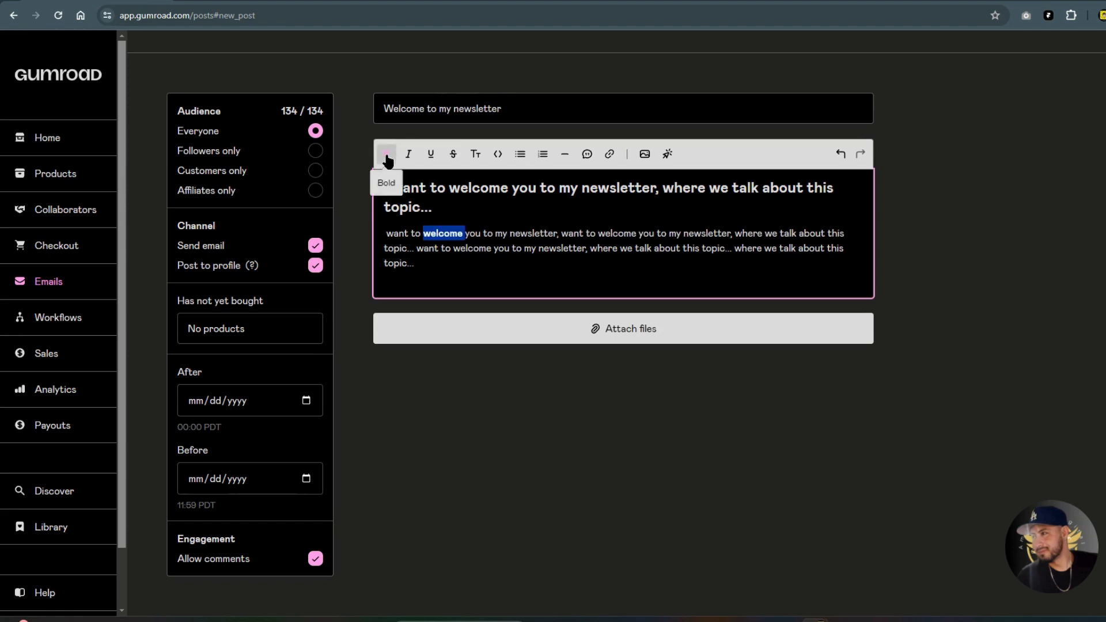
pyautogui.click(478, 258)
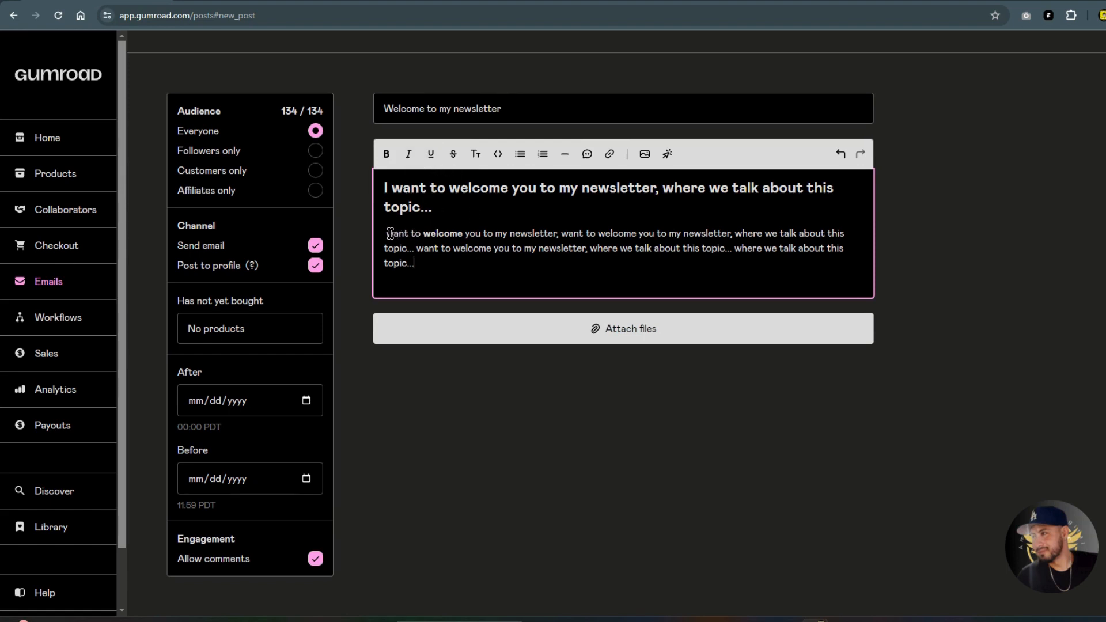
pyautogui.moveTo(385, 234); pyautogui.dragTo(462, 233)
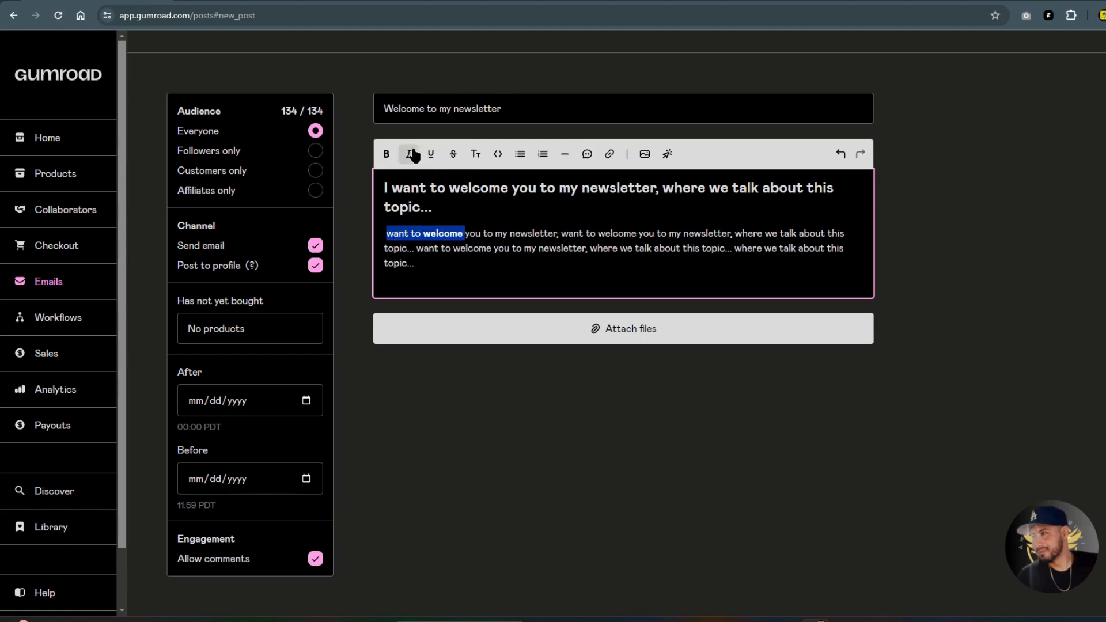
pyautogui.click(411, 154)
pyautogui.click(497, 218)
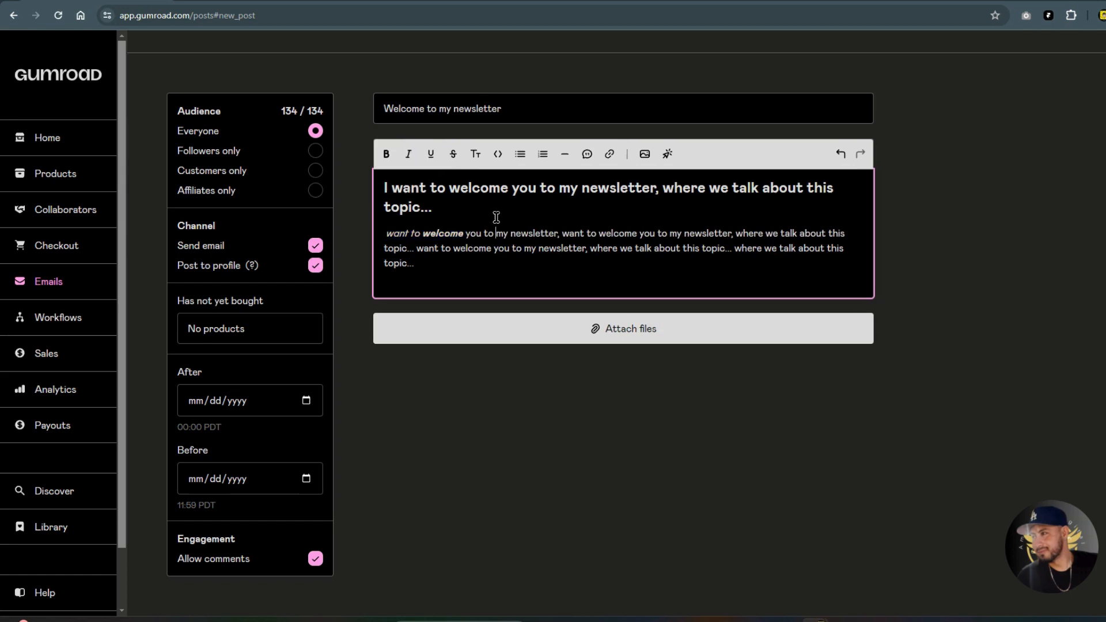
# Step: In the paragraph's second line, underline the word "newsletter" and strike through the word "about"
pyautogui.moveTo(539, 248); pyautogui.dragTo(586, 247)
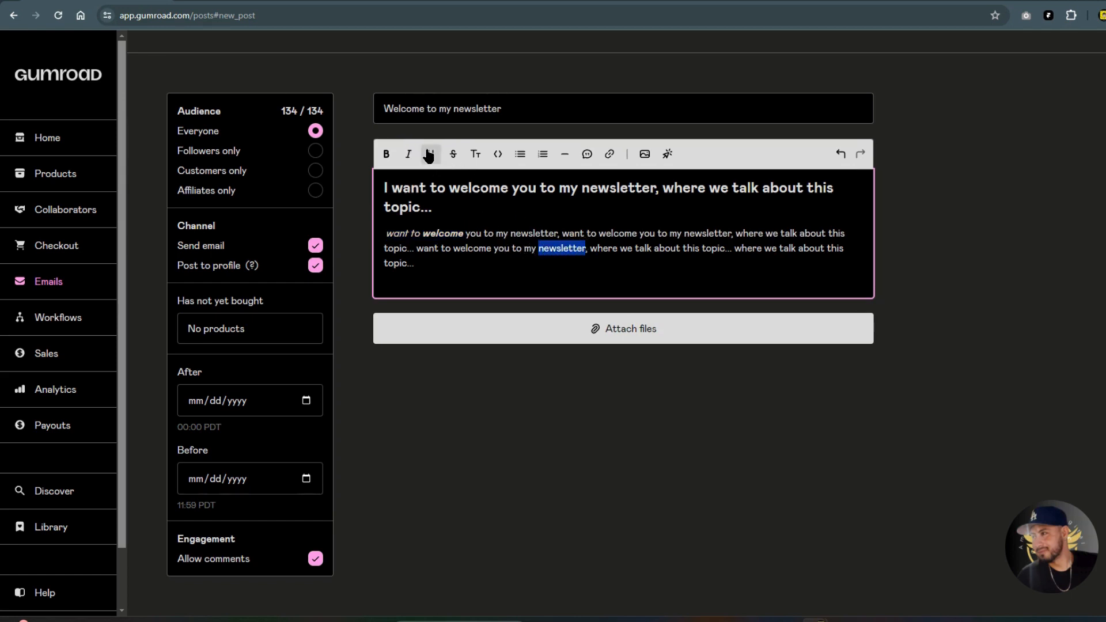
pyautogui.click(429, 155)
pyautogui.doubleClick(556, 248)
pyautogui.click(433, 157)
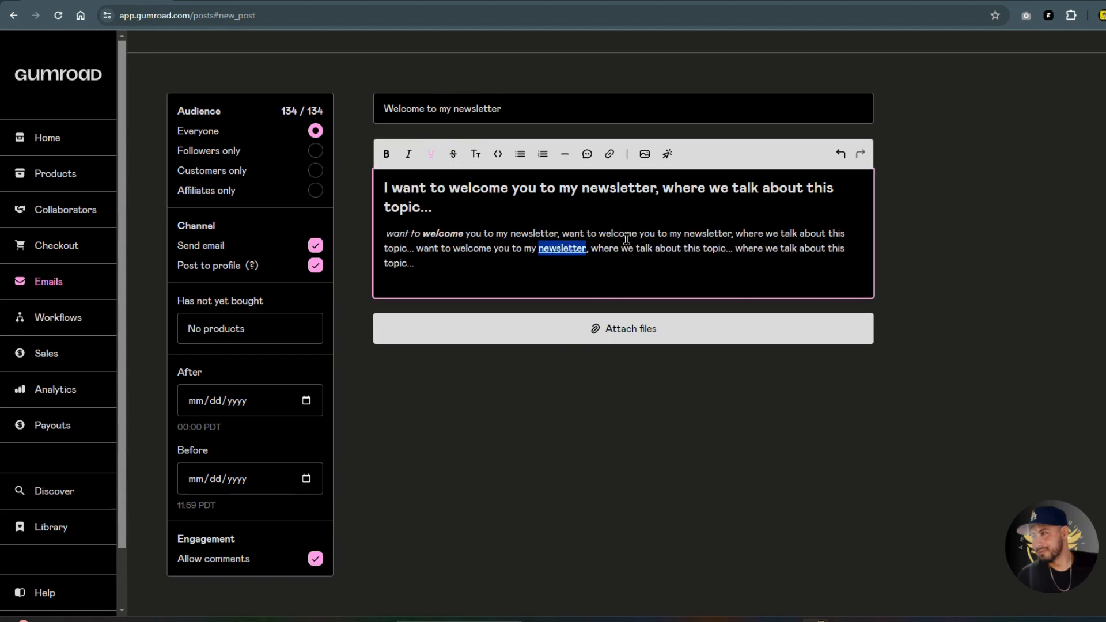
pyautogui.doubleClick(666, 250)
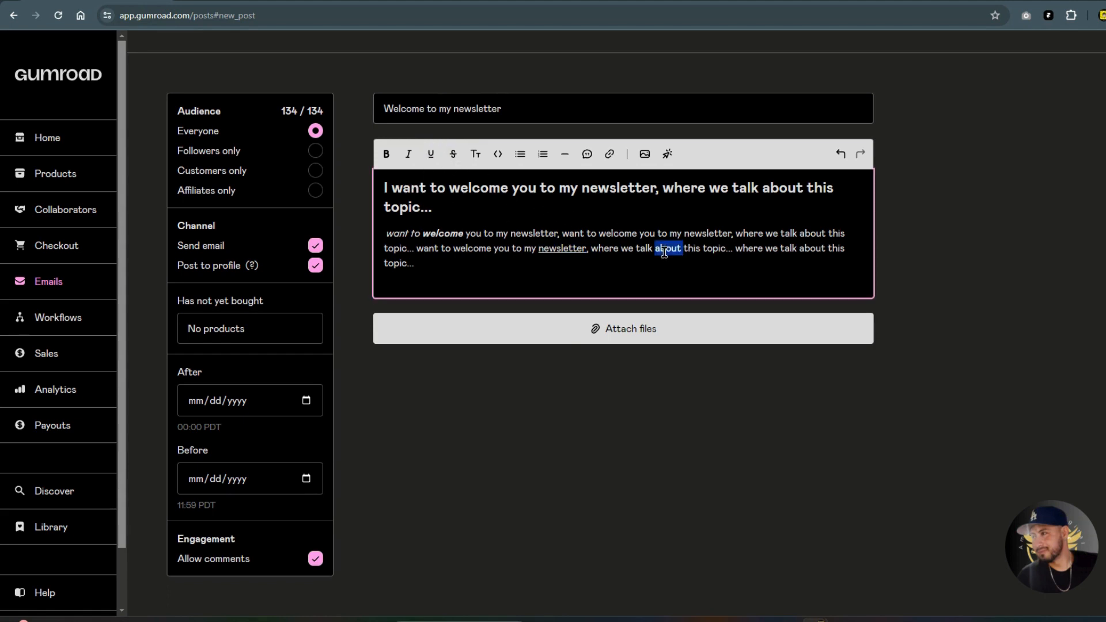
pyautogui.click(453, 155)
pyautogui.click(608, 239)
# Step: Add two more paragraphs of the copied sentence, pasting it once in the first and twice in the second
pyautogui.click(446, 271)
pyautogui.press('Return')
pyautogui.hotkey('ctrl', 'v')
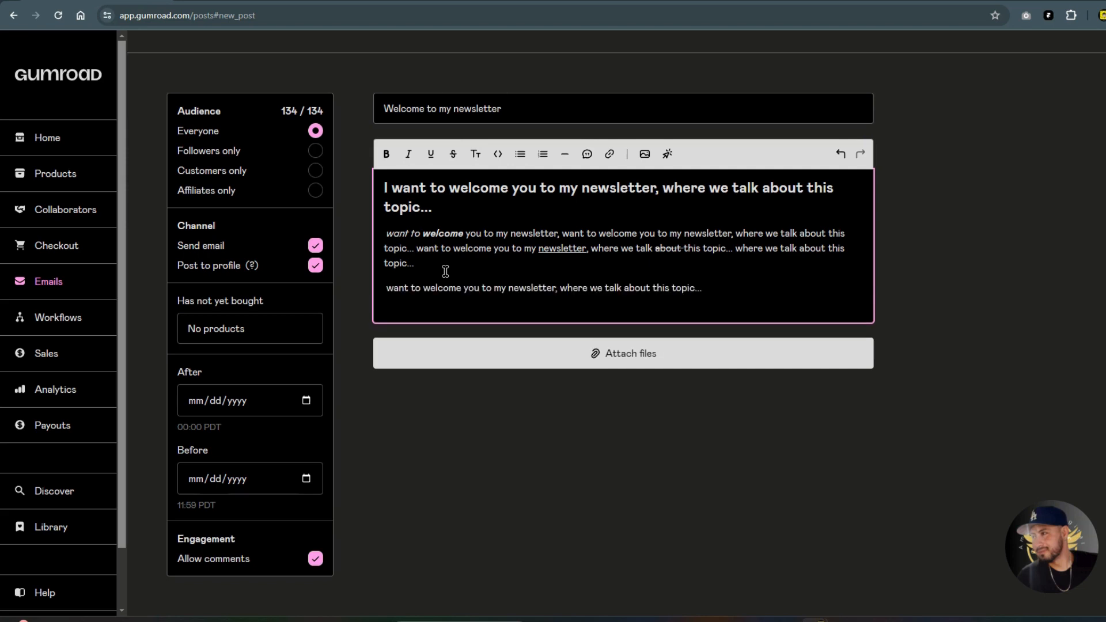
pyautogui.press('Return')
pyautogui.hotkey('ctrl', 'v')
pyautogui.hotkey('ctrl', 'v')
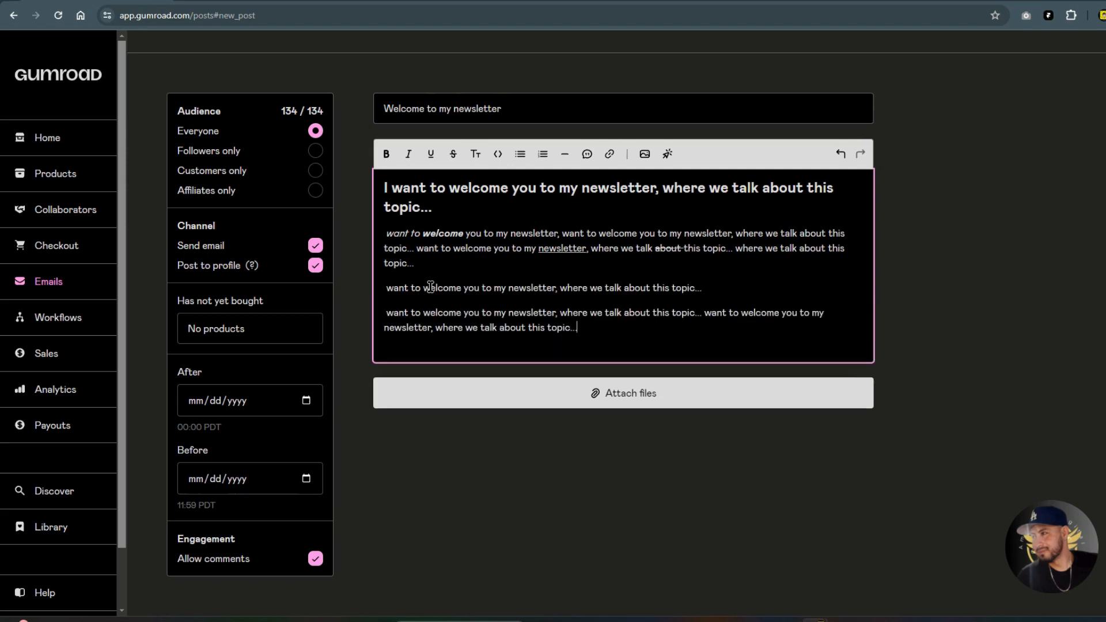
# Step: Format the single-sentence paragraph in the middle of the message as a medium heading
pyautogui.tripleClick(431, 287)
pyautogui.click(475, 153)
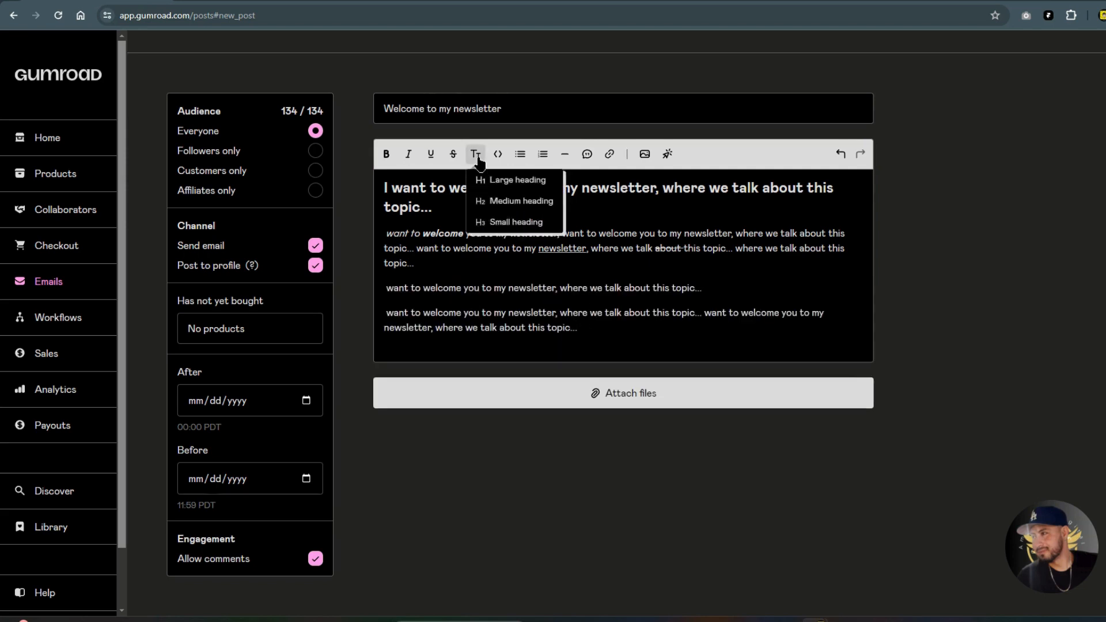
pyautogui.doubleClick(425, 286)
pyautogui.tripleClick(425, 286)
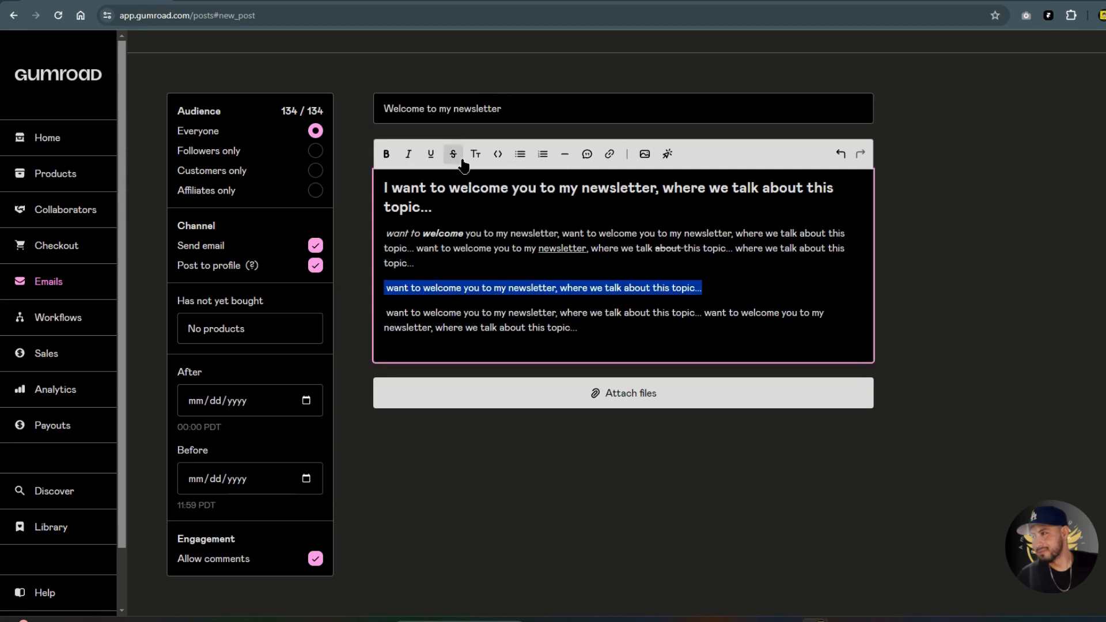
pyautogui.click(475, 154)
pyautogui.click(495, 196)
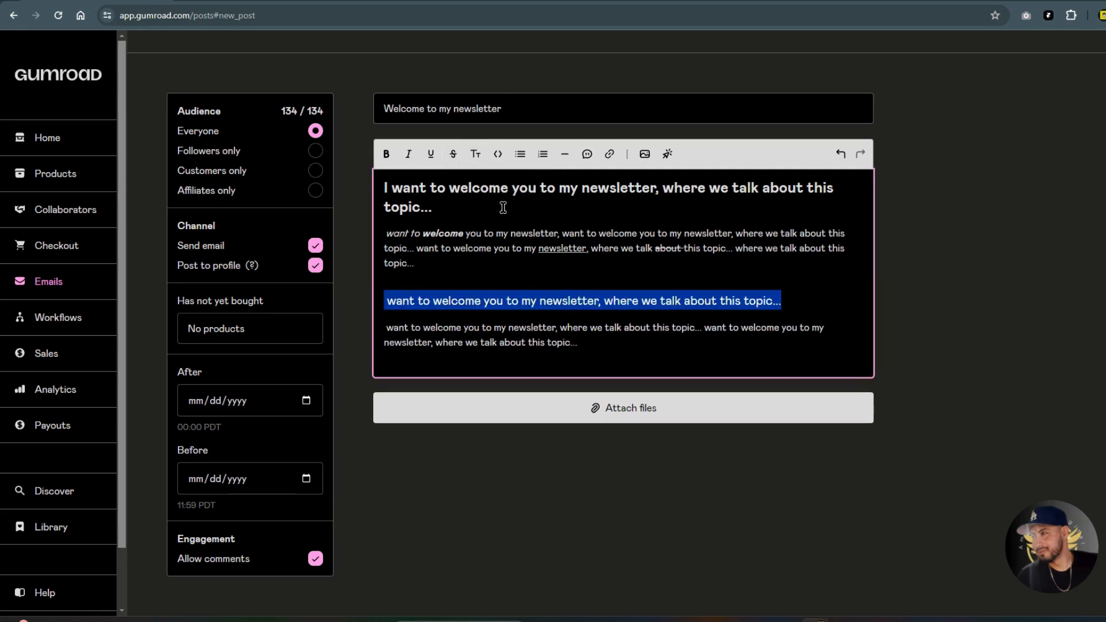
# Step: Insert a code block on a new line after the last paragraph and enter "add it right here" in it
pyautogui.click(559, 327)
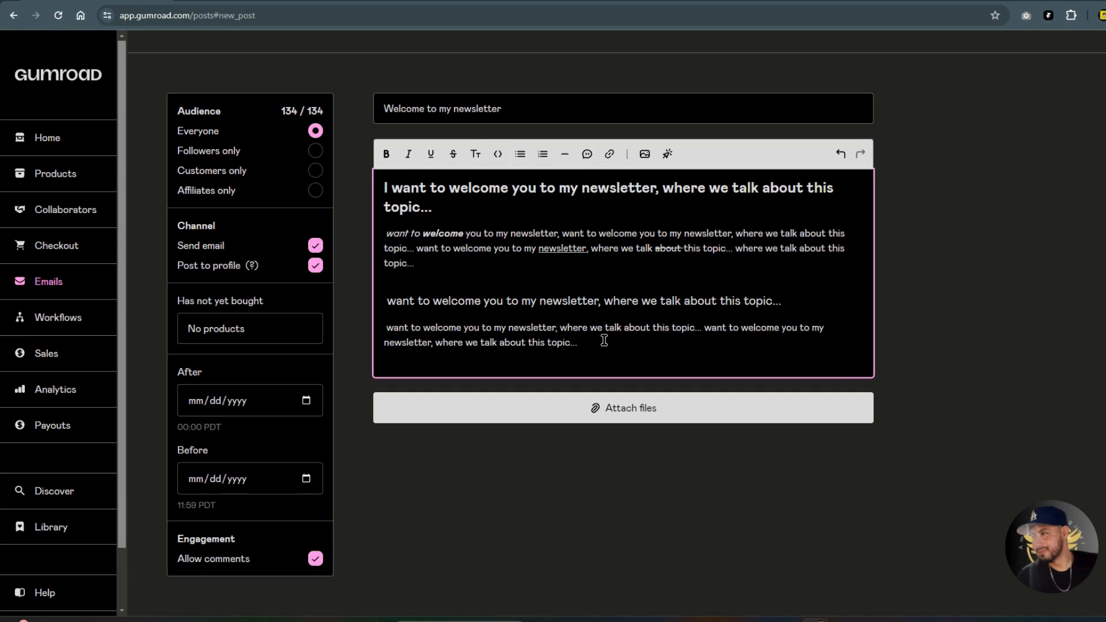
pyautogui.press('Return')
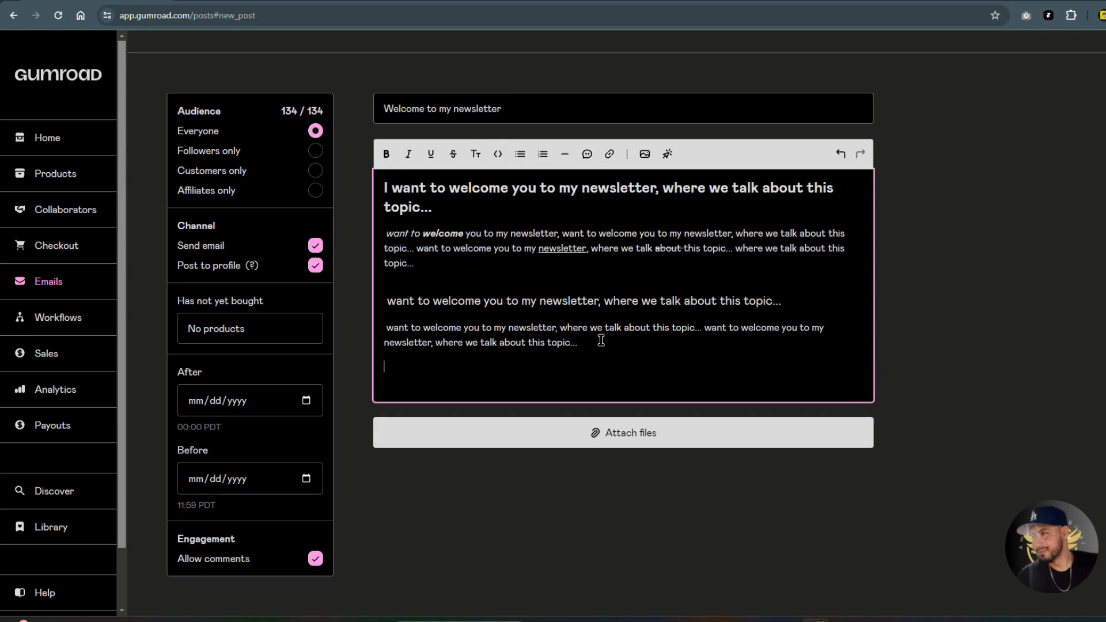
pyautogui.click(503, 159)
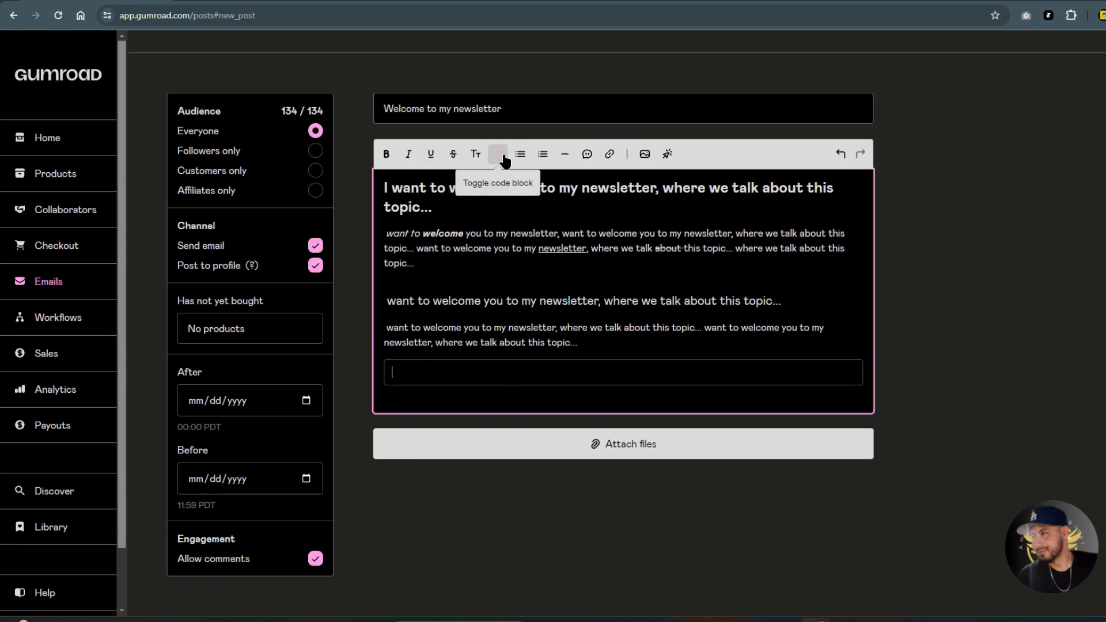
pyautogui.write('add')
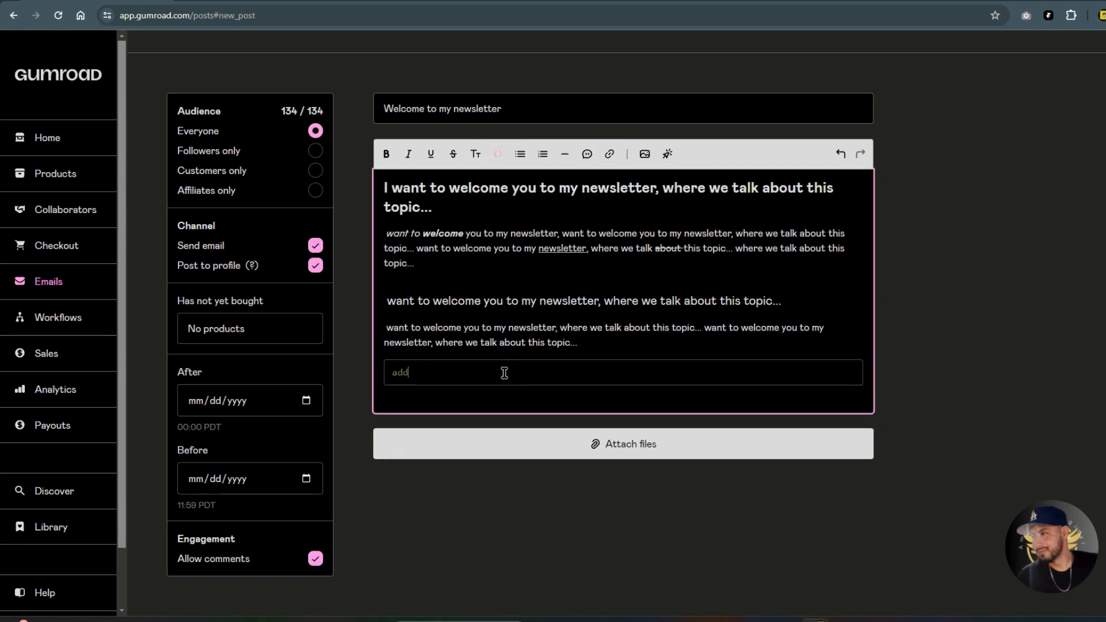
pyautogui.write(' it right here')
pyautogui.press('Return')
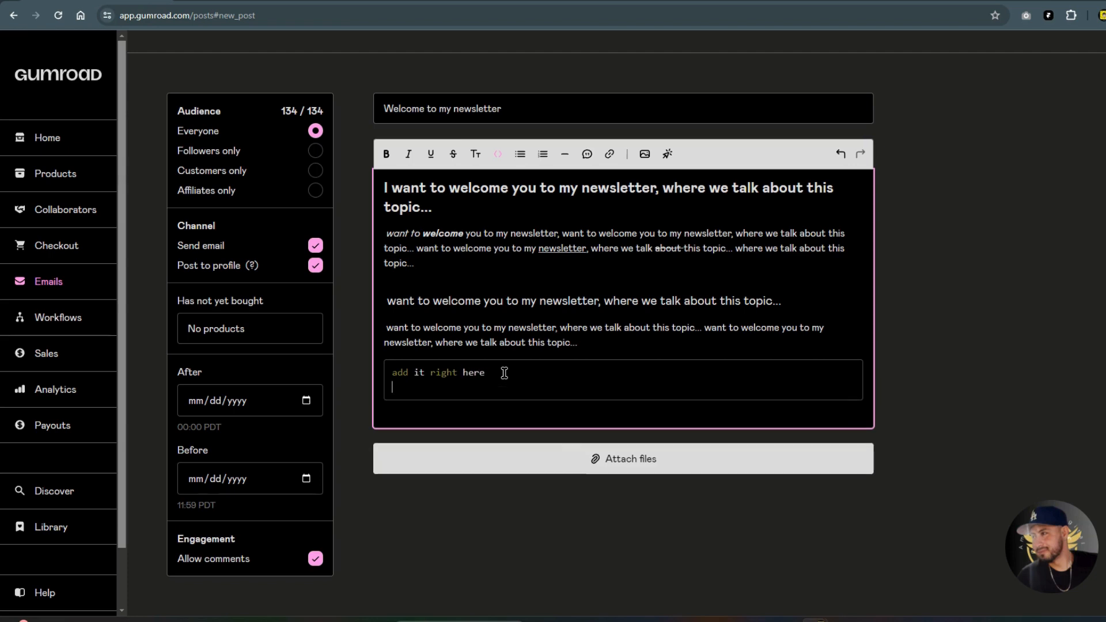
# Step: Convert the code block containing "add it right here" back to plain text
pyautogui.press('Return')
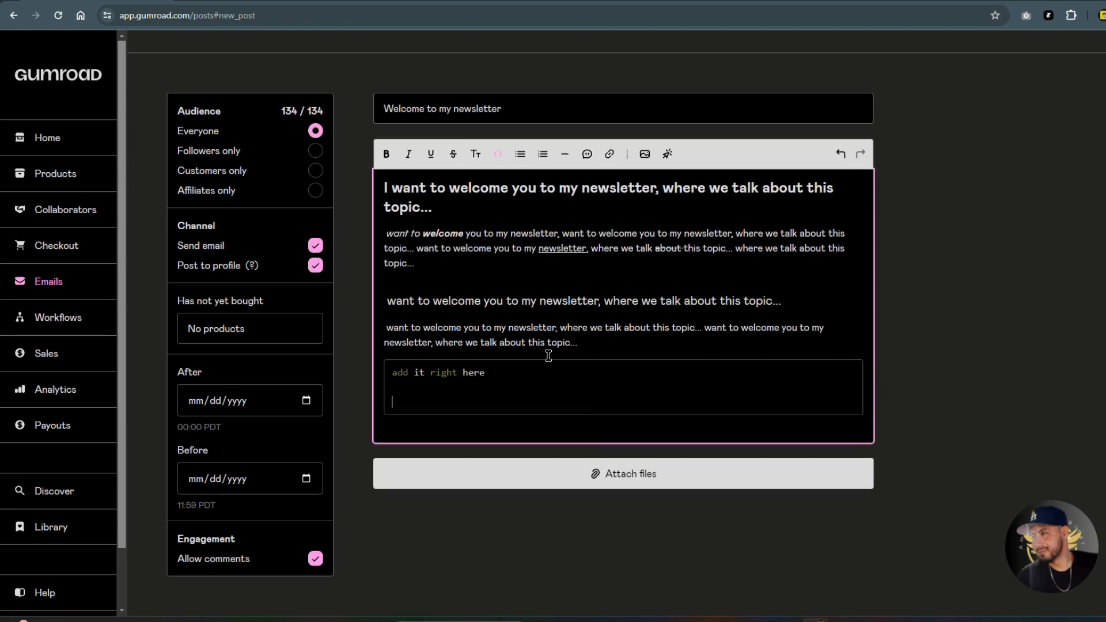
pyautogui.press('BackSpace')
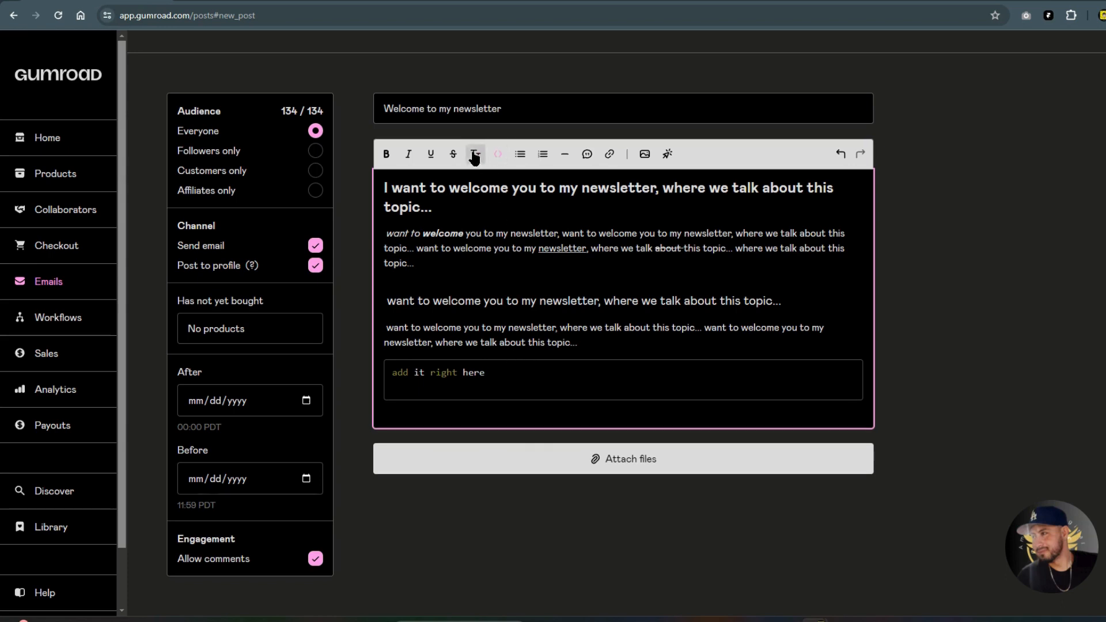
pyautogui.click(499, 157)
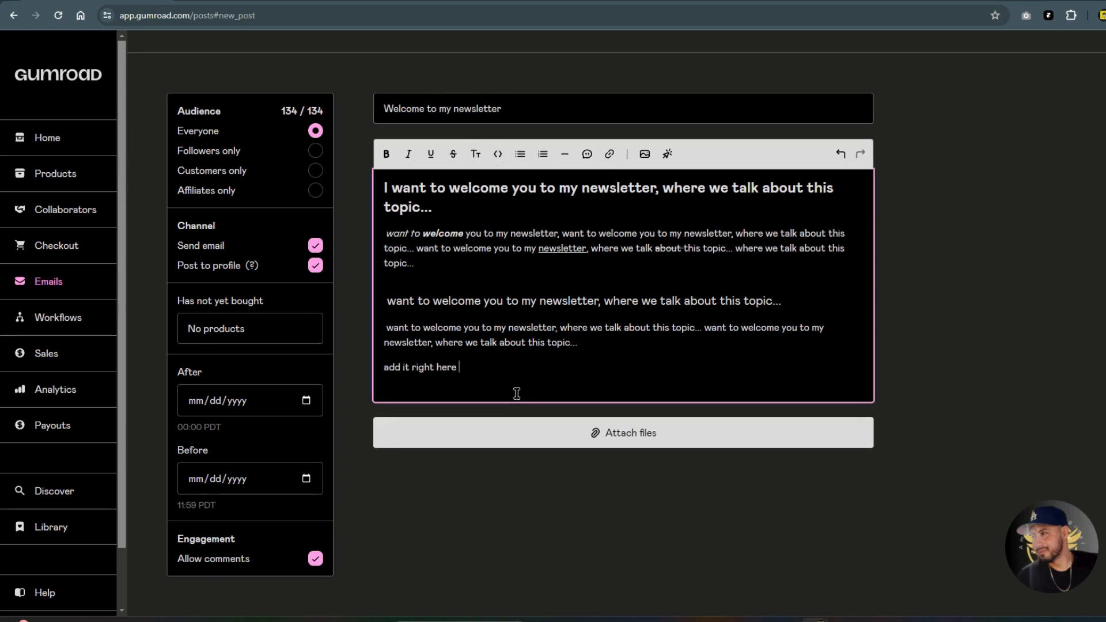
# Step: Add a bulleted list below "add it right here" with the items "point 1", "point 2" and "point 3"
pyautogui.press('Return')
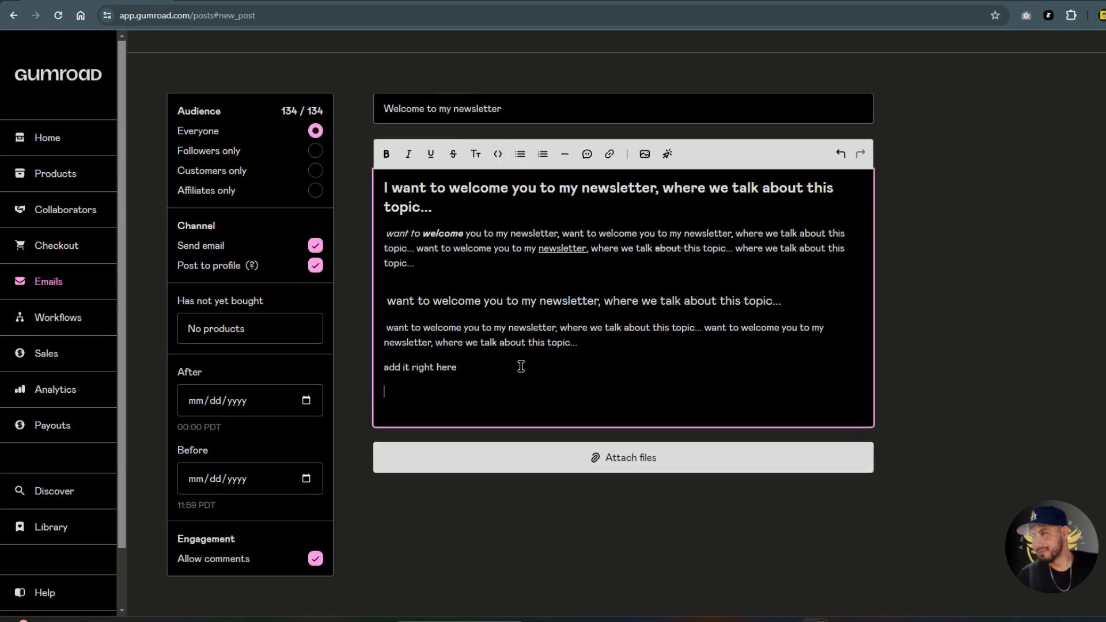
pyautogui.click(525, 157)
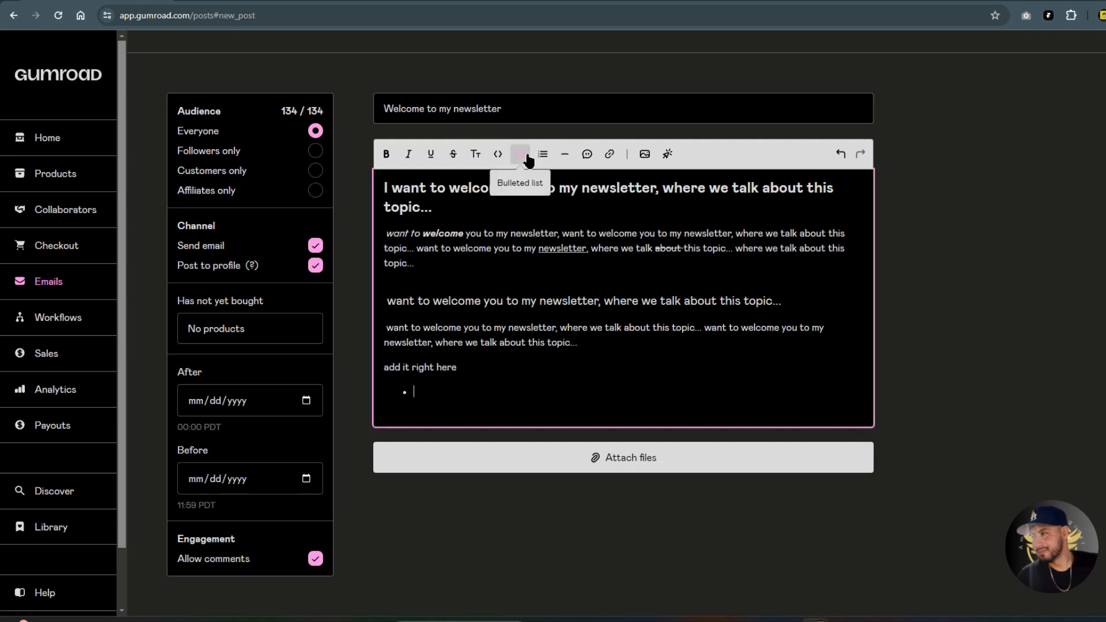
pyautogui.write('point 1')
pyautogui.press('Return')
pyautogui.write('po')
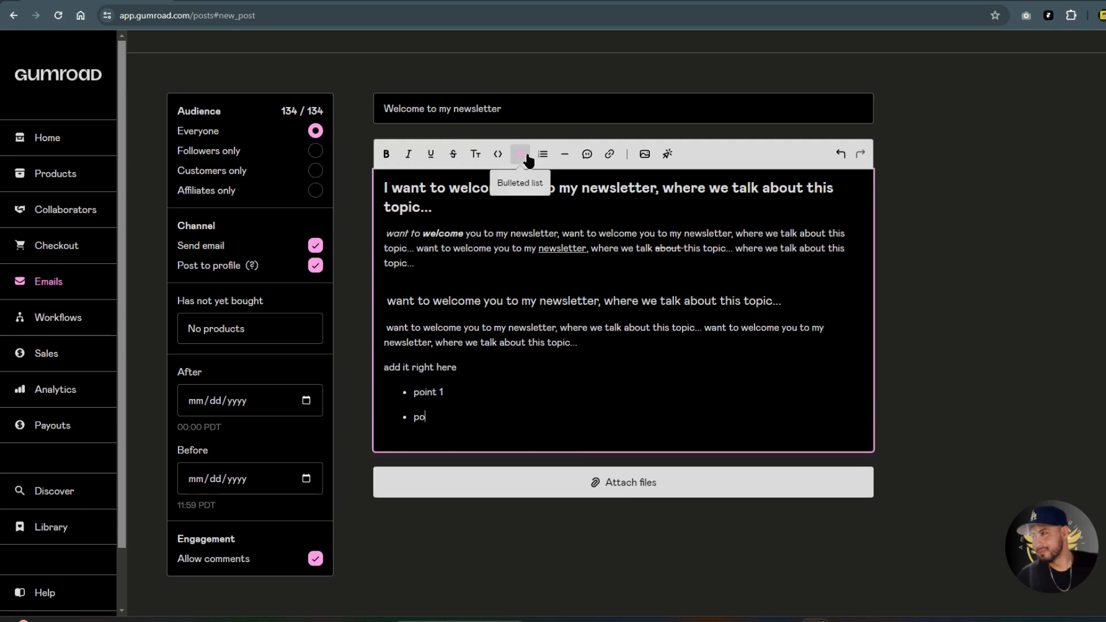
pyautogui.write('int')
pyautogui.press('Return')
pyautogui.write('2')
pyautogui.press('BackSpace')
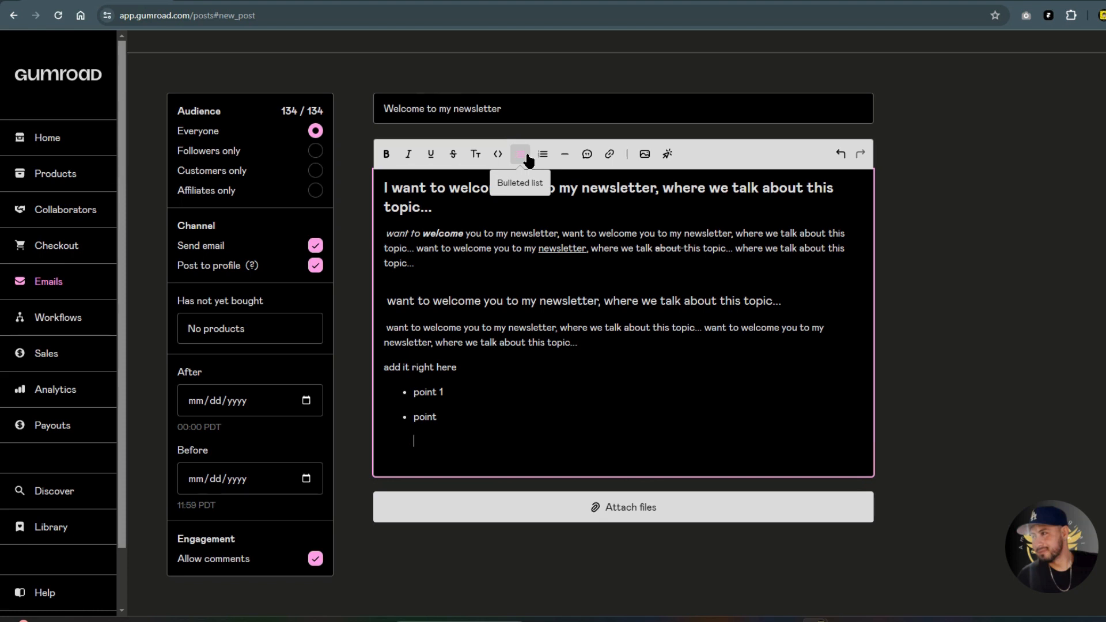
pyautogui.press('BackSpace')
pyautogui.write('2')
pyautogui.press('Return')
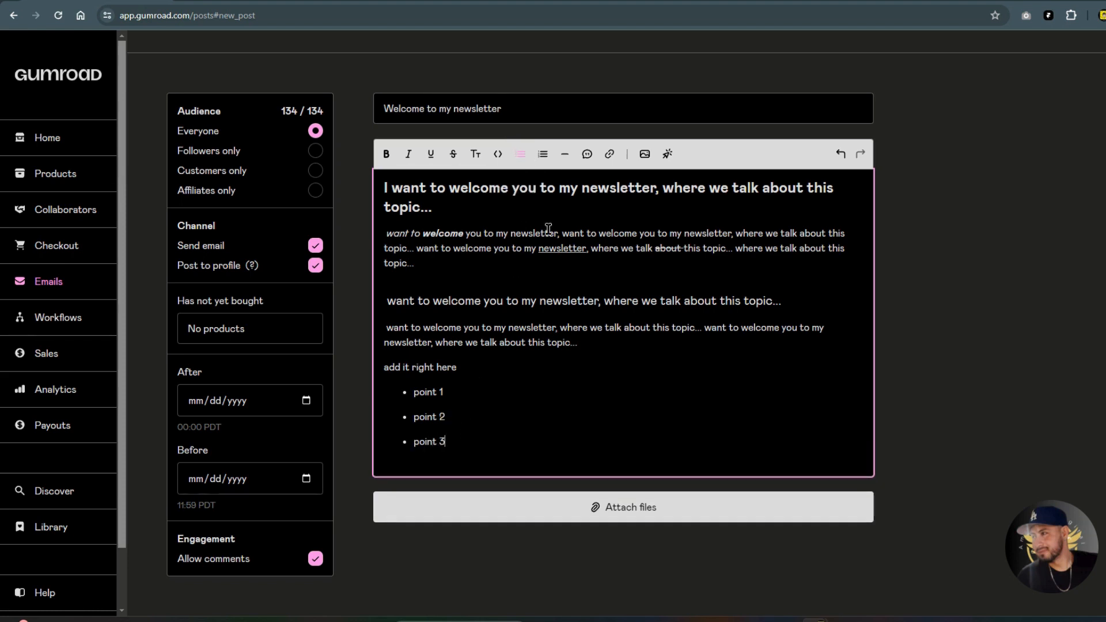
# Step: Change the three-point bulleted list to a numbered list and insert a horizontal divider below it
pyautogui.click(542, 159)
pyautogui.press('Return')
pyautogui.press('Return')
pyautogui.click(565, 155)
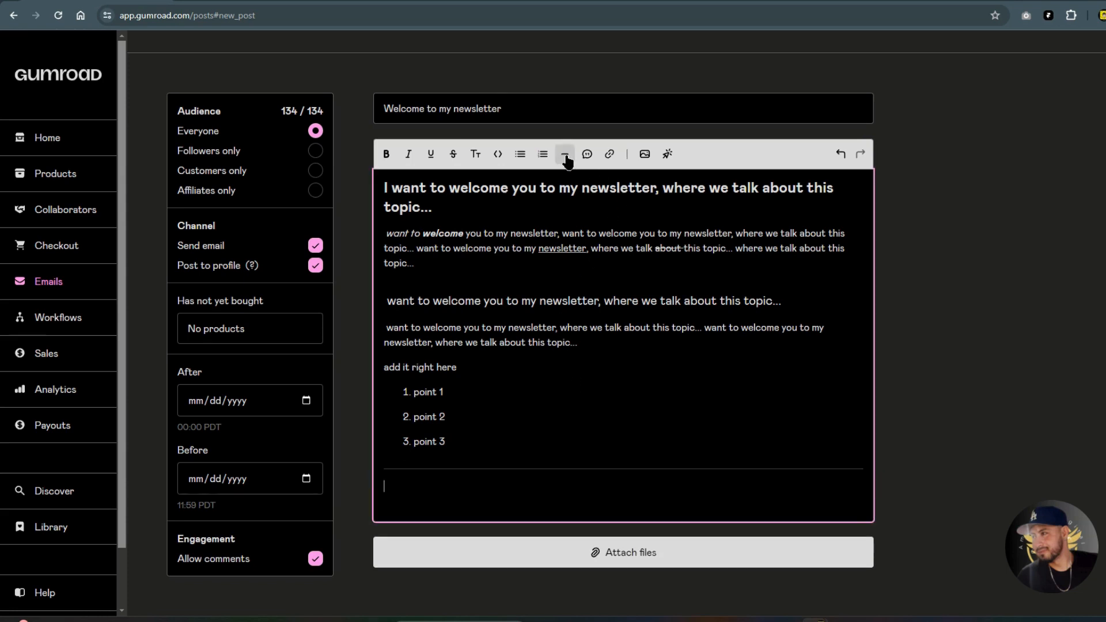
# Step: Paste the copied newsletter sentence twice below the divider, format that paragraph as a quote, and start a new line after it
pyautogui.write('want to welcome you to my newsletter, where we talk about this topic... want to welcome you to my newsletter, where we talk about this topic...')
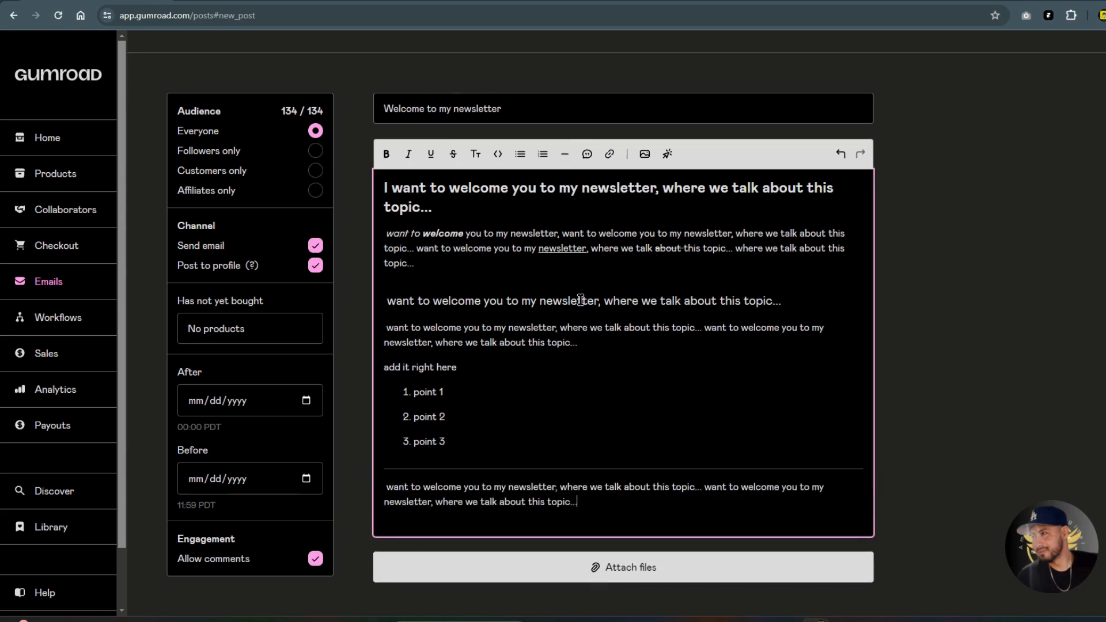
pyautogui.tripleClick(553, 499)
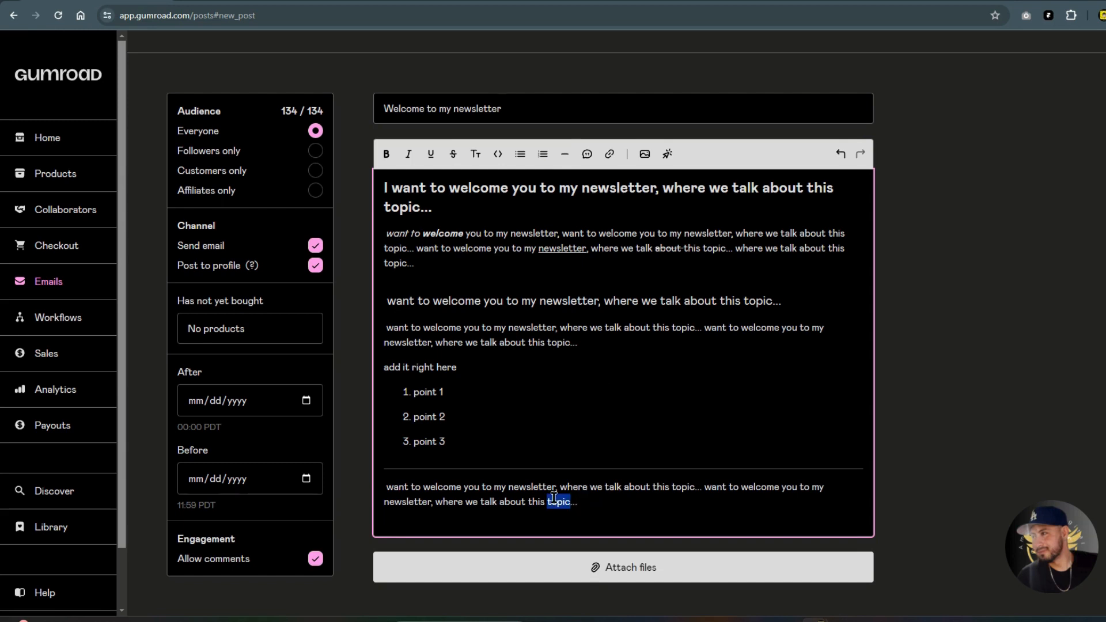
pyautogui.click(587, 154)
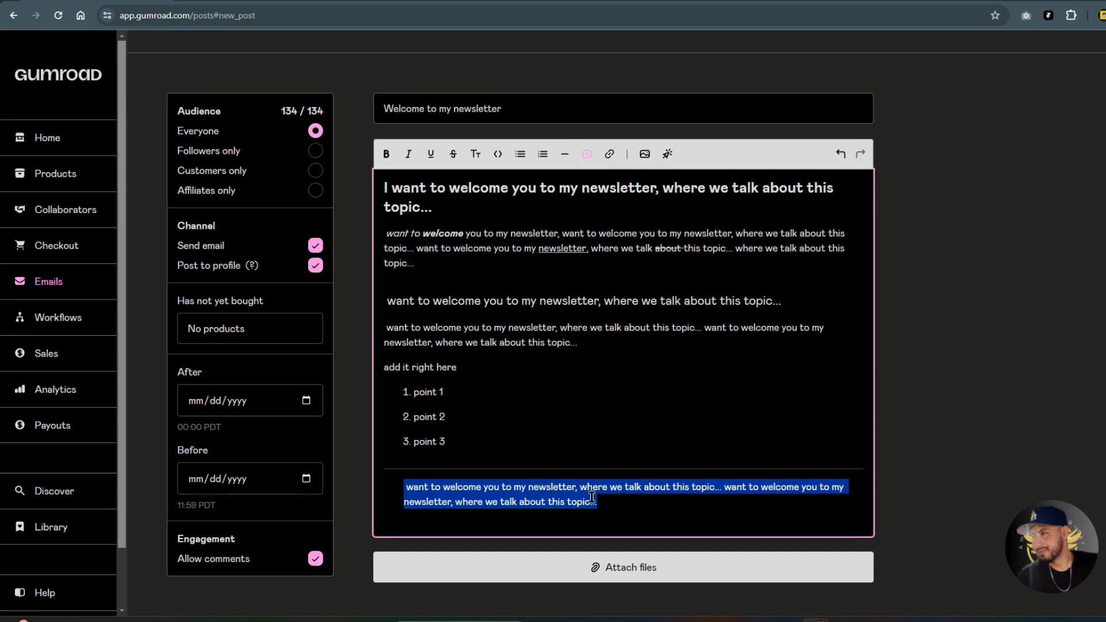
pyautogui.click(634, 502)
pyautogui.press('Return')
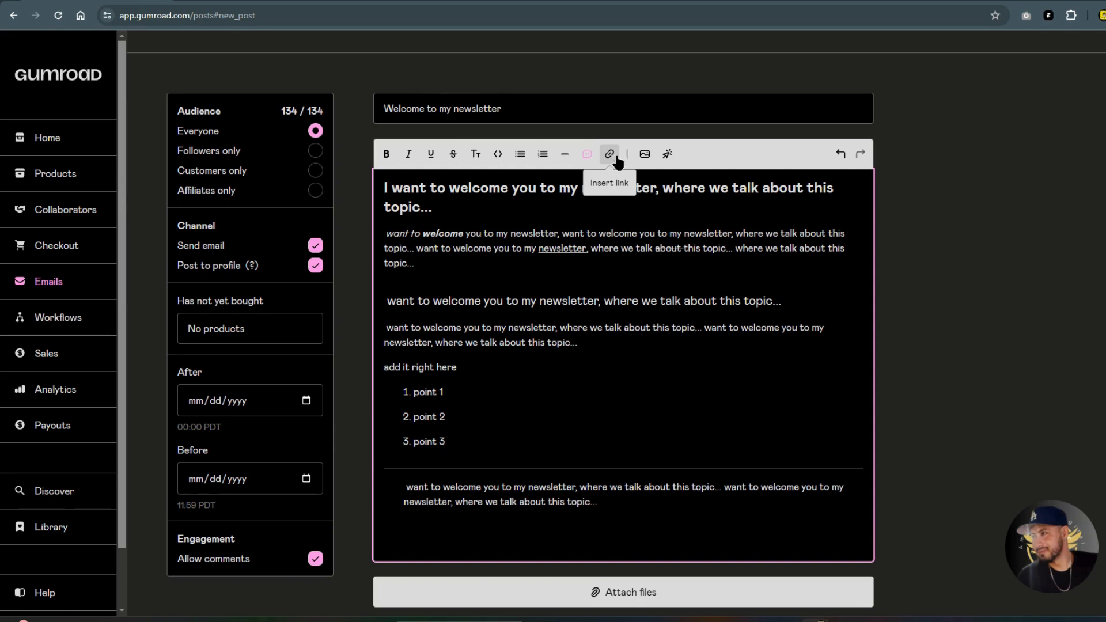
# Step: Link the word "newsletter" in the quote's second line to canva.com
pyautogui.doubleClick(416, 498)
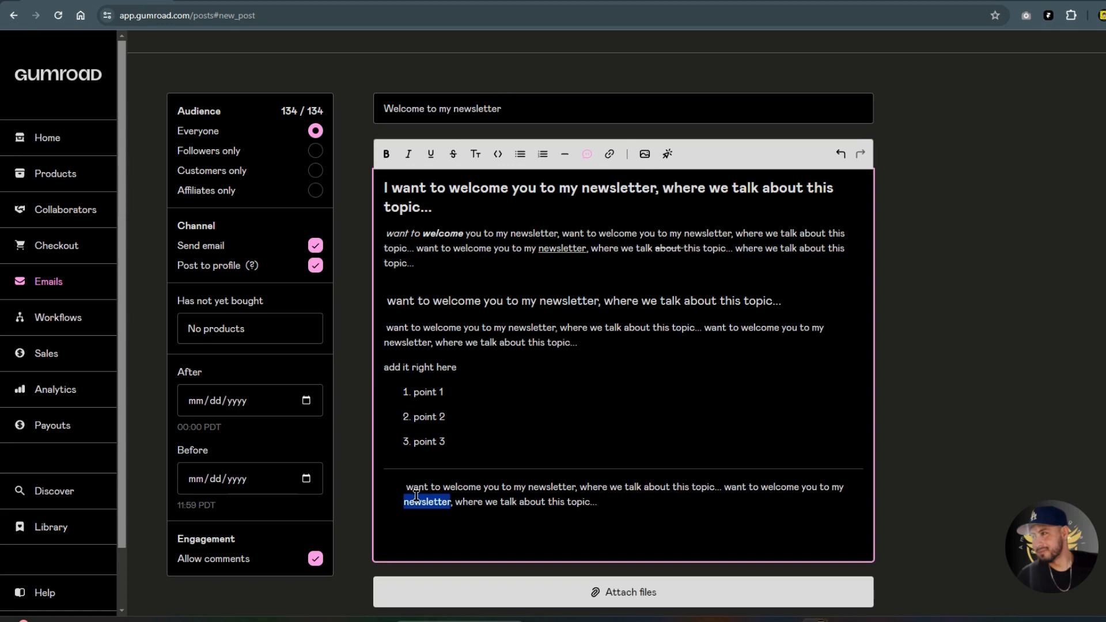
pyautogui.click(610, 155)
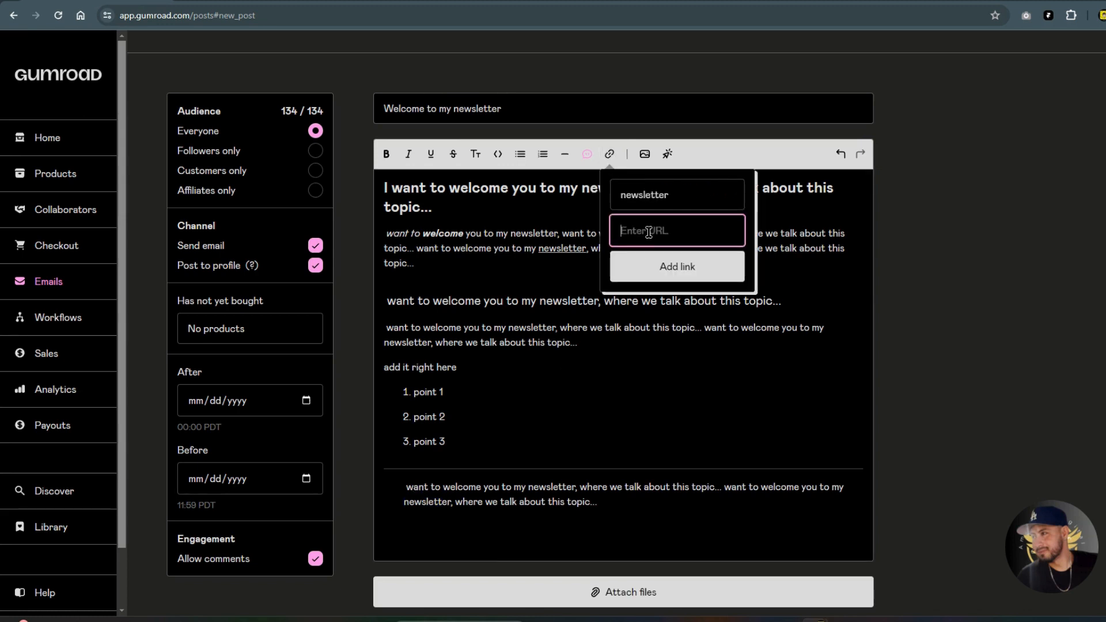
pyautogui.write('canva.com')
pyautogui.click(654, 258)
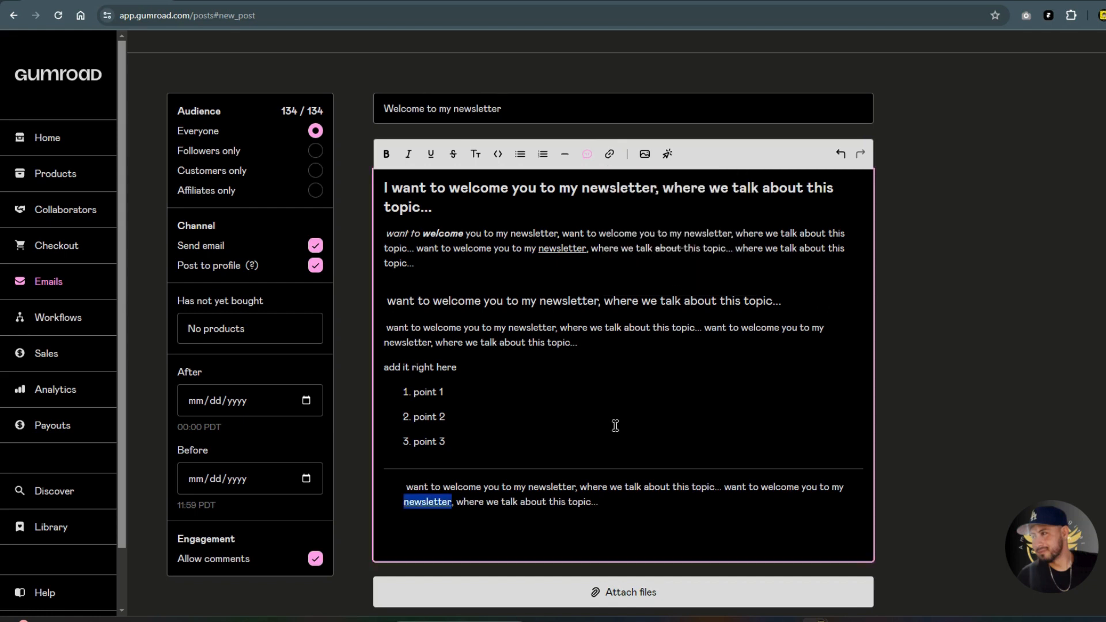
# Step: Insert the image "Airport picture blog image" from Downloads below the quoted text
pyautogui.click(440, 530)
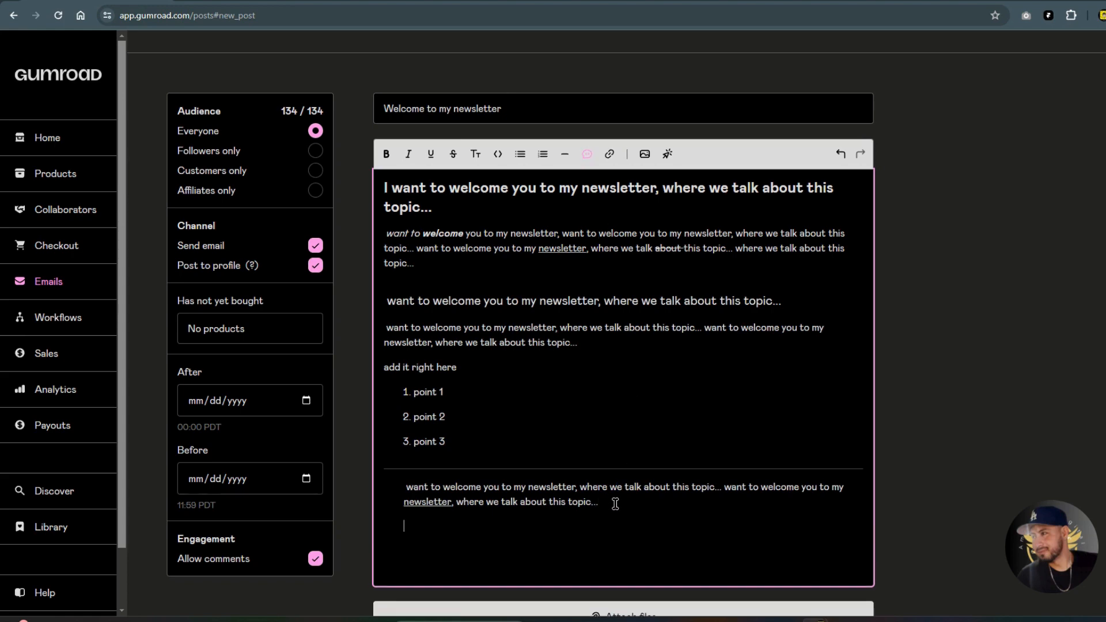
pyautogui.click(644, 155)
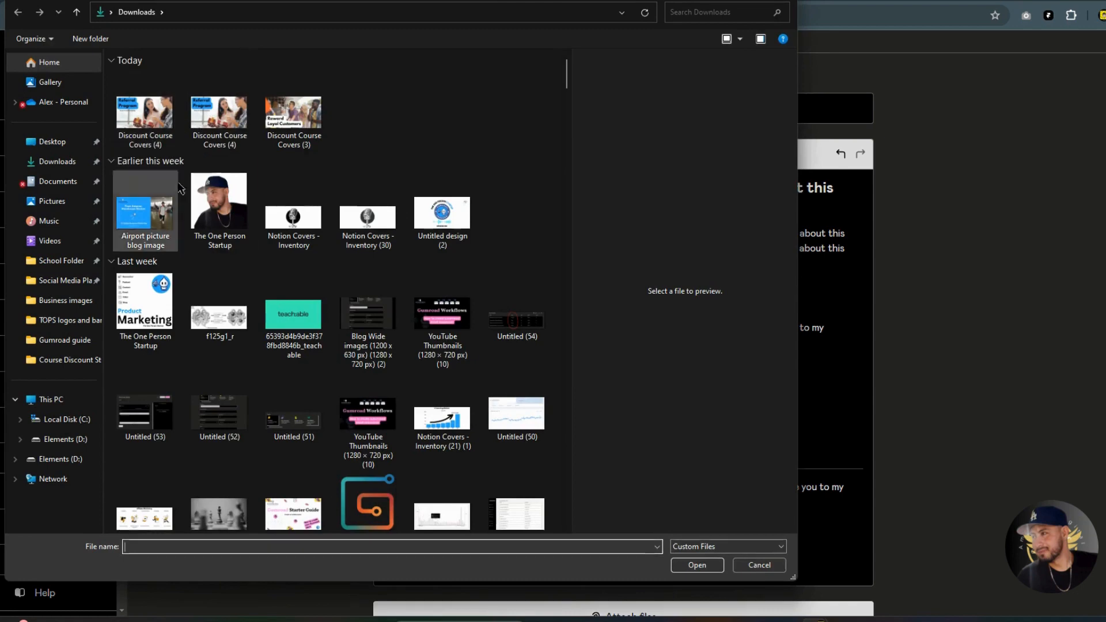
pyautogui.doubleClick(147, 200)
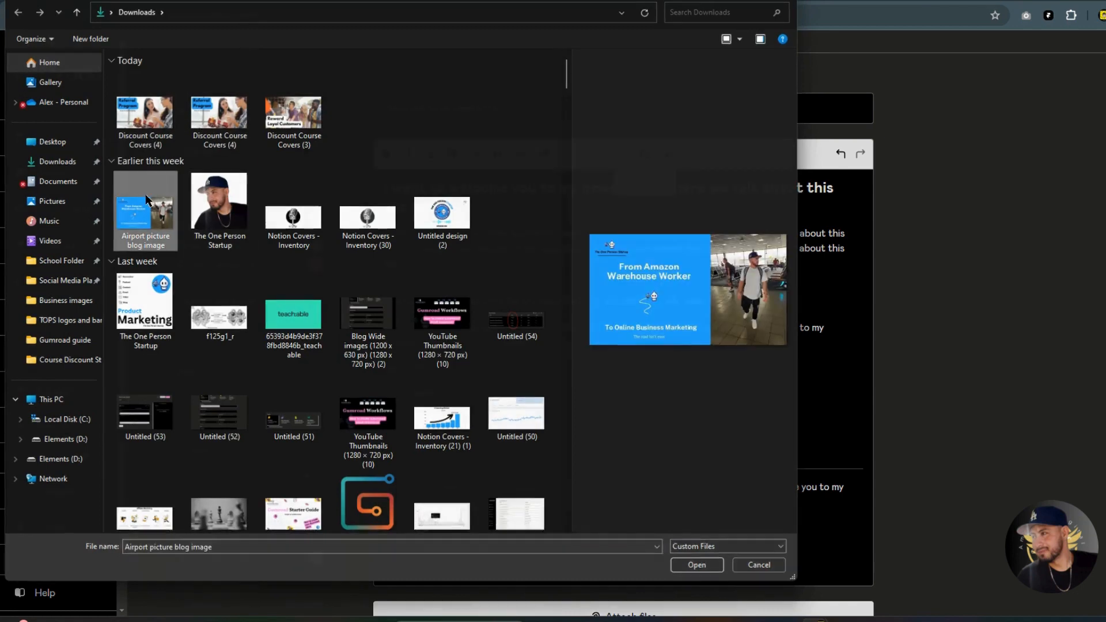
pyautogui.scroll(-3, 590, 507)
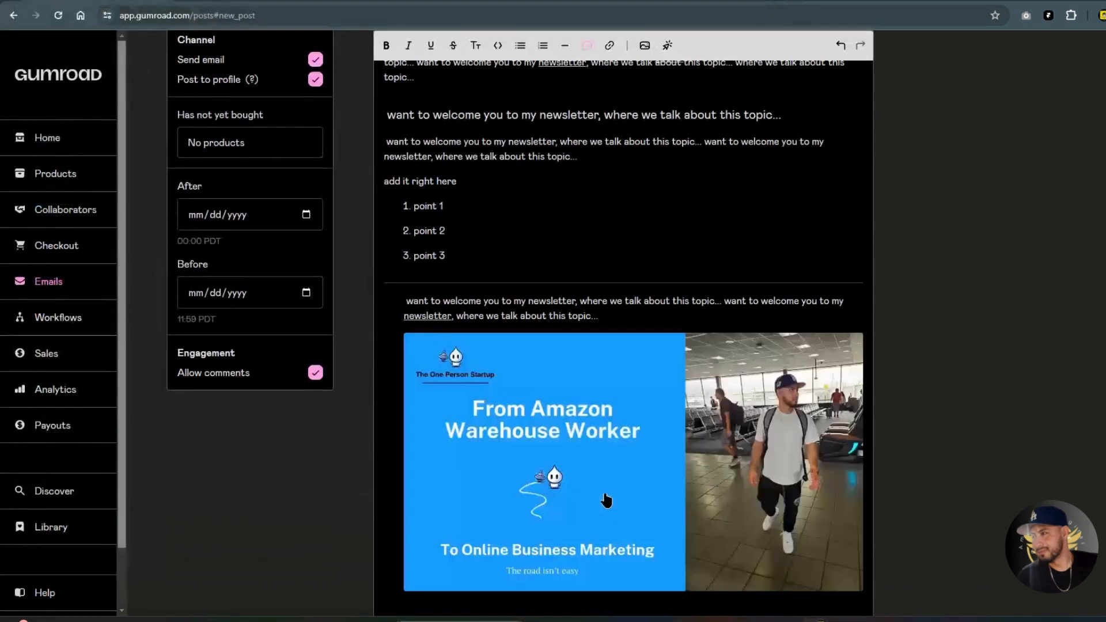
# Step: Select the inserted airport image and add a link to YouTube.com on it
pyautogui.click(595, 495)
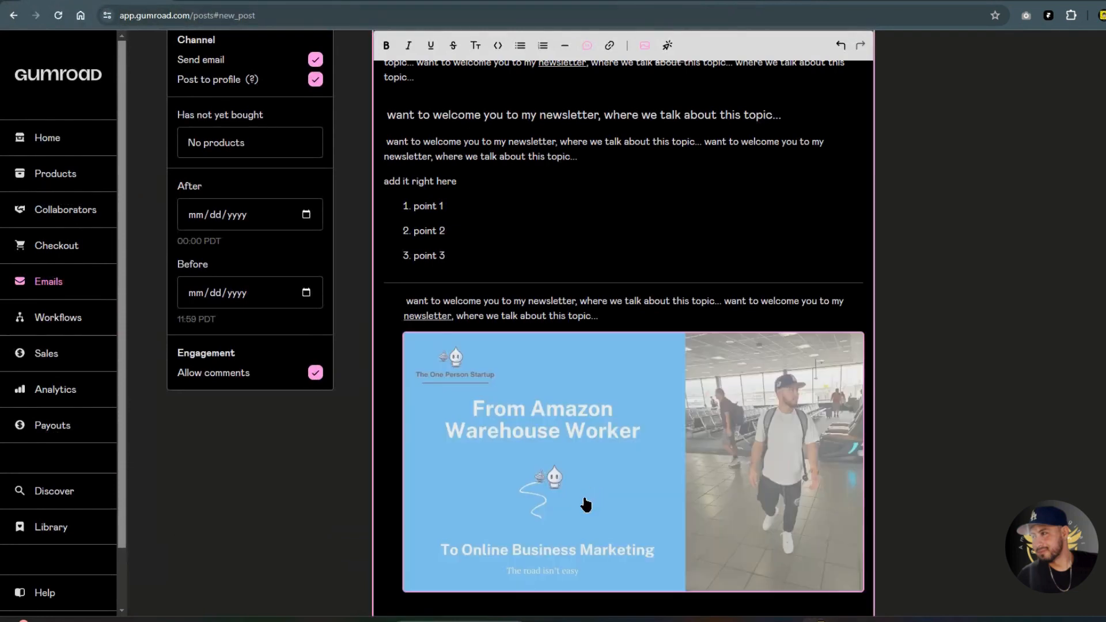
pyautogui.scroll(-2, 585, 507)
pyautogui.click(565, 543)
pyautogui.click(584, 356)
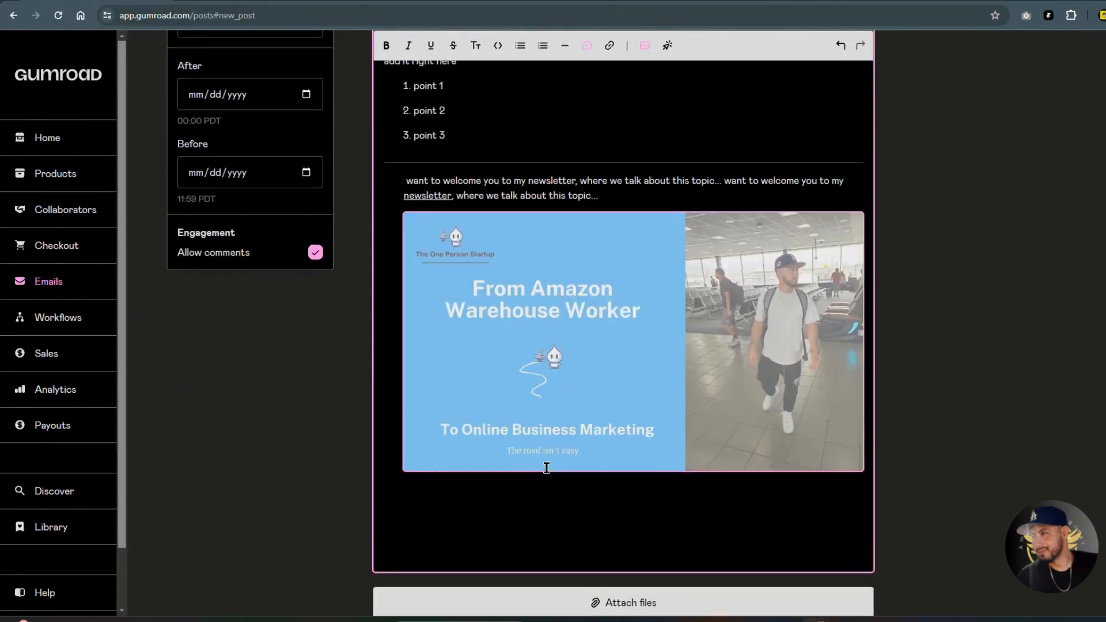
pyautogui.scroll(2, 605, 449)
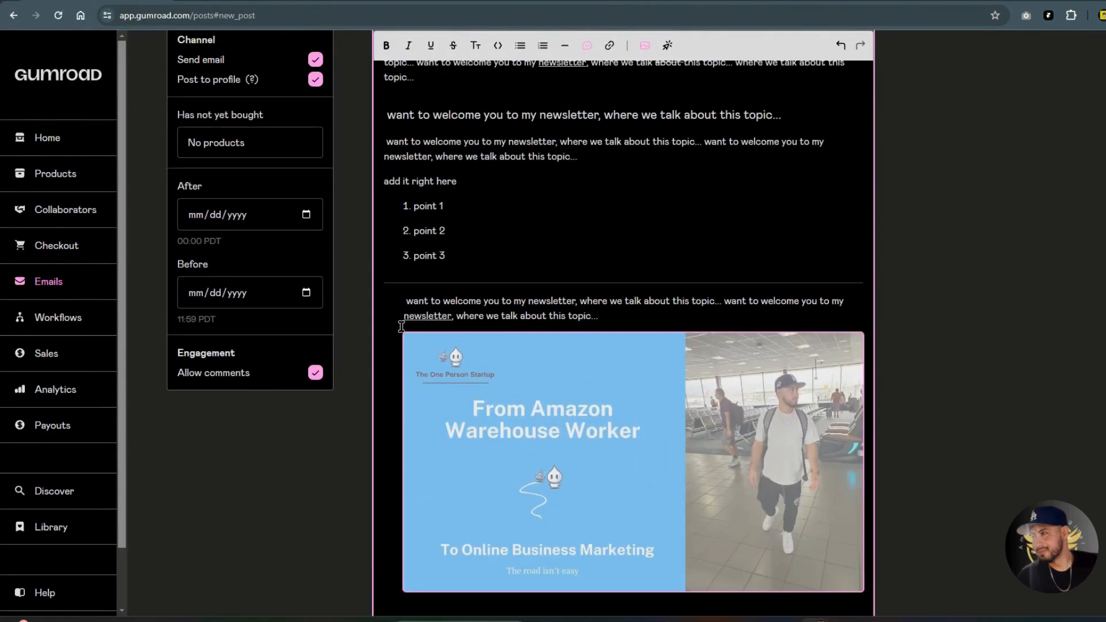
pyautogui.click(611, 47)
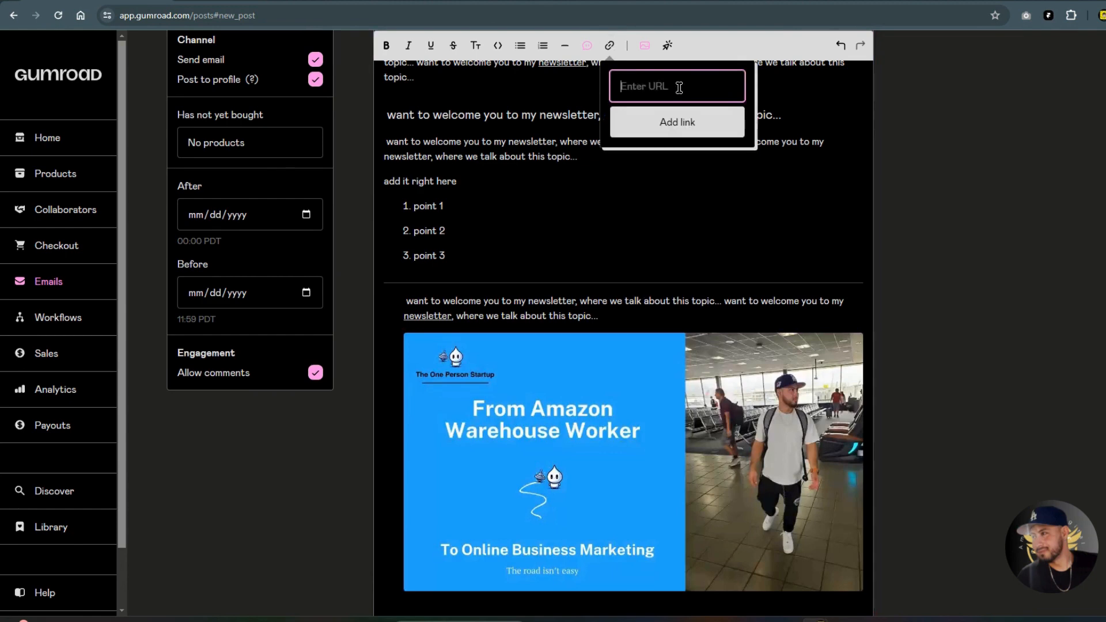
pyautogui.write('YouTube.com')
pyautogui.click(675, 120)
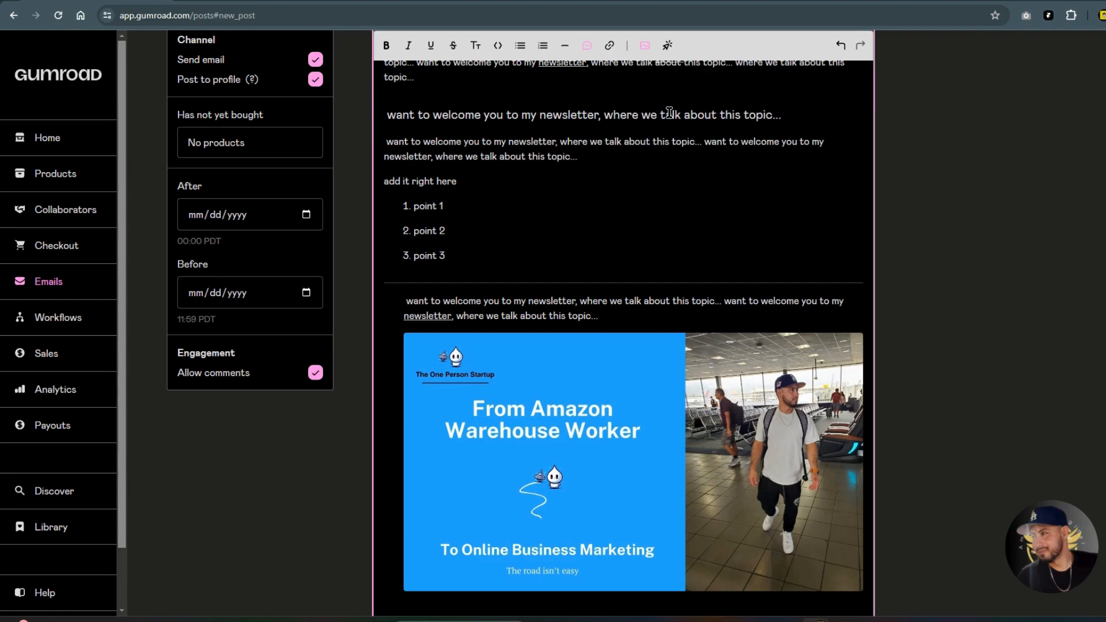
pyautogui.scroll(-1, 506, 444)
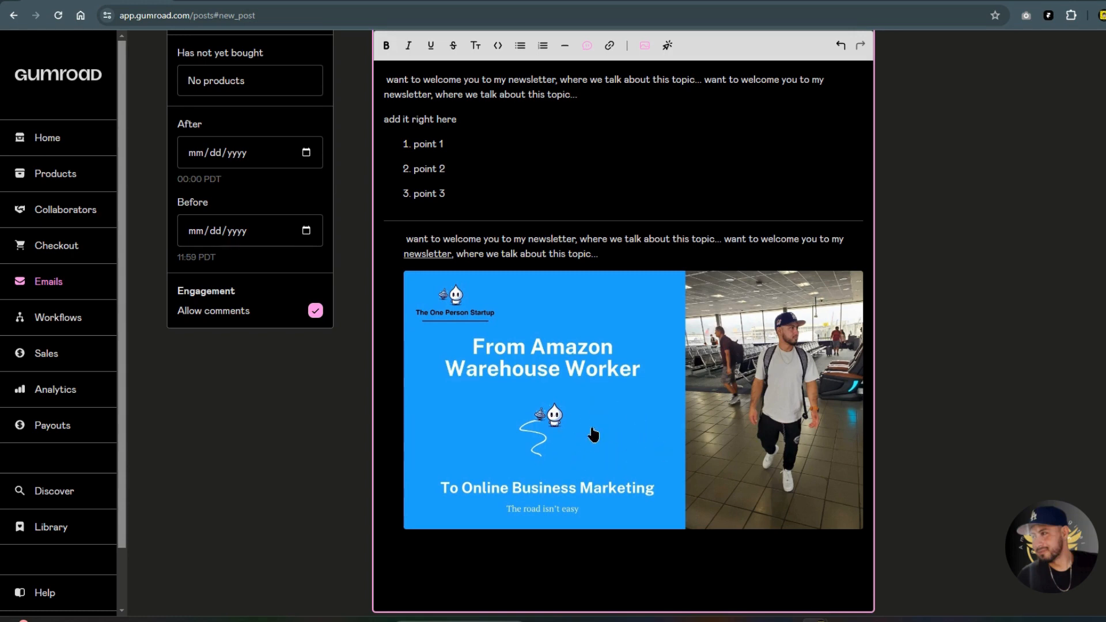
pyautogui.click(651, 428)
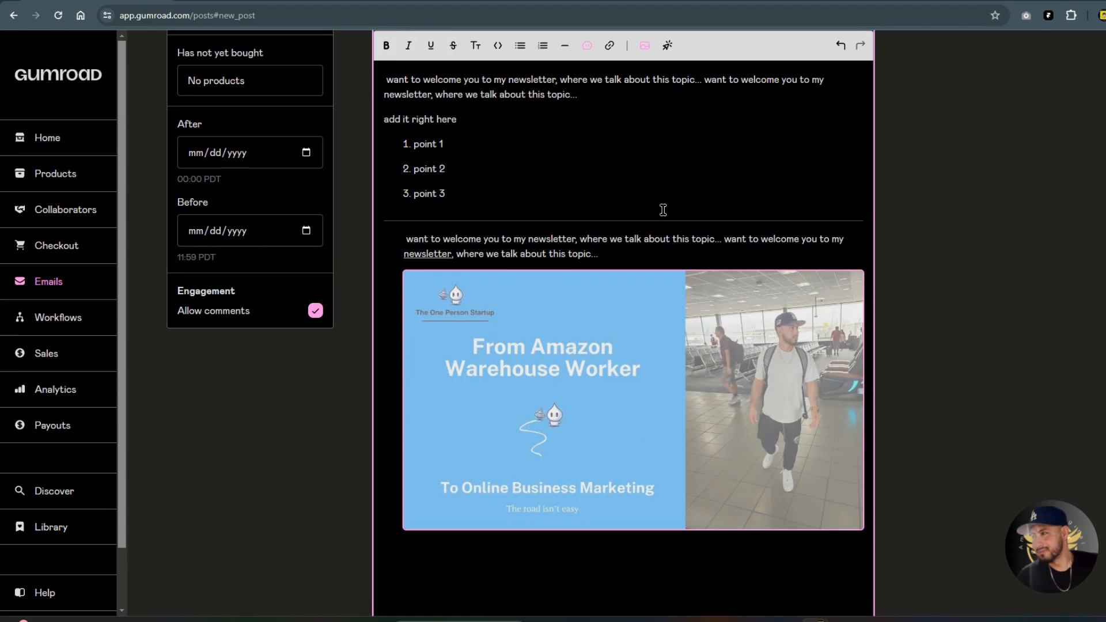
pyautogui.click(654, 231)
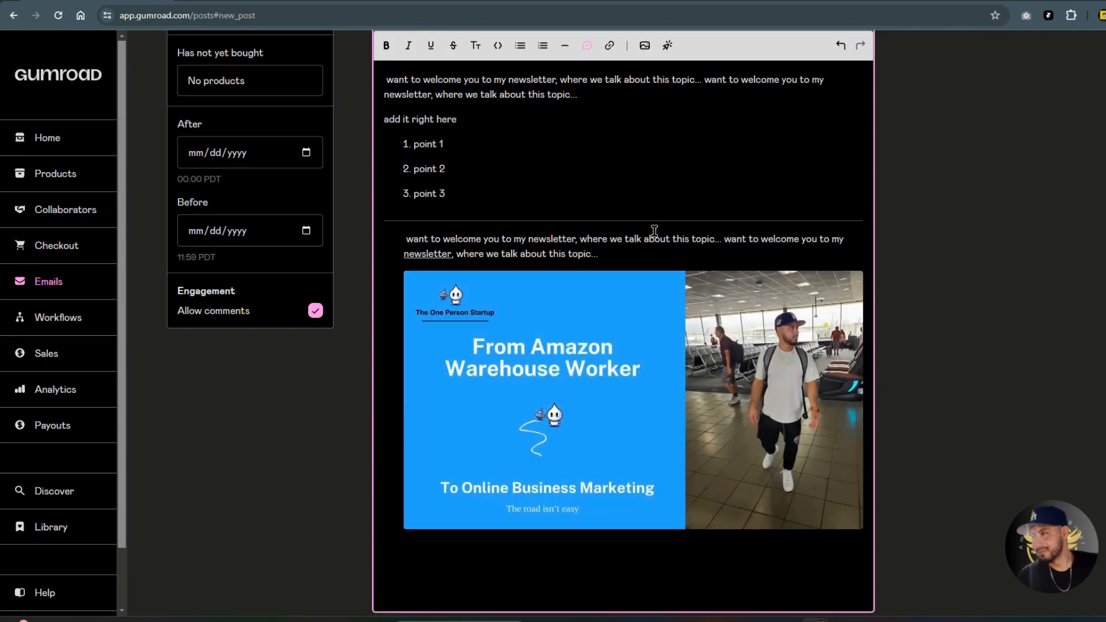
# Step: Insert a button labelled "click to read full article" below the message's first body paragraph, linked to medium.com
pyautogui.scroll(5, 654, 231)
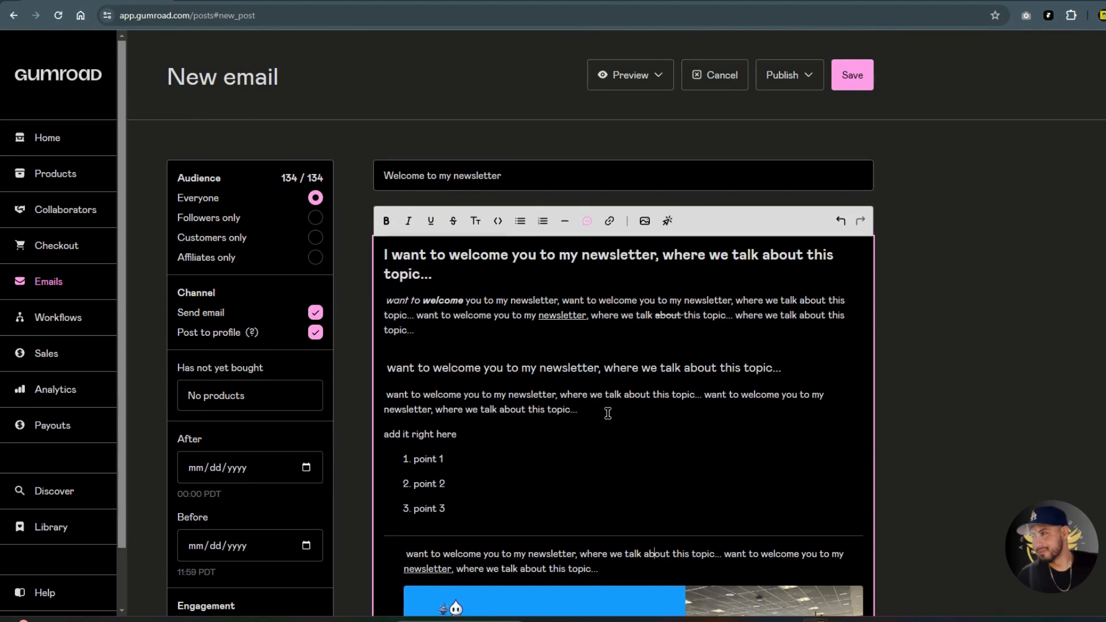
pyautogui.click(549, 334)
pyautogui.press('Return')
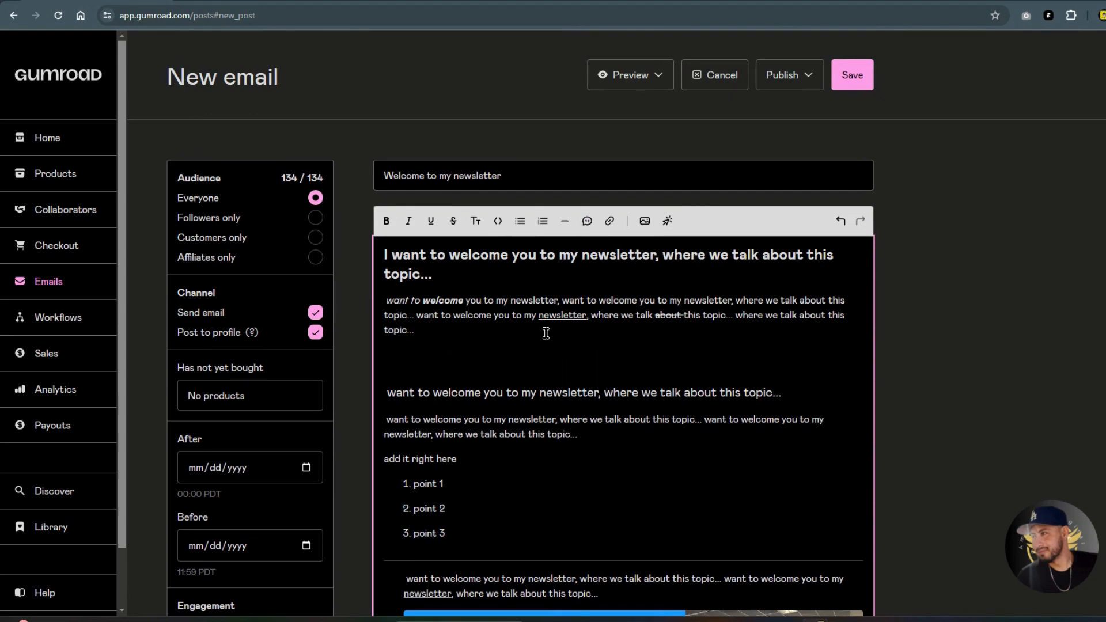
pyautogui.click(668, 222)
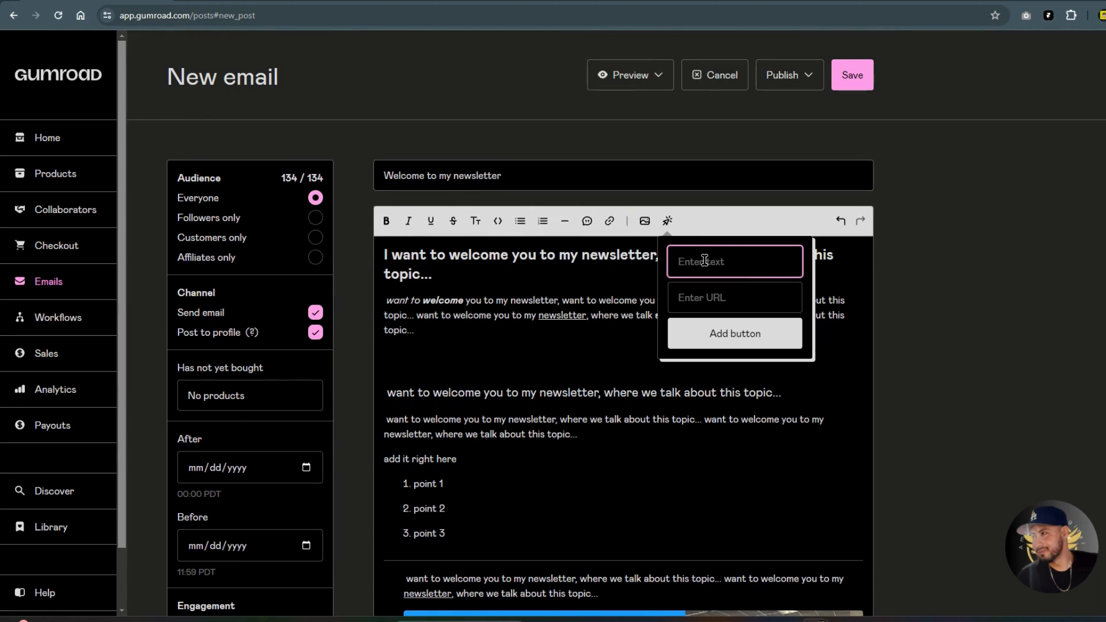
pyautogui.write('click to read full article')
pyautogui.click(709, 291)
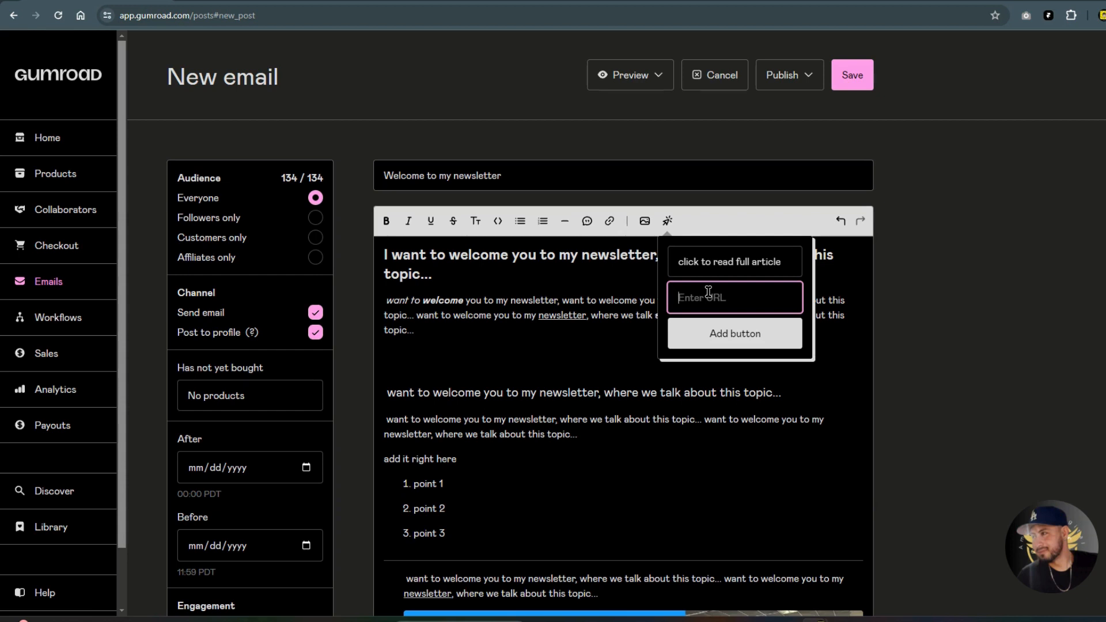
pyautogui.write('medium.com')
pyautogui.click(720, 333)
pyautogui.click(600, 390)
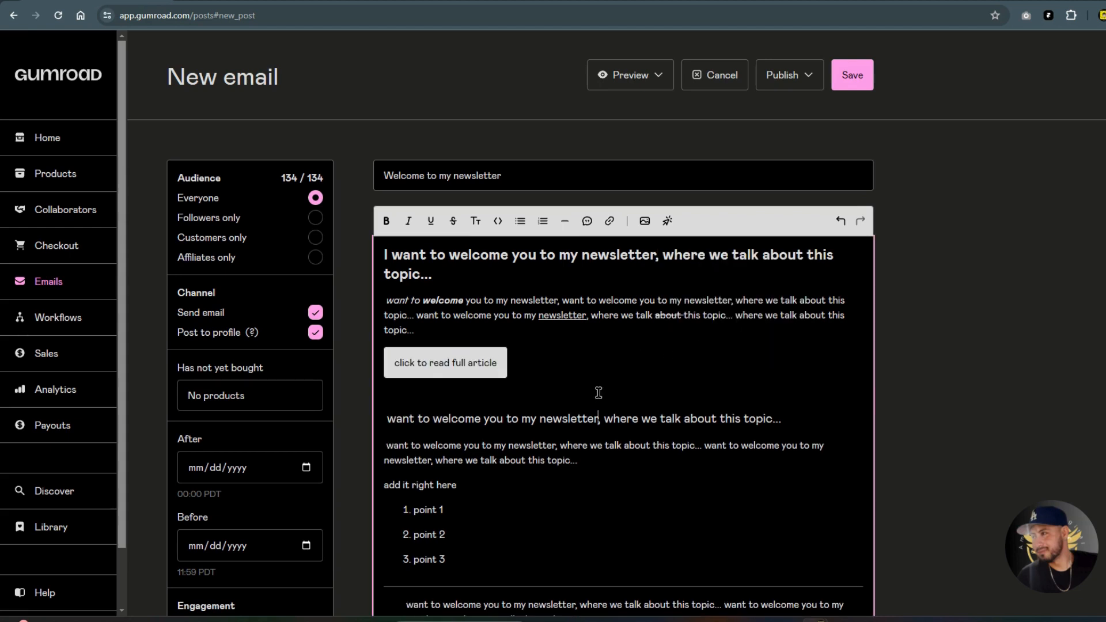
pyautogui.scroll(-3, 528, 403)
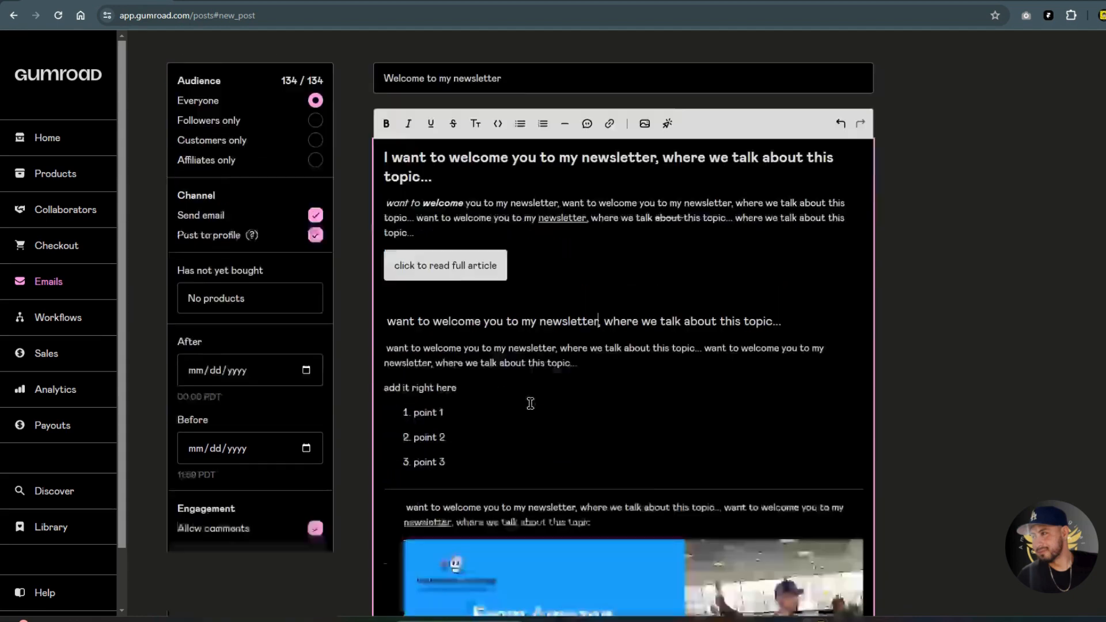
pyautogui.scroll(-3, 539, 412)
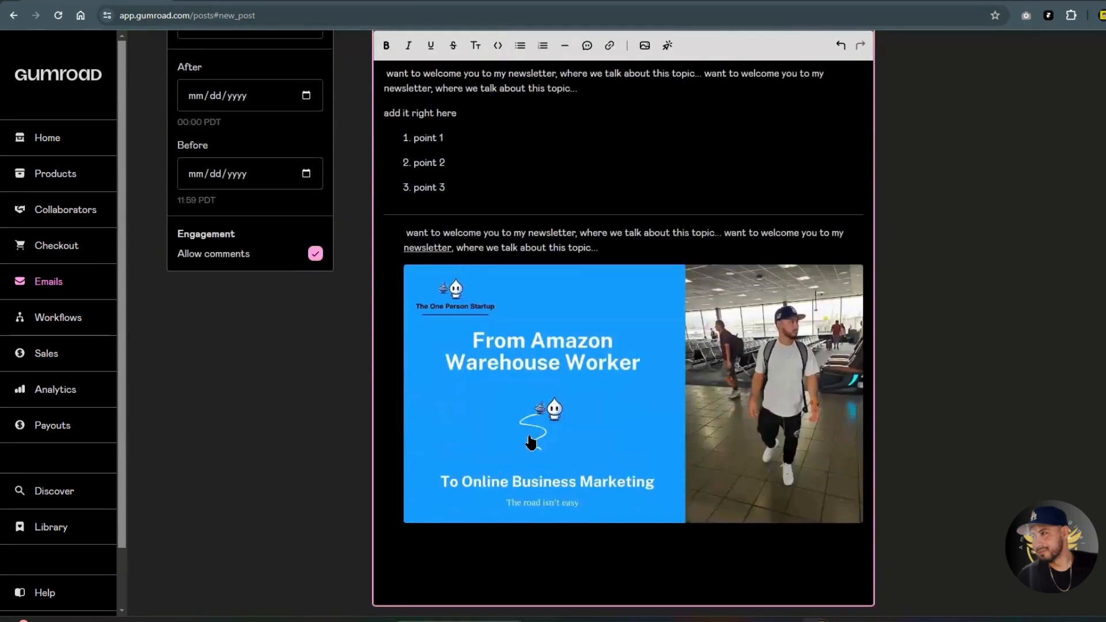
# Step: Review the composed email from its title and article button down to the airport image at the end
pyautogui.scroll(5, 529, 444)
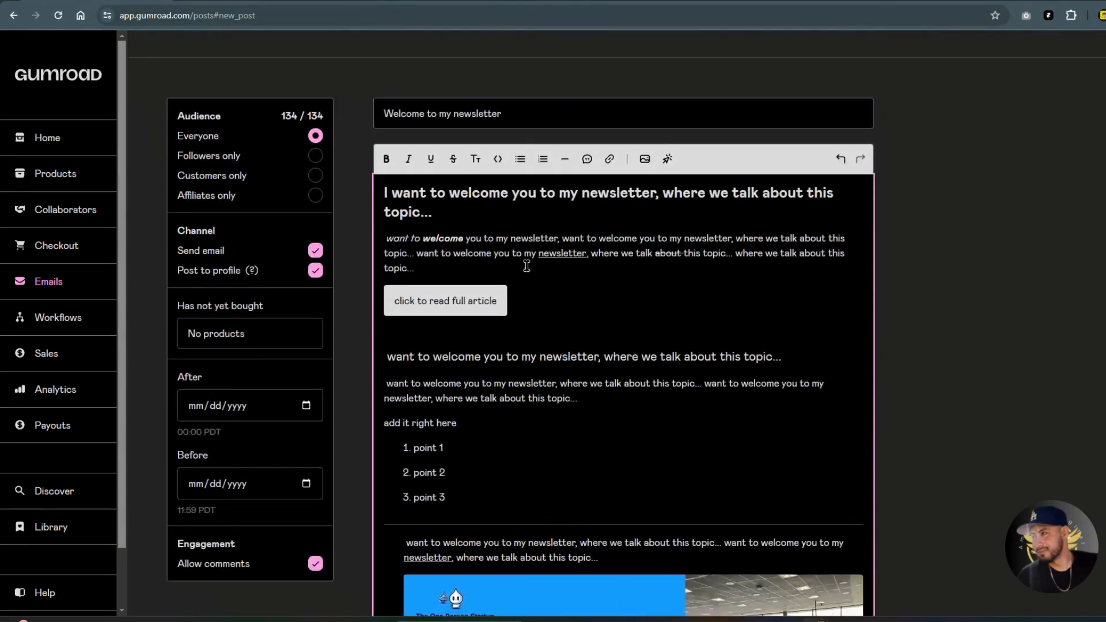
pyautogui.scroll(1, 561, 323)
pyautogui.scroll(-1, 559, 346)
pyautogui.click(385, 108)
pyautogui.scroll(1, 407, 173)
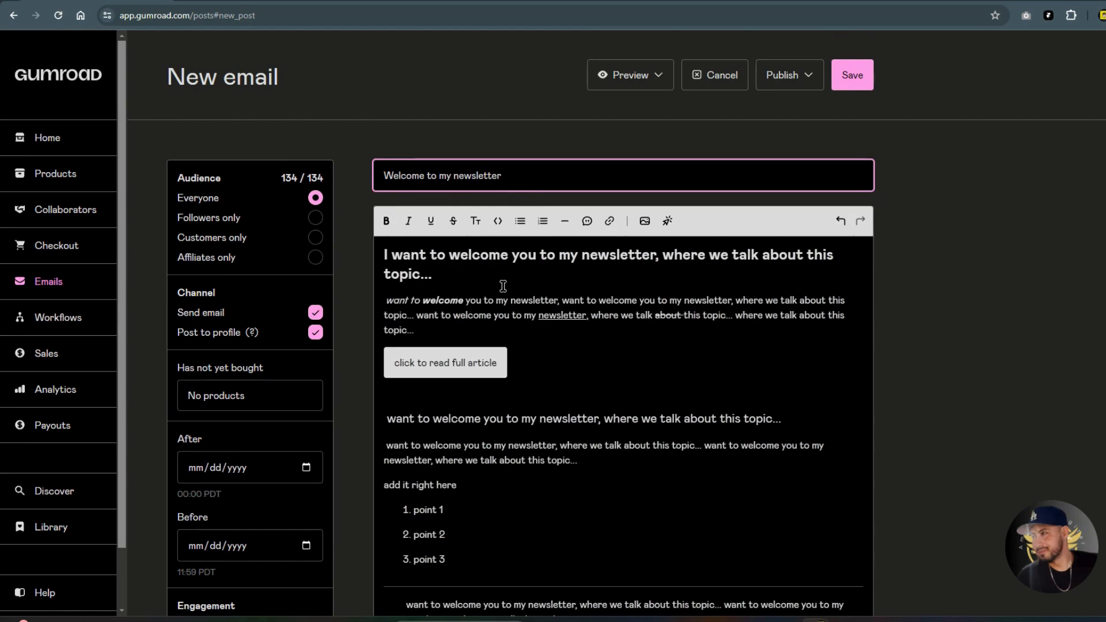
pyautogui.scroll(-2, 502, 303)
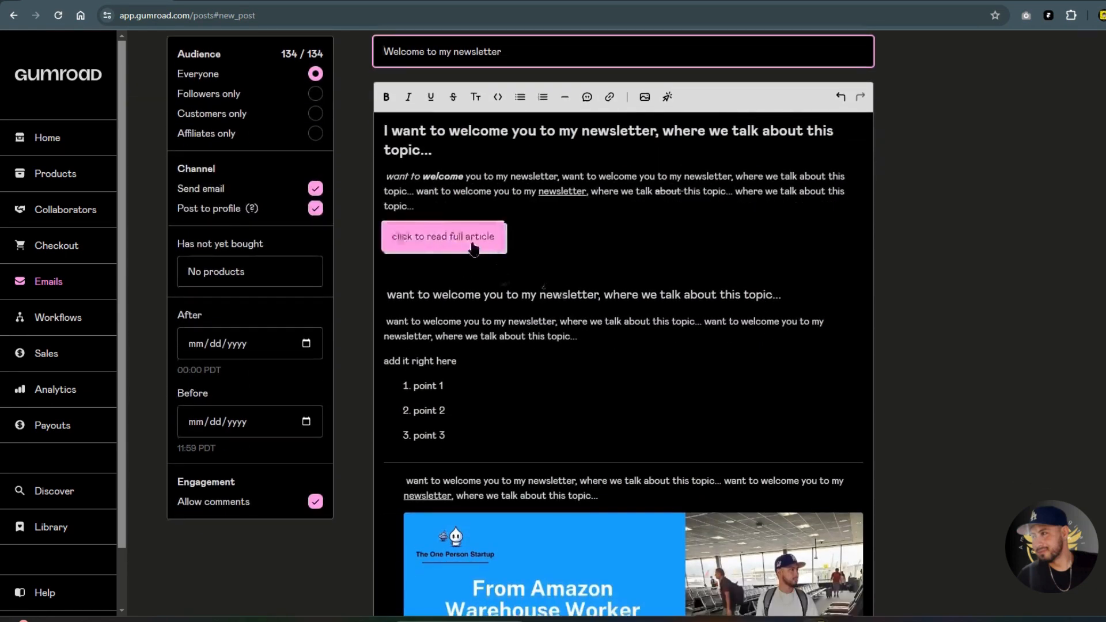
pyautogui.scroll(-2, 511, 360)
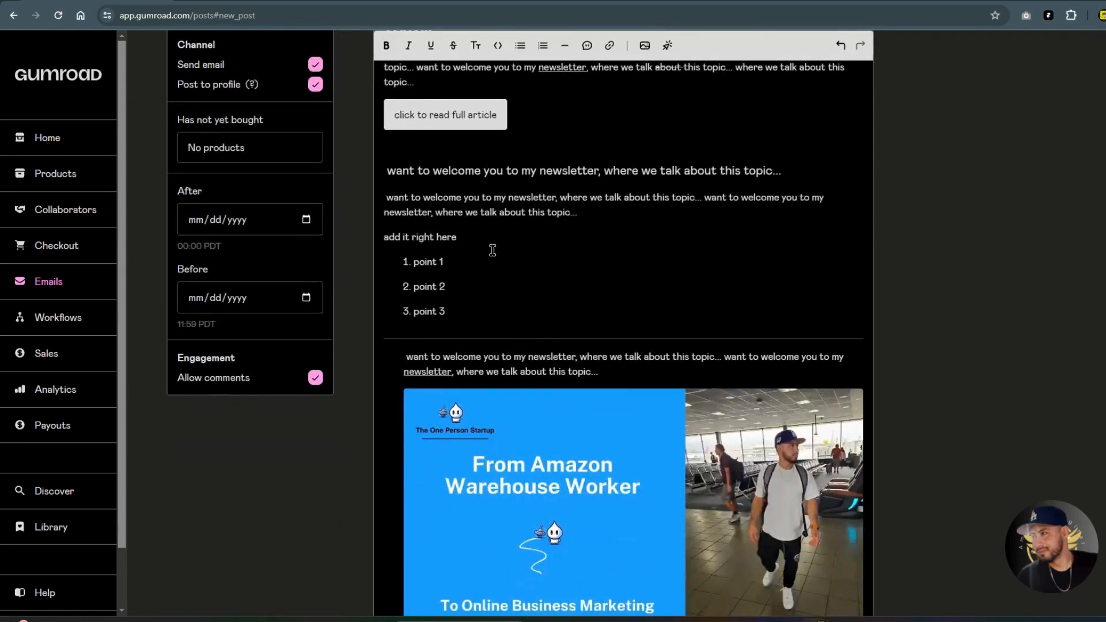
pyautogui.scroll(-3, 438, 375)
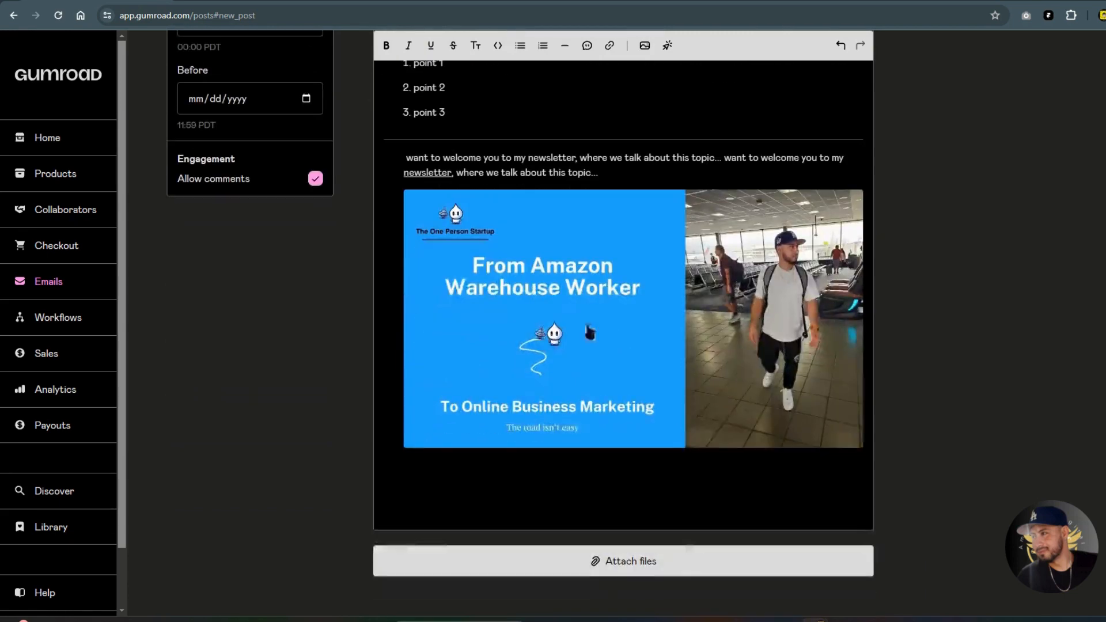
# Step: Paste "want to welcome you to my newsletter, where we talk about this topic..." seven times as a paragraph below the airport image
pyautogui.click(548, 485)
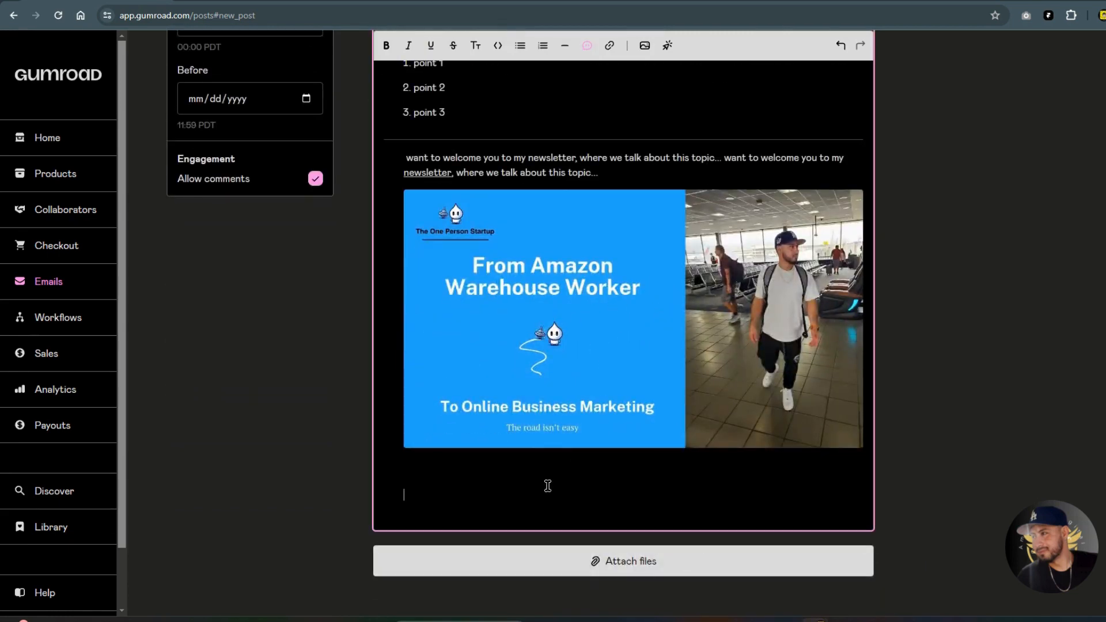
pyautogui.hotkey('ctrl', 'v')
pyautogui.hotkey('ctrl', 'v')
pyautogui.hotkey('ctrl', 'v')
pyautogui.hotkey('ctrl', 'v')
pyautogui.hotkey('ctrl', 'v')
pyautogui.hotkey('ctrl', 'v')
pyautogui.hotkey('ctrl', 'v')
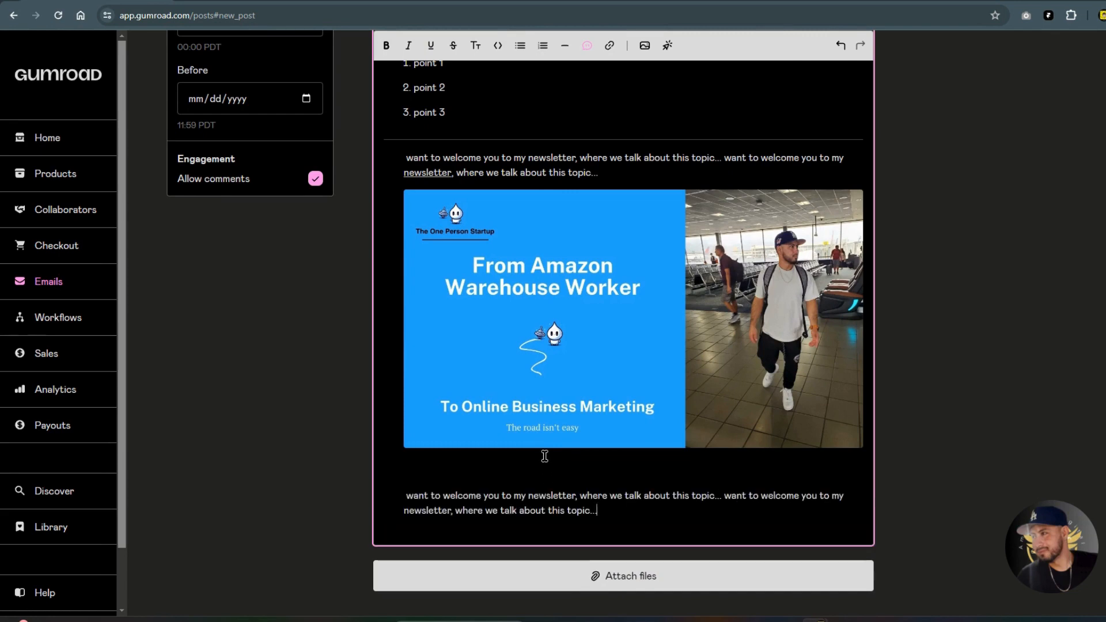
pyautogui.scroll(-1, 545, 462)
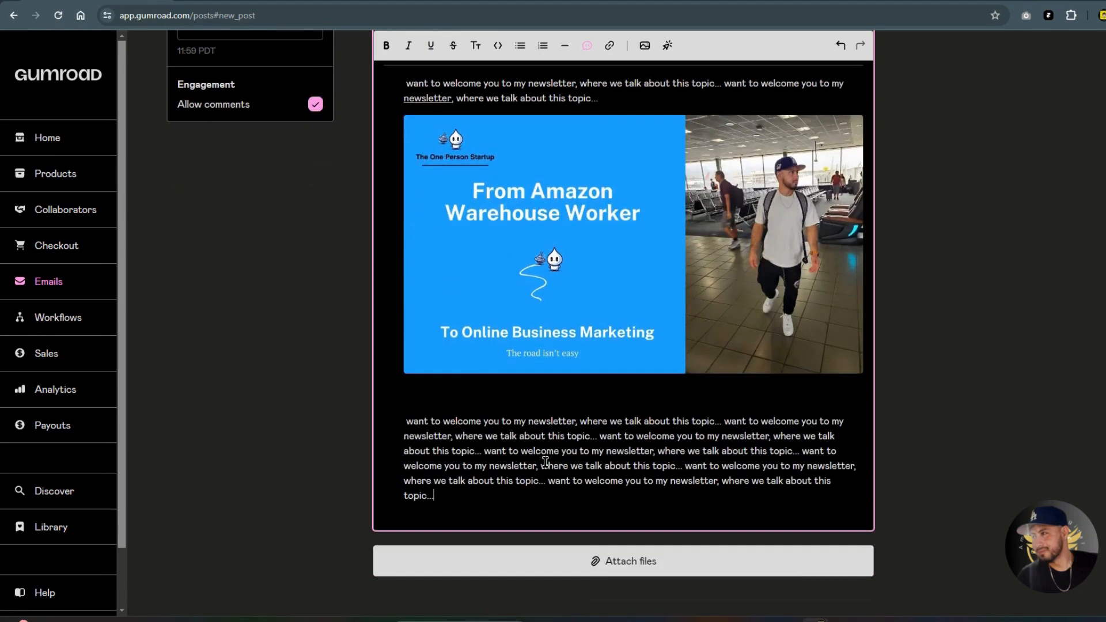
# Step: Attach the file "Airport picture blog image" from Downloads to the email
pyautogui.scroll(3, 550, 458)
pyautogui.scroll(-3, 558, 448)
pyautogui.scroll(-1, 558, 447)
pyautogui.click(645, 559)
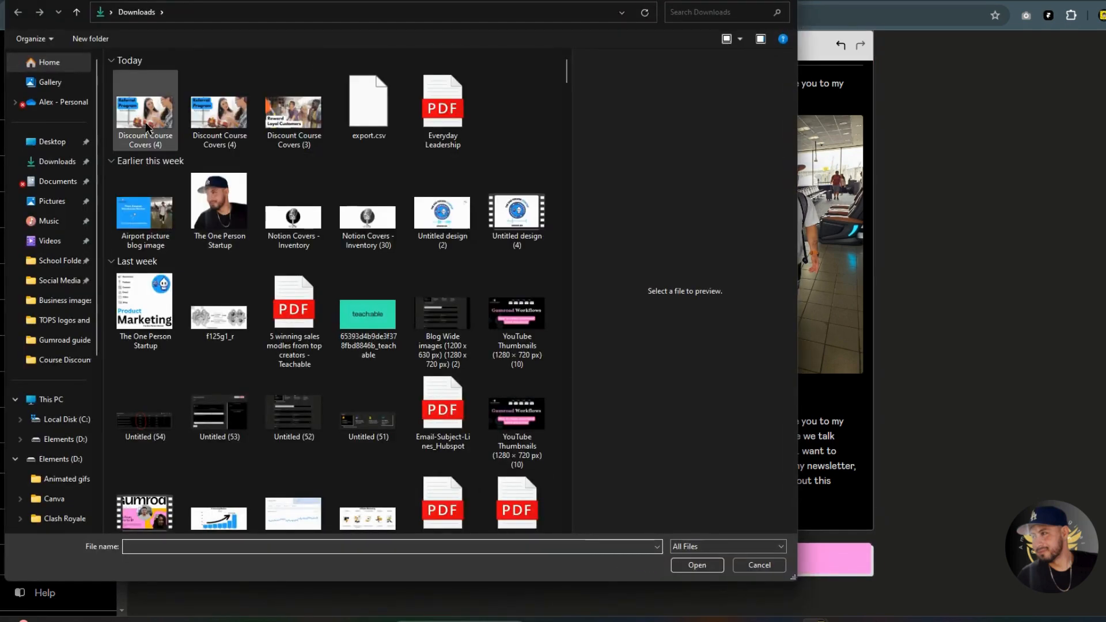
pyautogui.click(144, 225)
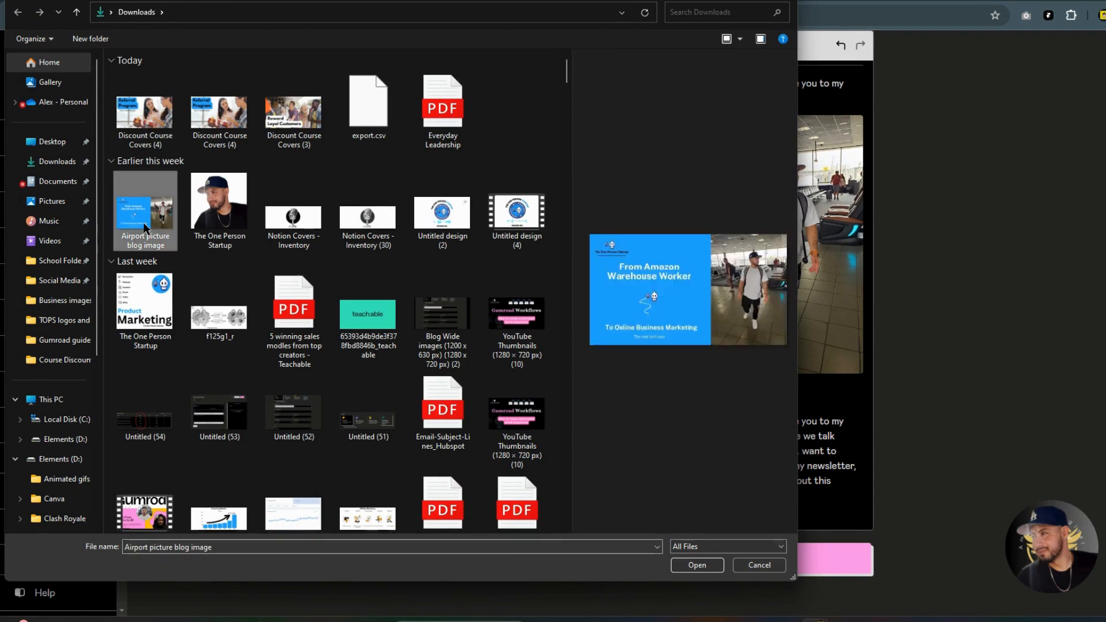
pyautogui.doubleClick(143, 222)
pyautogui.scroll(-1, 634, 495)
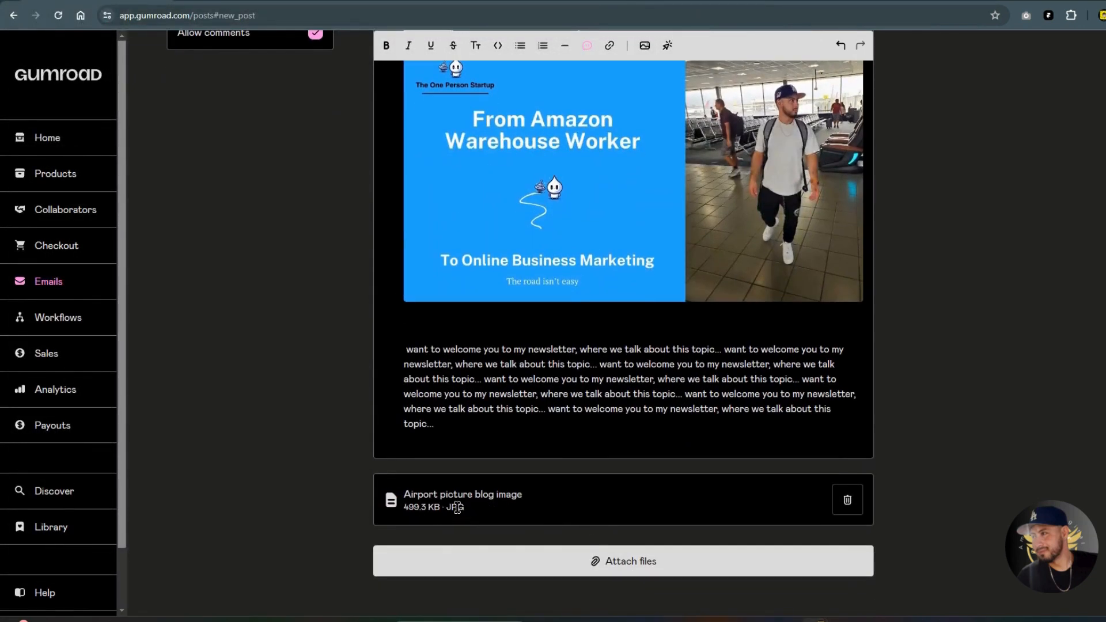
# Step: Restrict the email's audience to affiliates only
pyautogui.scroll(2, 622, 386)
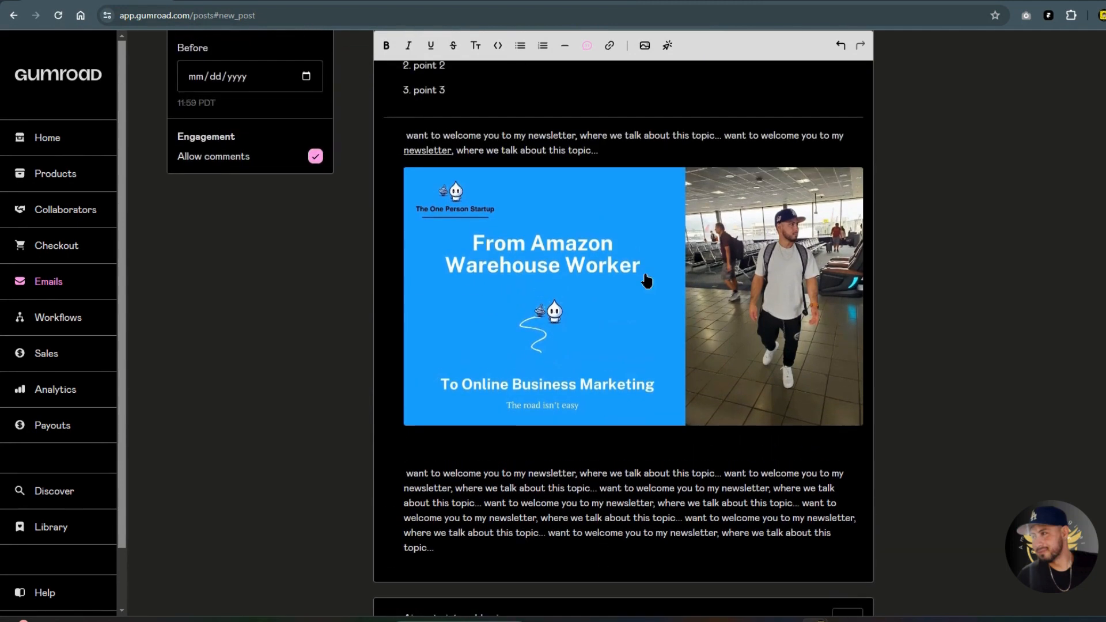
pyautogui.scroll(-2, 570, 472)
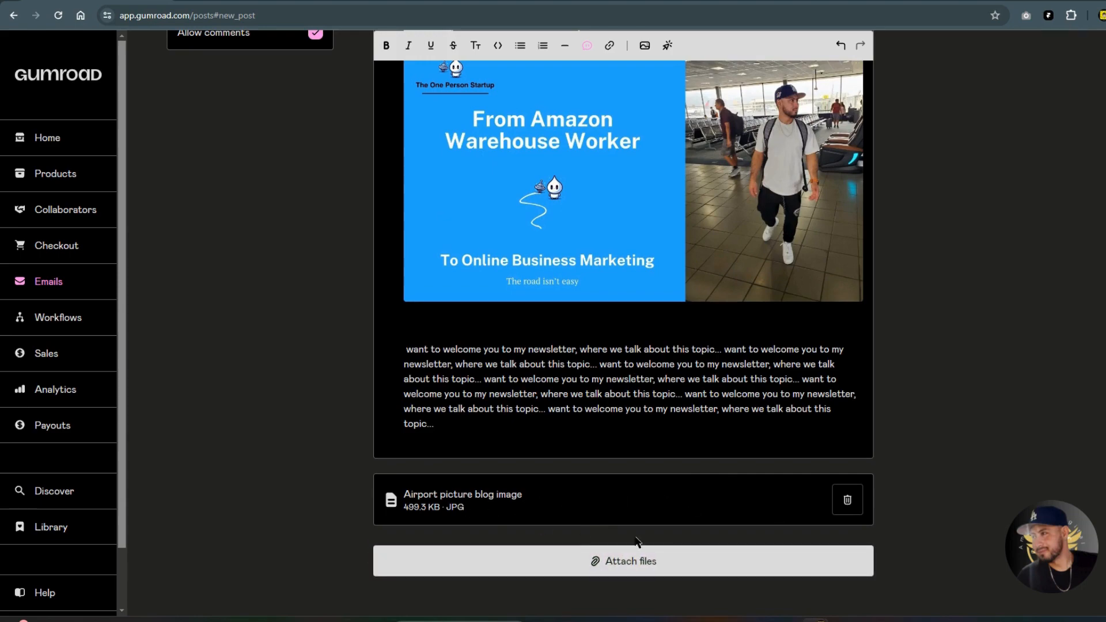
pyautogui.scroll(1, 545, 530)
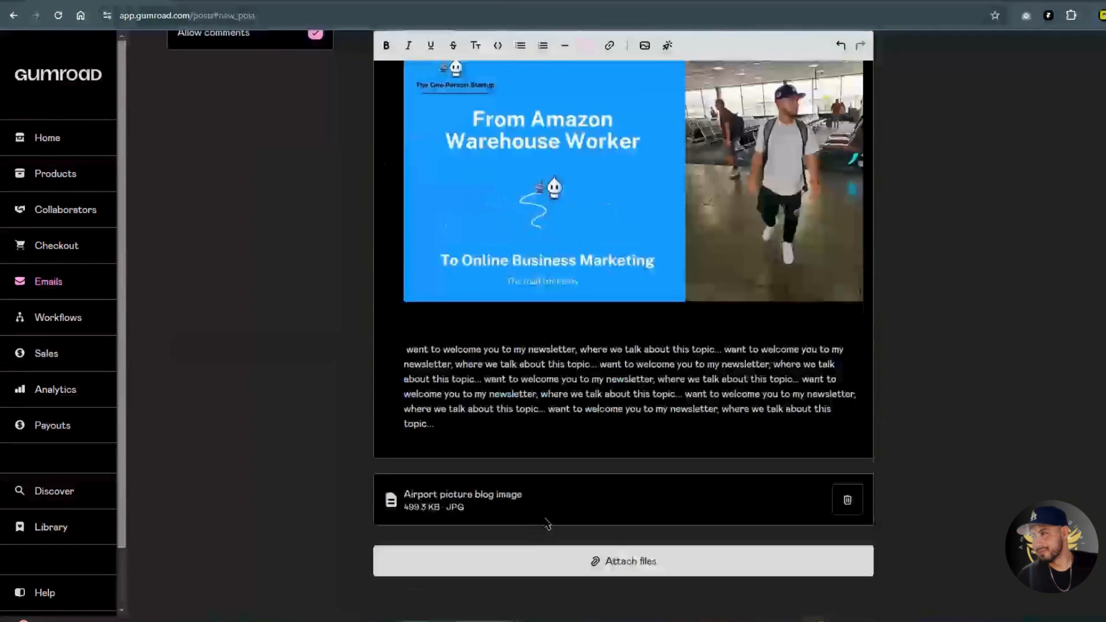
pyautogui.scroll(1, 547, 526)
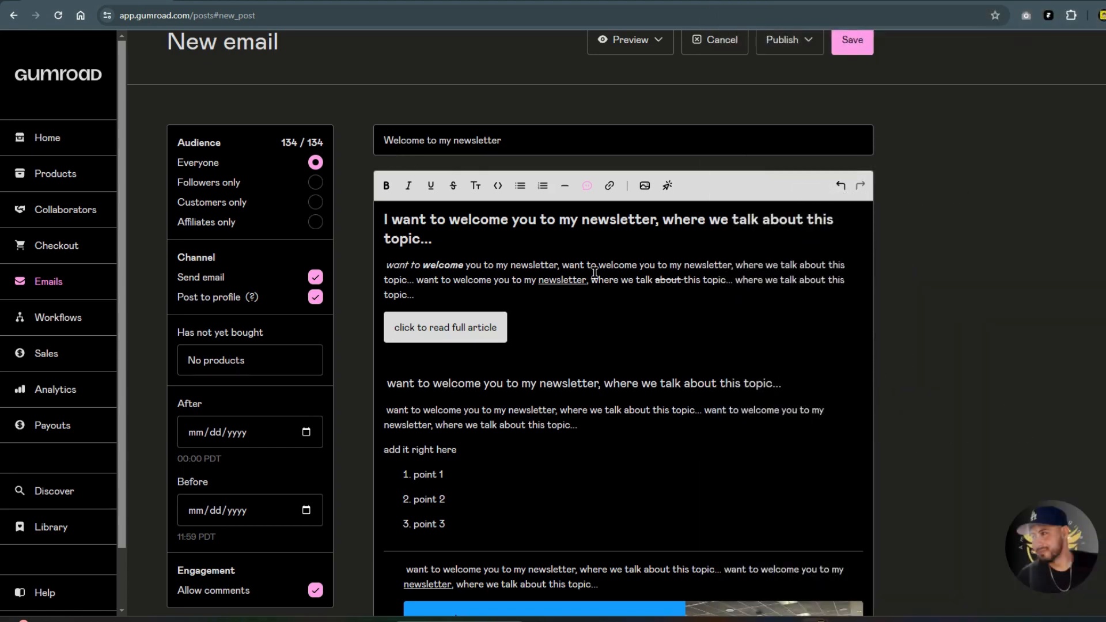
pyautogui.click(316, 223)
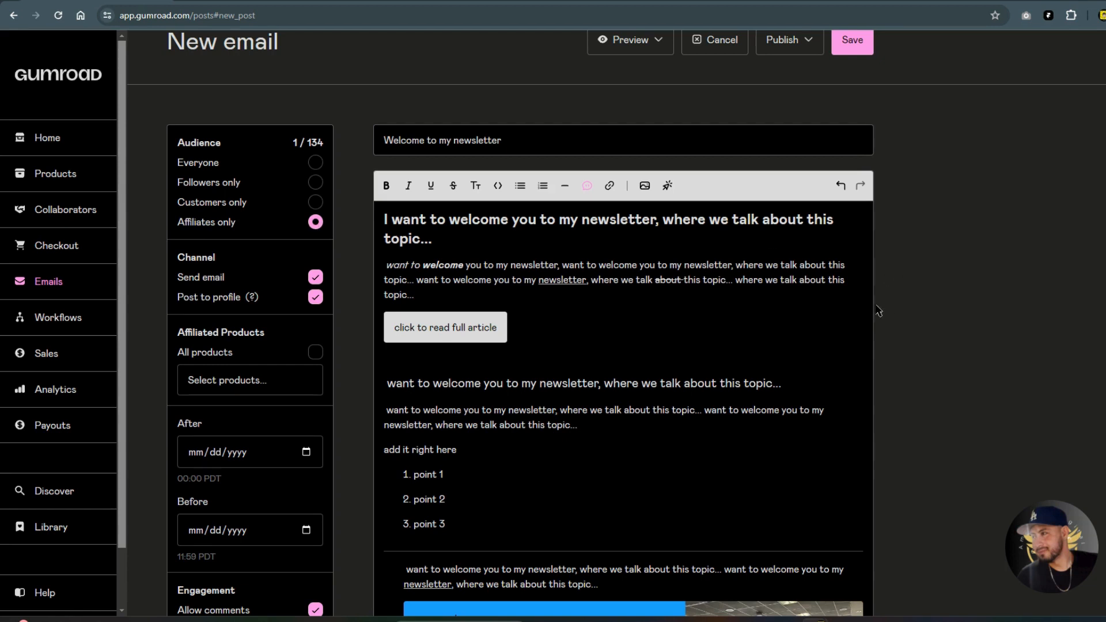
# Step: Look over the options for publishing the email immediately or scheduling it, and close them without publishing
pyautogui.scroll(1, 825, 260)
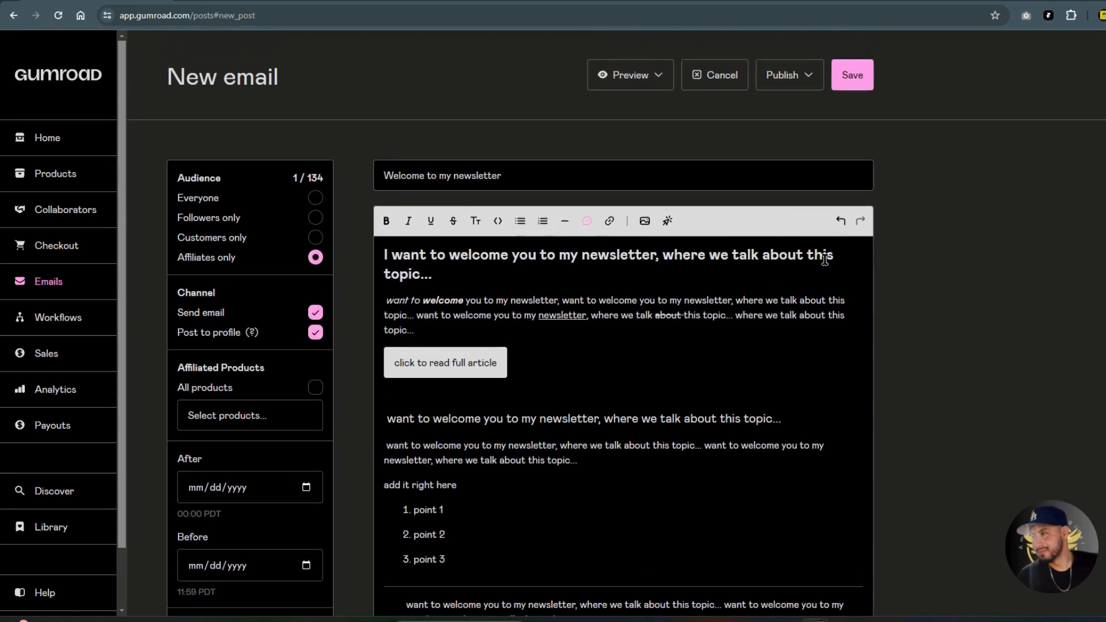
pyautogui.click(809, 84)
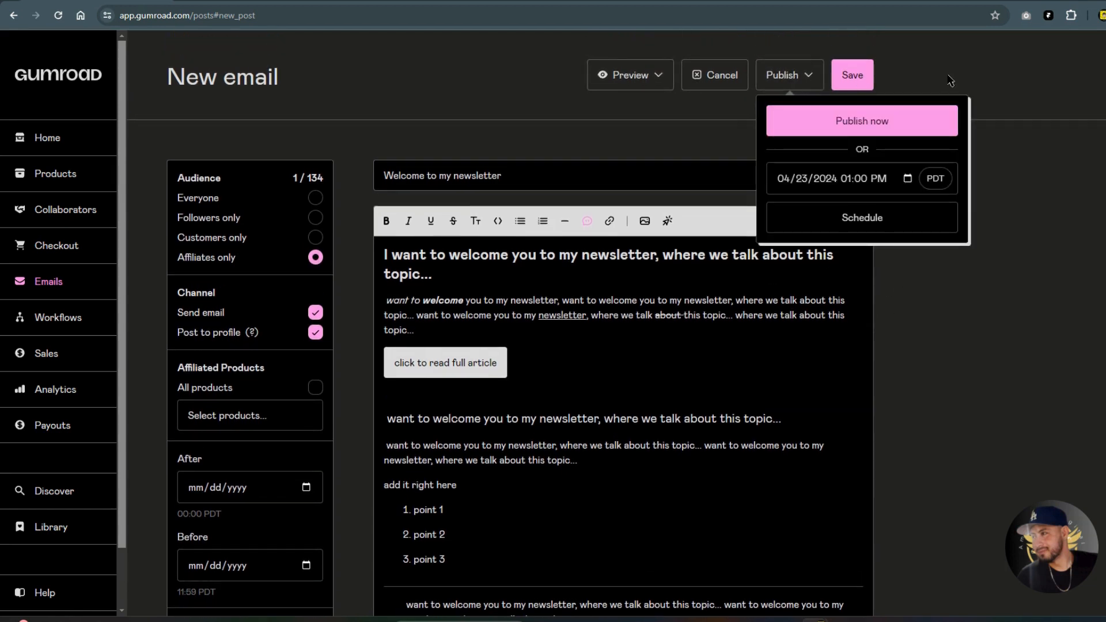
pyautogui.click(809, 84)
# Step: Preview the email as a post and look through the page, including its comments and related posts
pyautogui.click(630, 74)
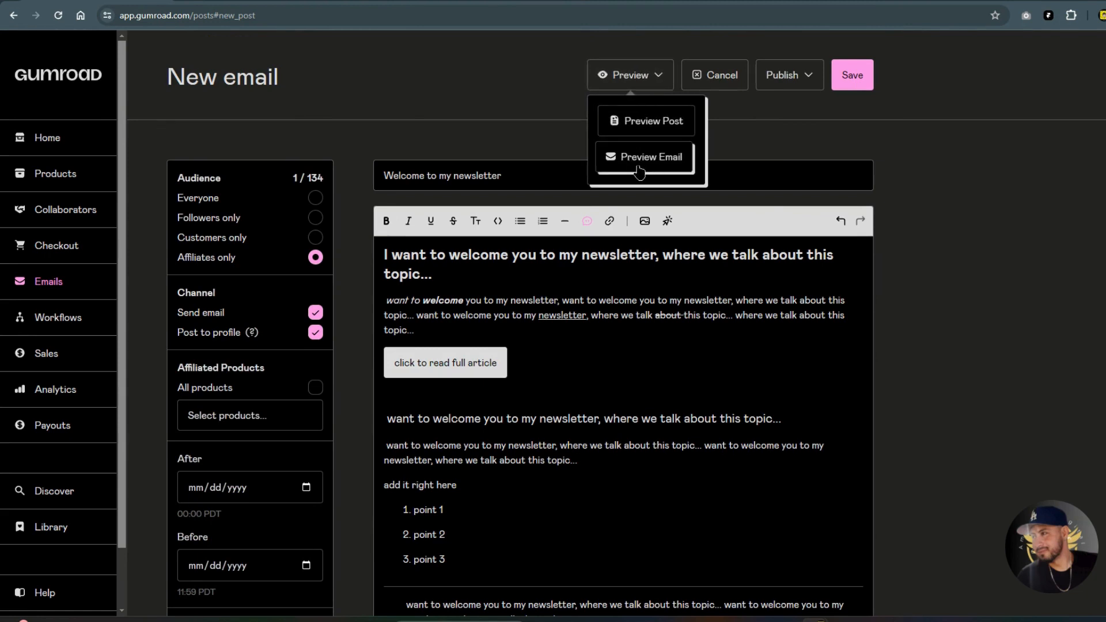
pyautogui.click(658, 132)
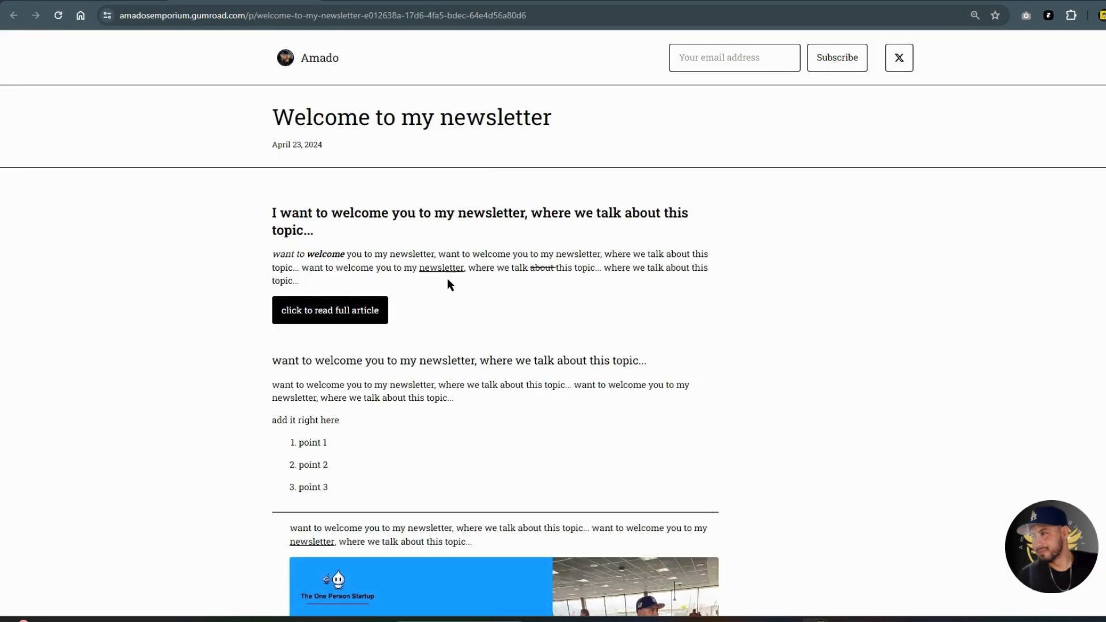
pyautogui.scroll(-10, 448, 280)
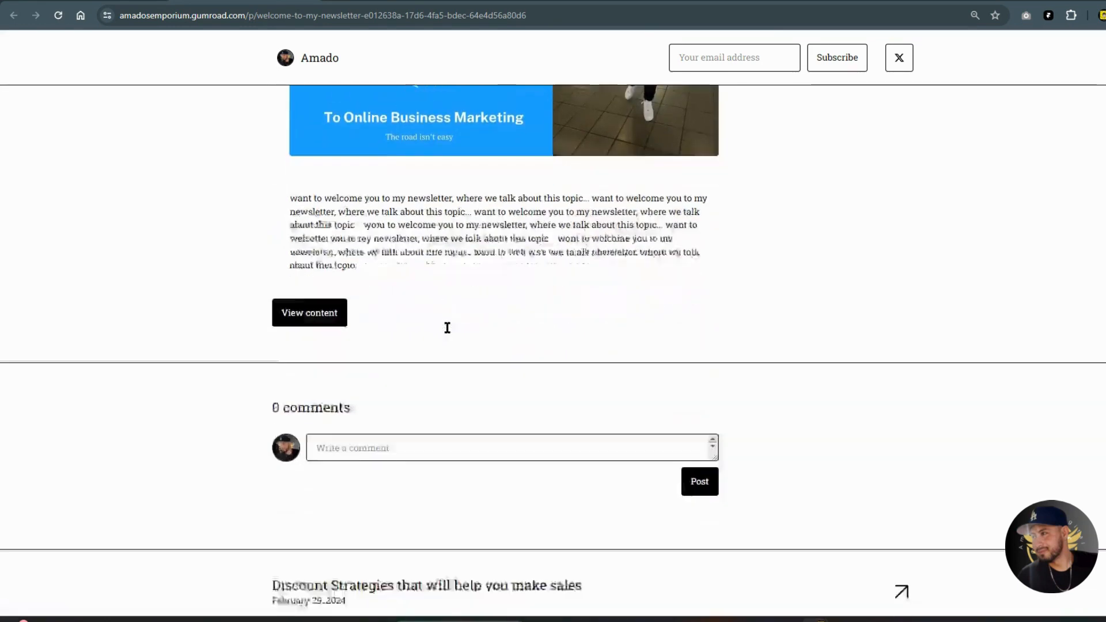
pyautogui.scroll(-2, 628, 423)
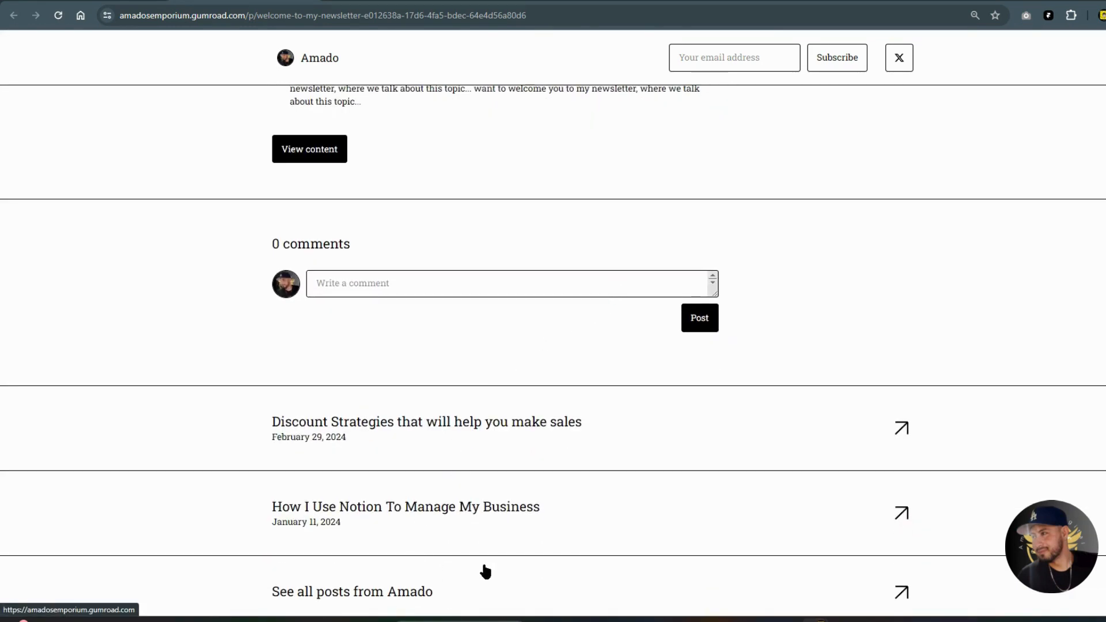
pyautogui.scroll(7, 486, 571)
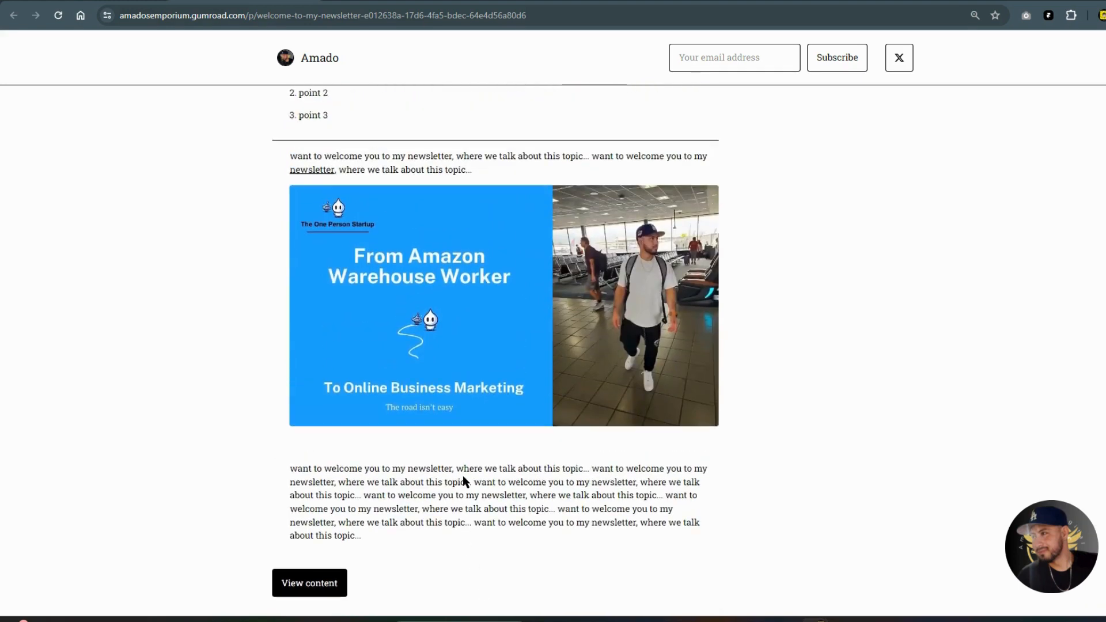
pyautogui.scroll(5, 463, 479)
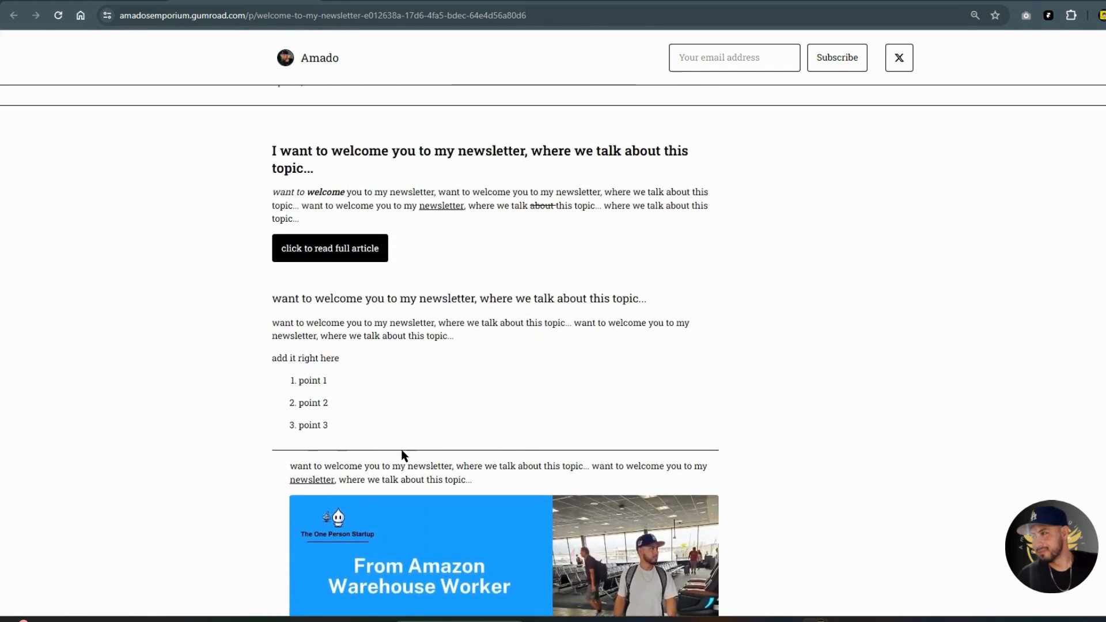
# Step: Test the "click to read full article" button in the post preview and return to the preview
pyautogui.scroll(1, 402, 455)
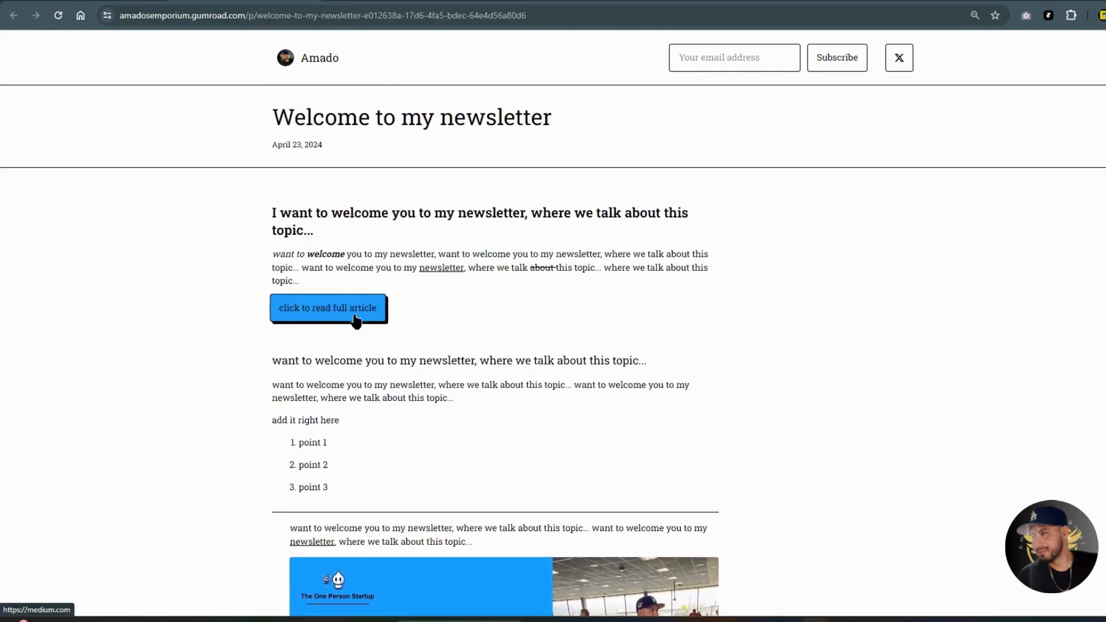
pyautogui.click(349, 315)
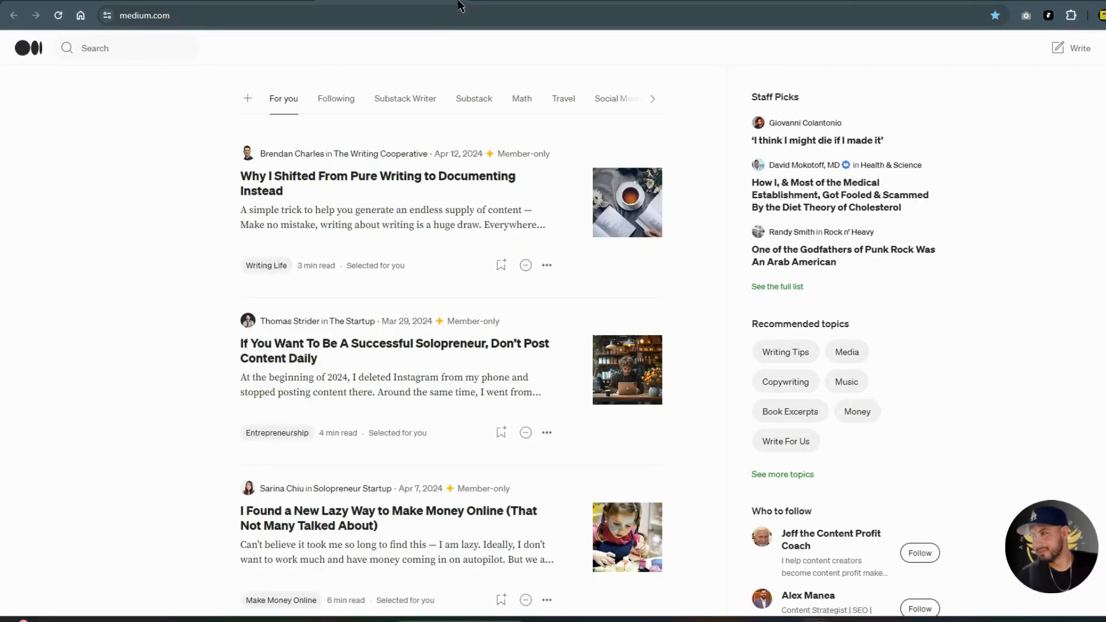
pyautogui.hotkey('alt', 'Left')
# Step: Open the post's attached content, download "Airport picture blog image", and go back to the post preview
pyautogui.scroll(-7, 438, 489)
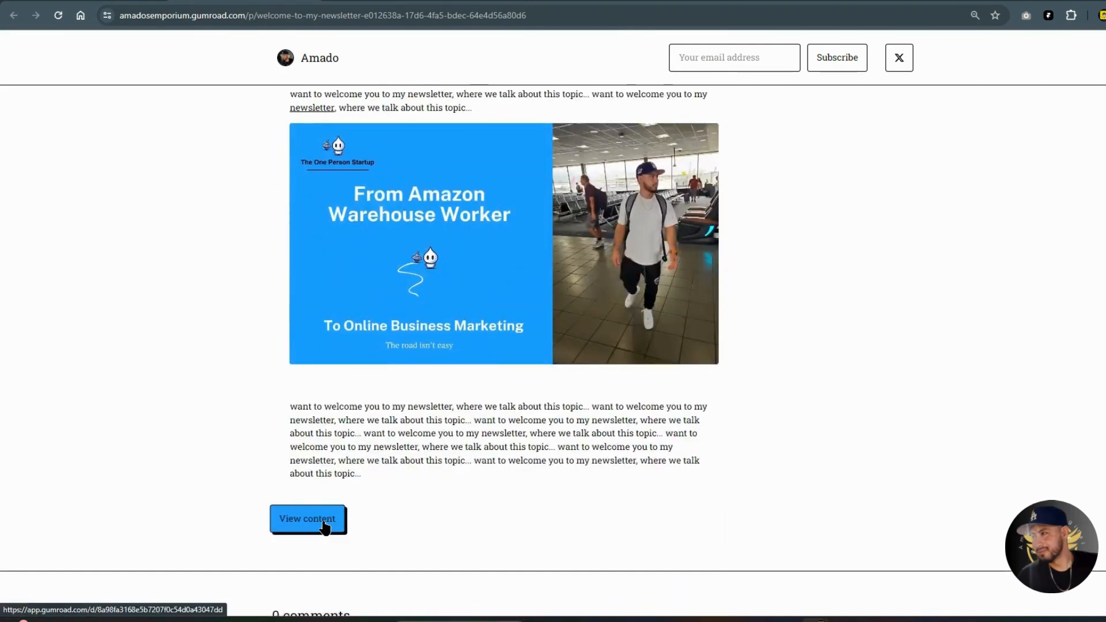
pyautogui.click(324, 525)
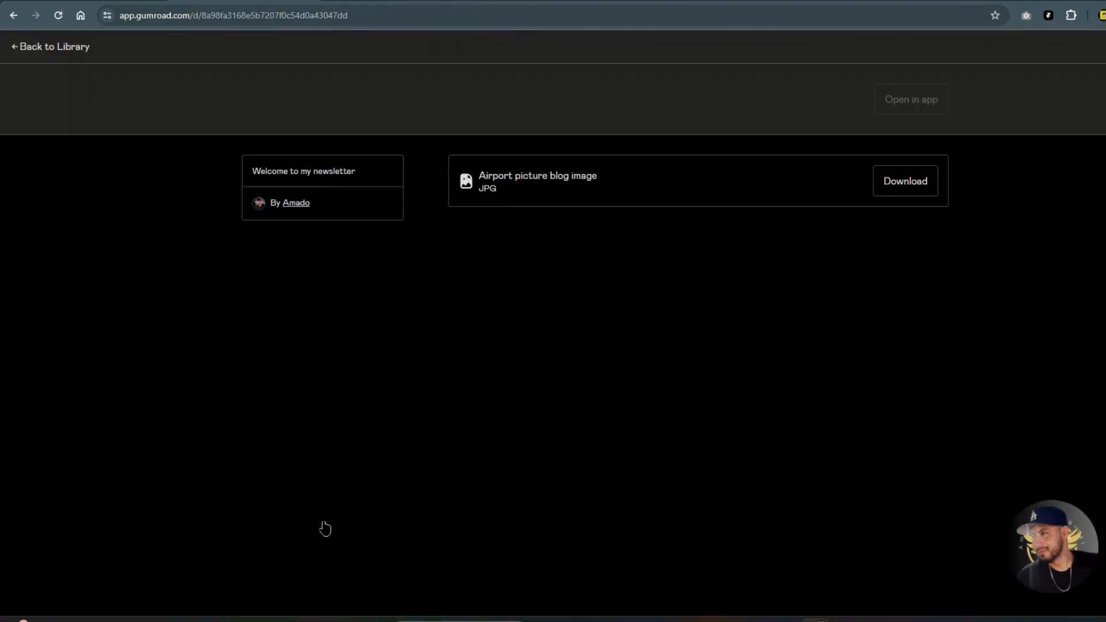
pyautogui.click(907, 182)
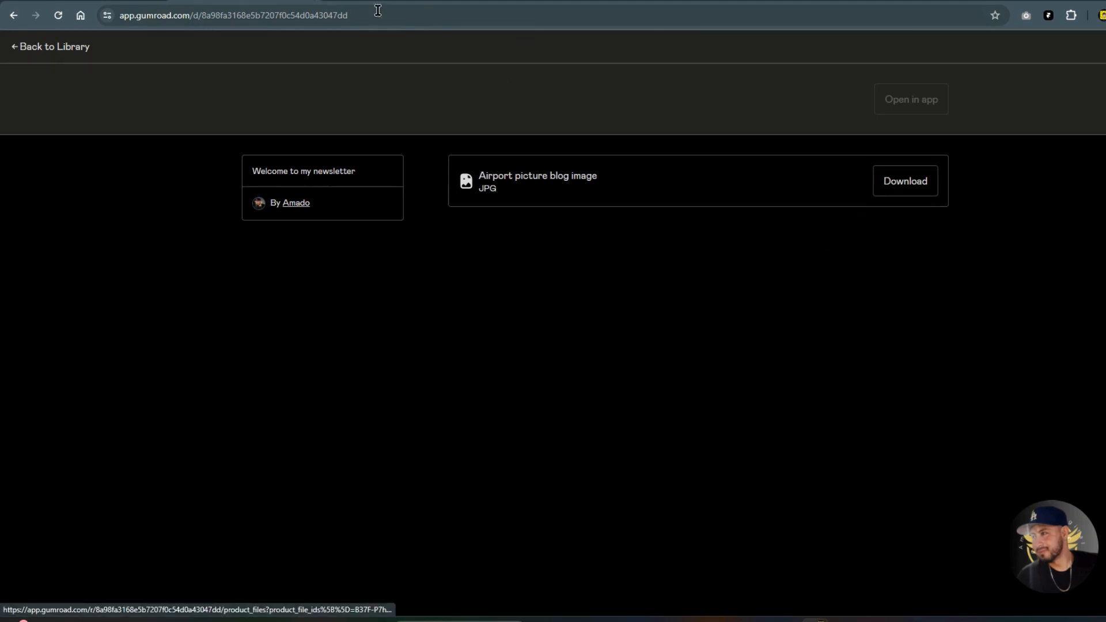
pyautogui.click(14, 17)
# Step: Test the "newsletter" link in the quote and the link on the airport image, returning to the post preview after each
pyautogui.scroll(-4, 514, 491)
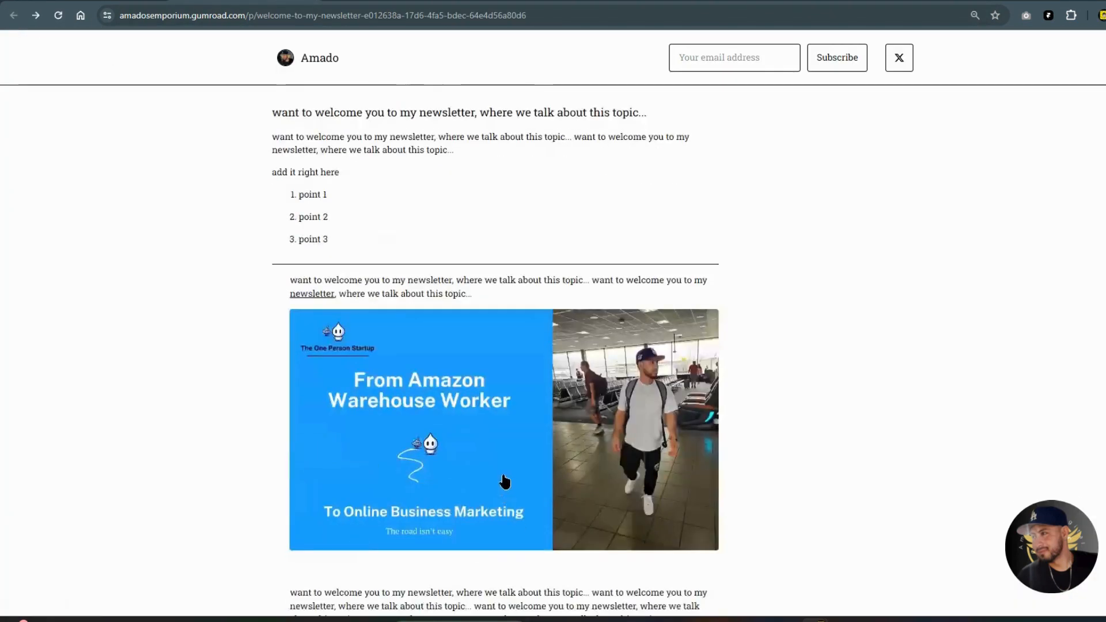
pyautogui.click(314, 294)
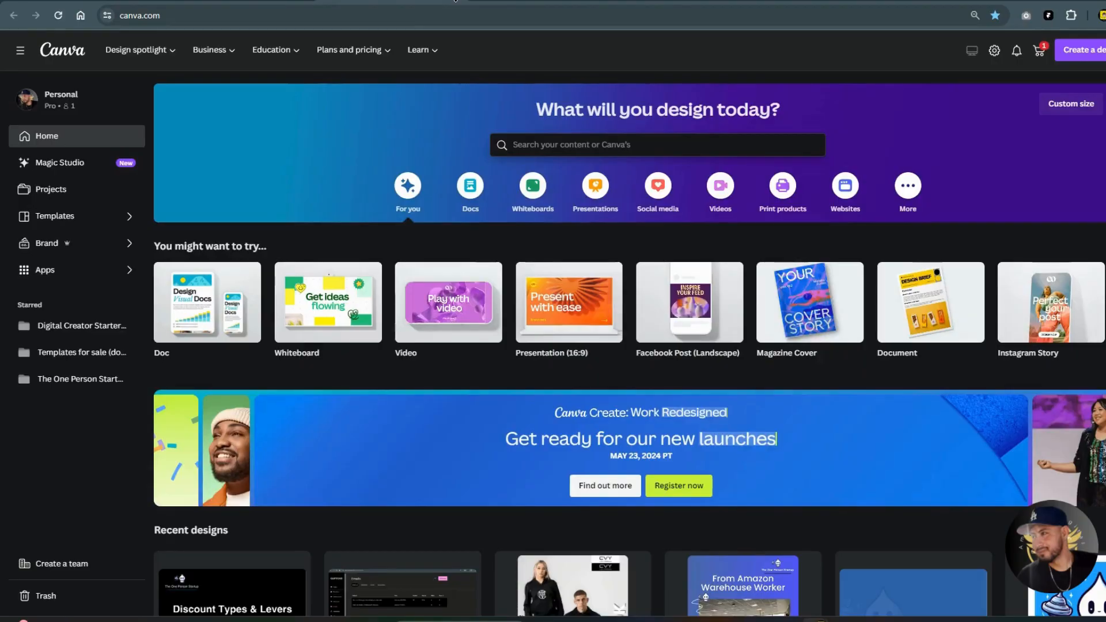
pyautogui.hotkey('alt', 'Left')
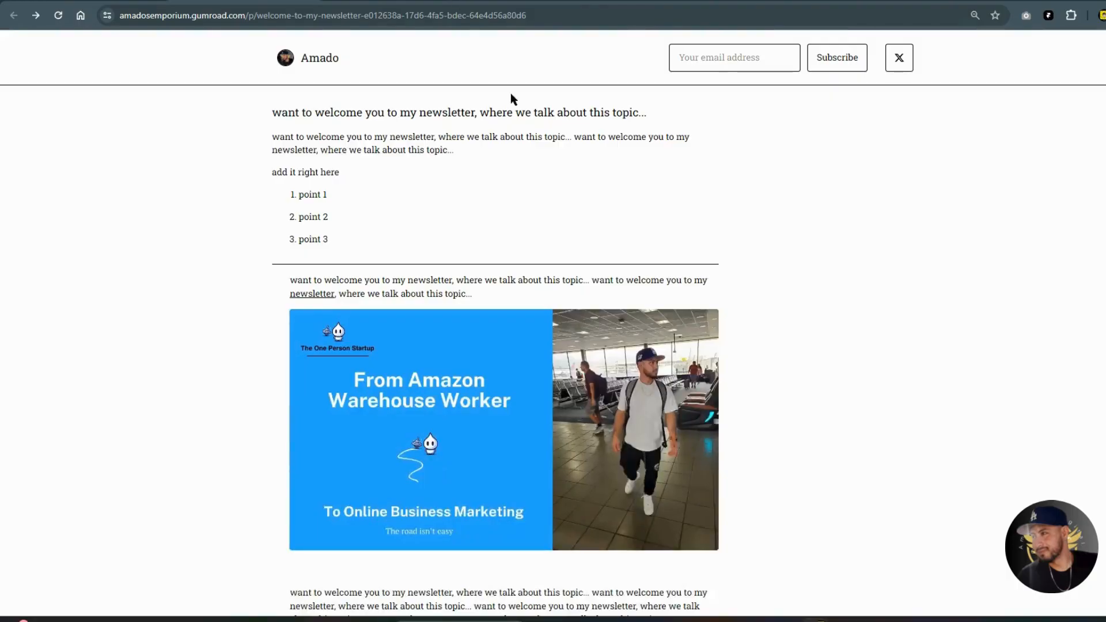
pyautogui.click(524, 410)
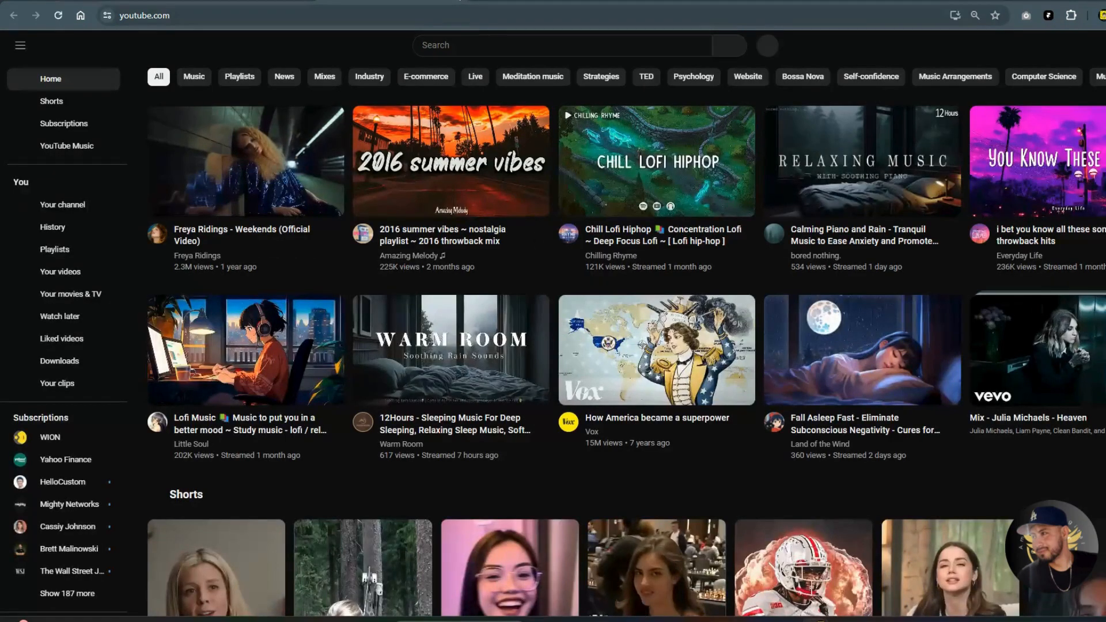
pyautogui.click(392, 2)
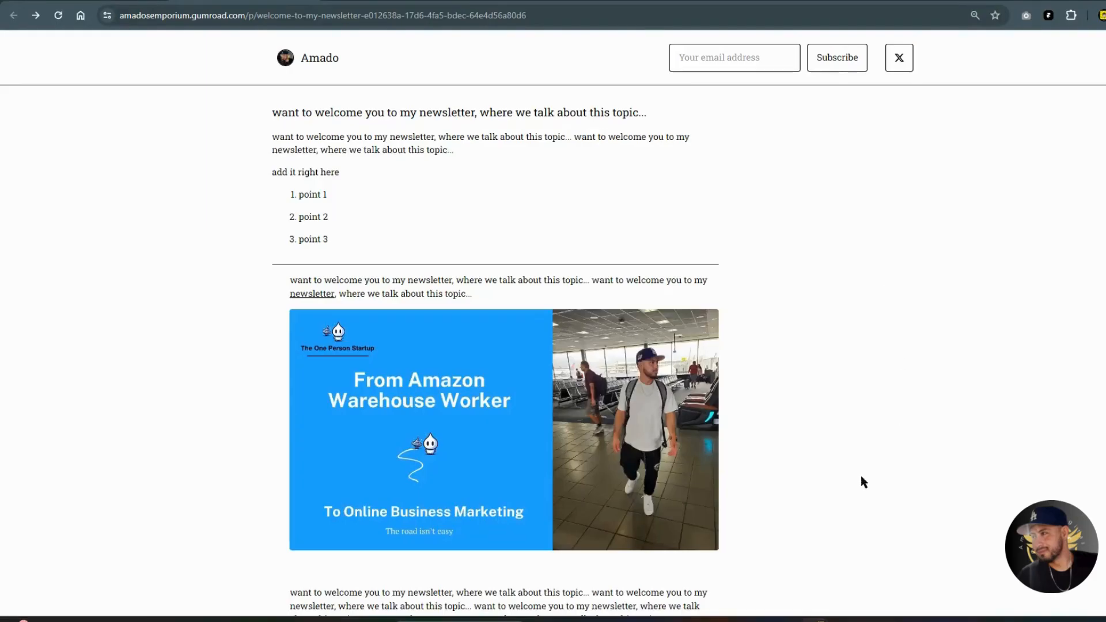
pyautogui.scroll(5, 863, 481)
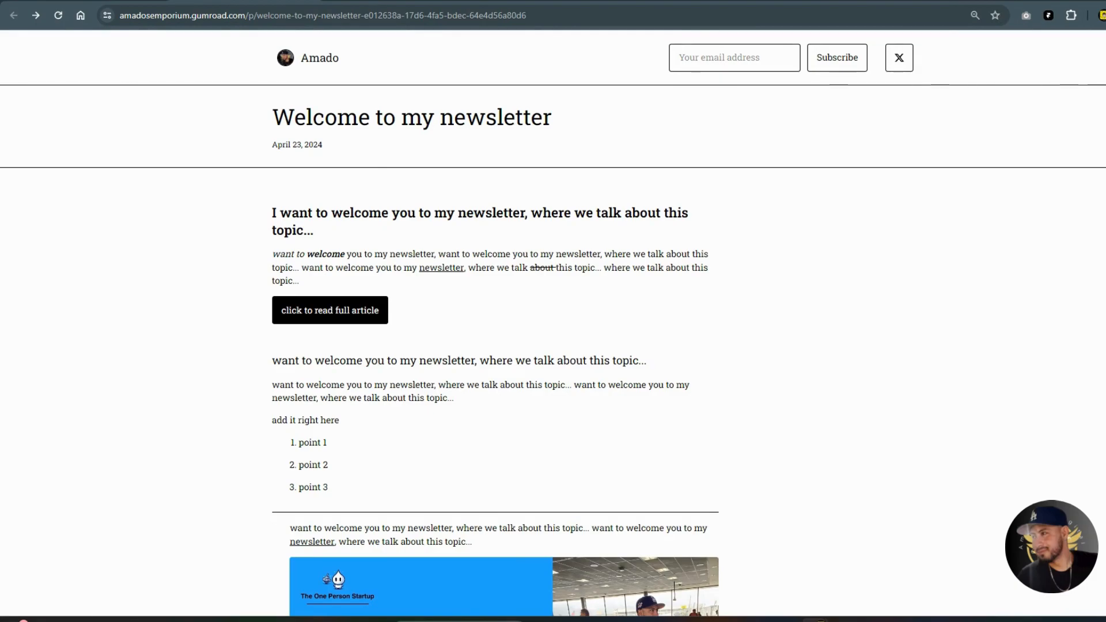
# Step: Return to the Gumroad editor, send an email preview, and read the received newsletter in Gmail through to its footer
pyautogui.click(433, 3)
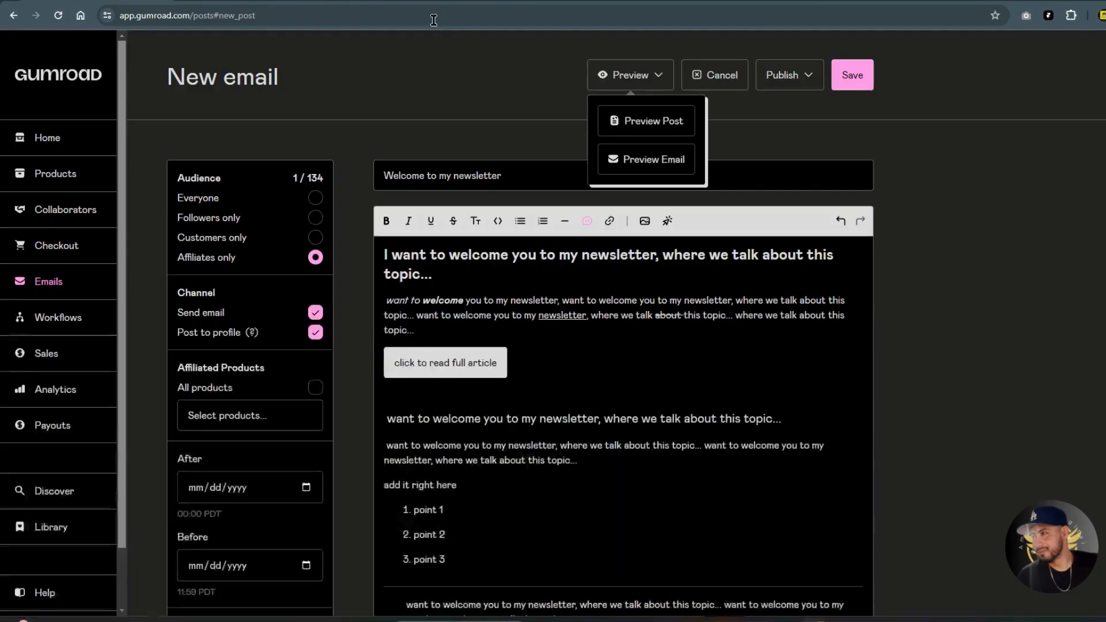
pyautogui.click(660, 171)
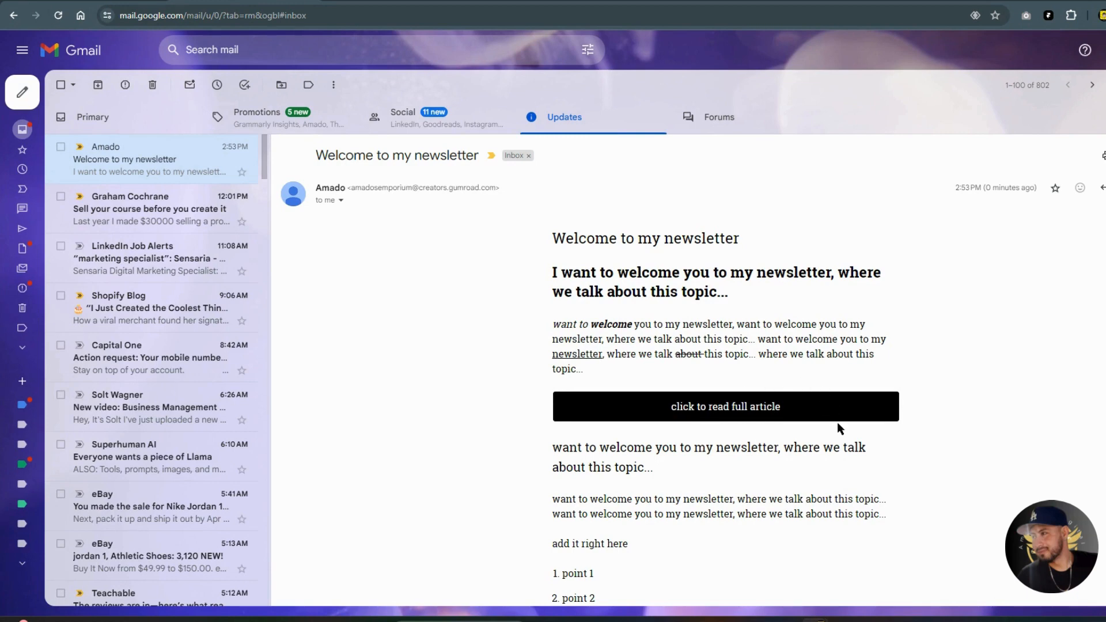
pyautogui.scroll(-4, 842, 448)
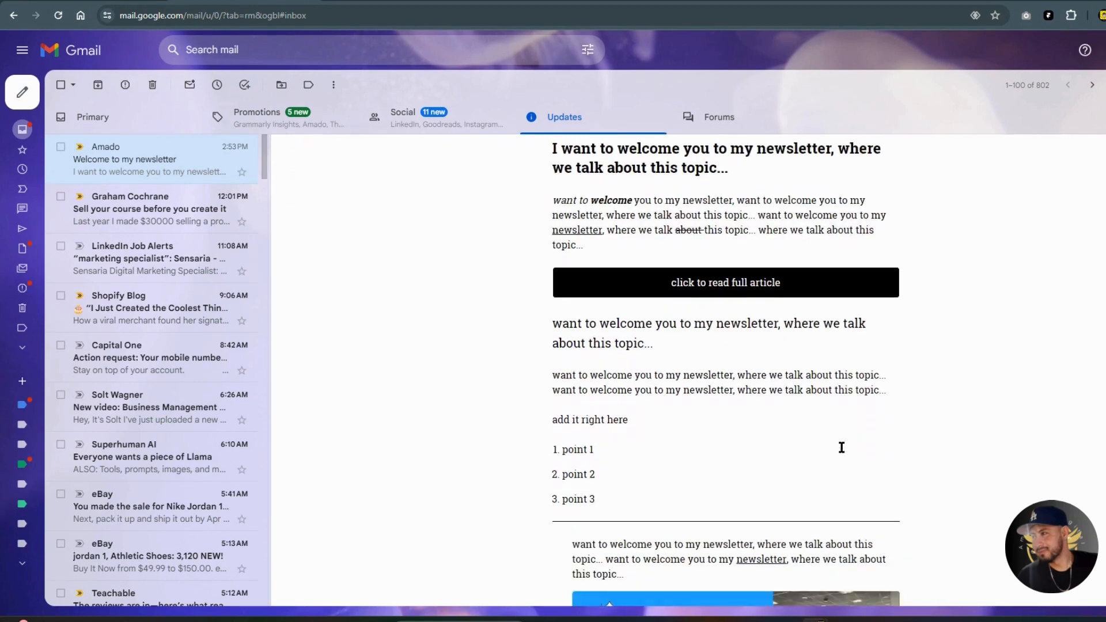
pyautogui.scroll(-3, 842, 448)
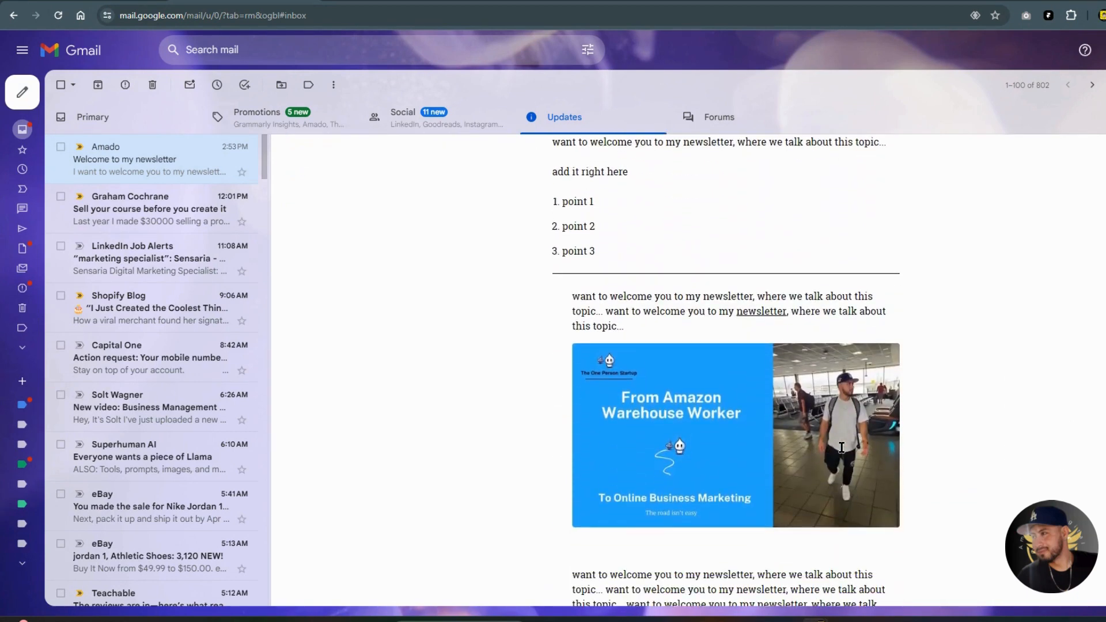
pyautogui.scroll(-4, 842, 447)
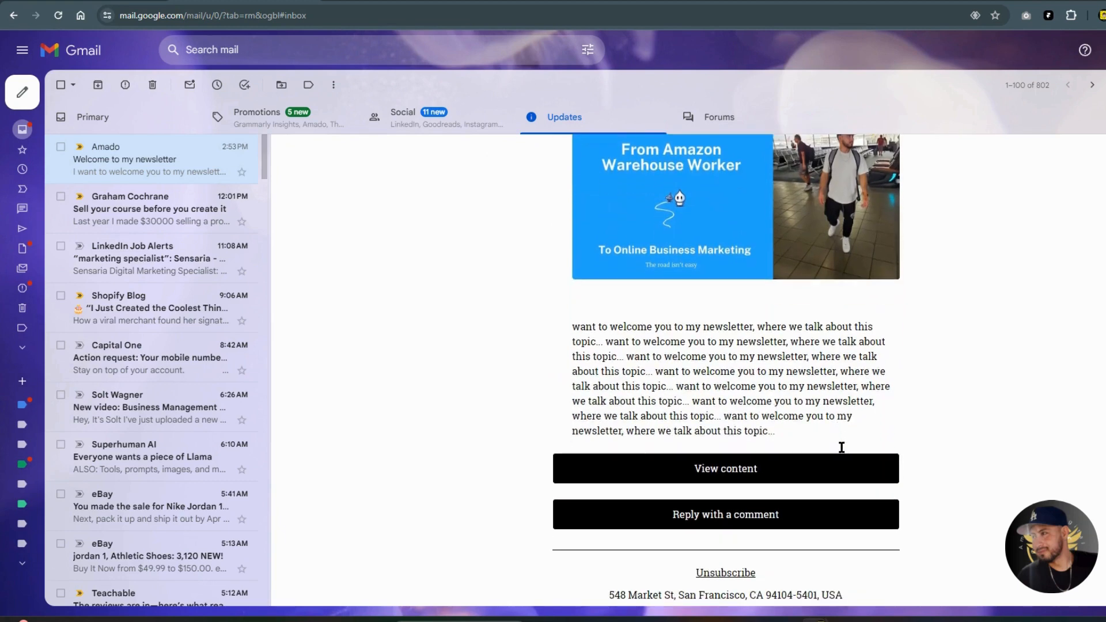
pyautogui.scroll(-2, 842, 448)
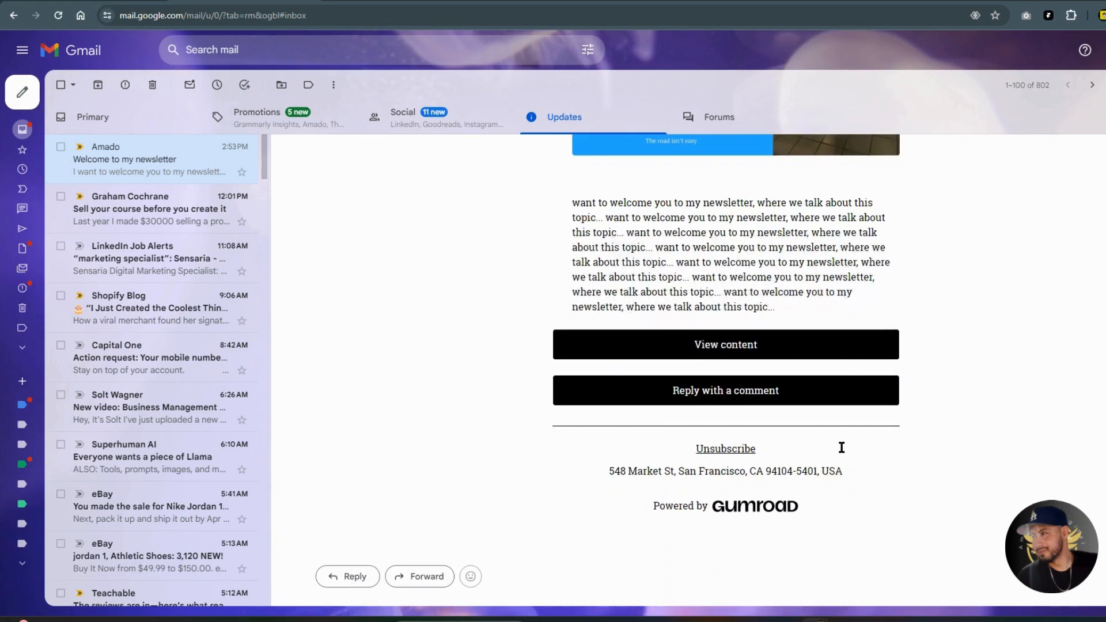
pyautogui.scroll(-1, 842, 448)
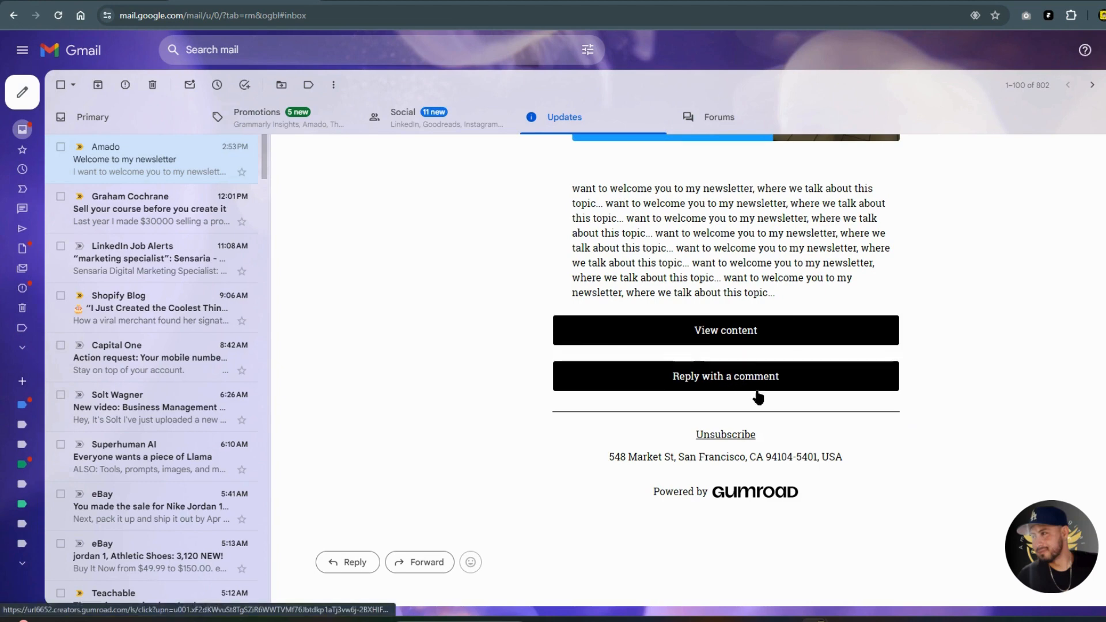
pyautogui.scroll(2, 817, 374)
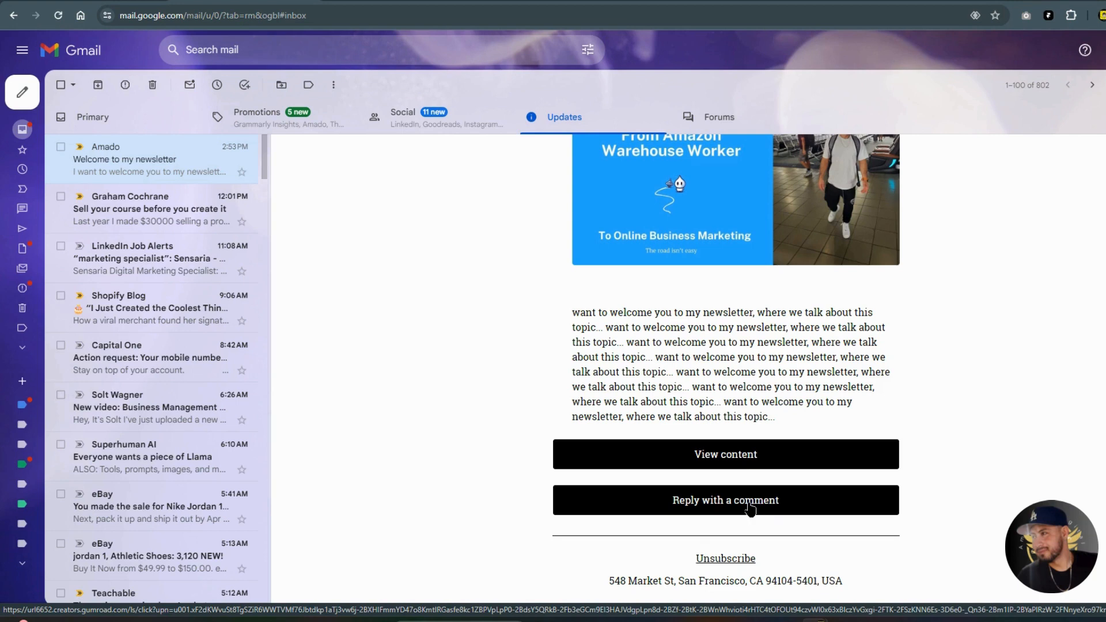
pyautogui.scroll(-2, 750, 509)
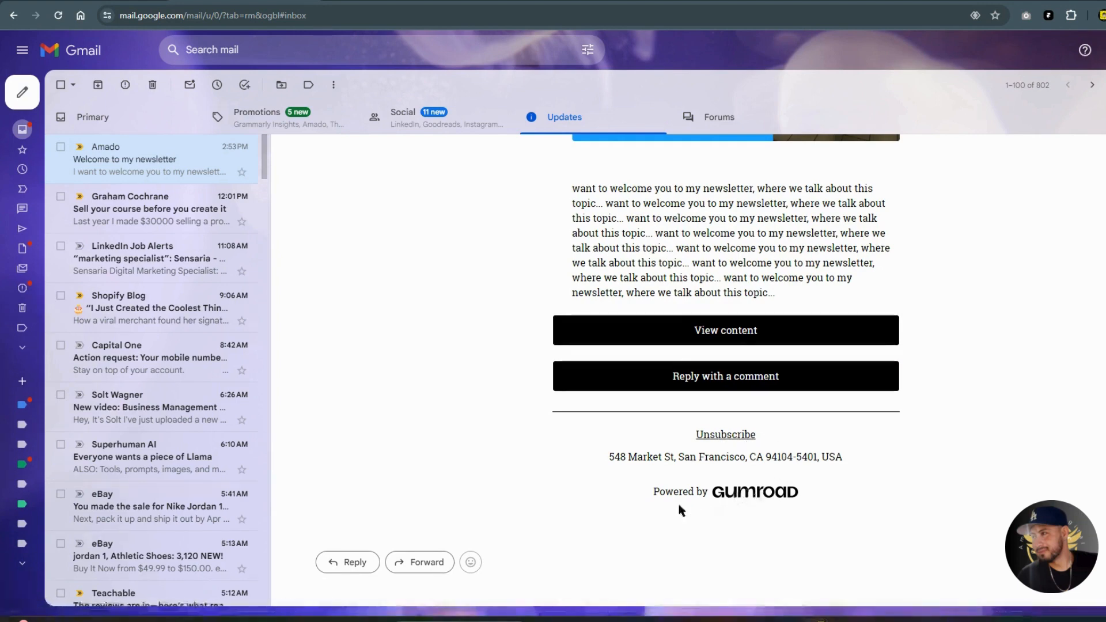
pyautogui.scroll(8, 682, 511)
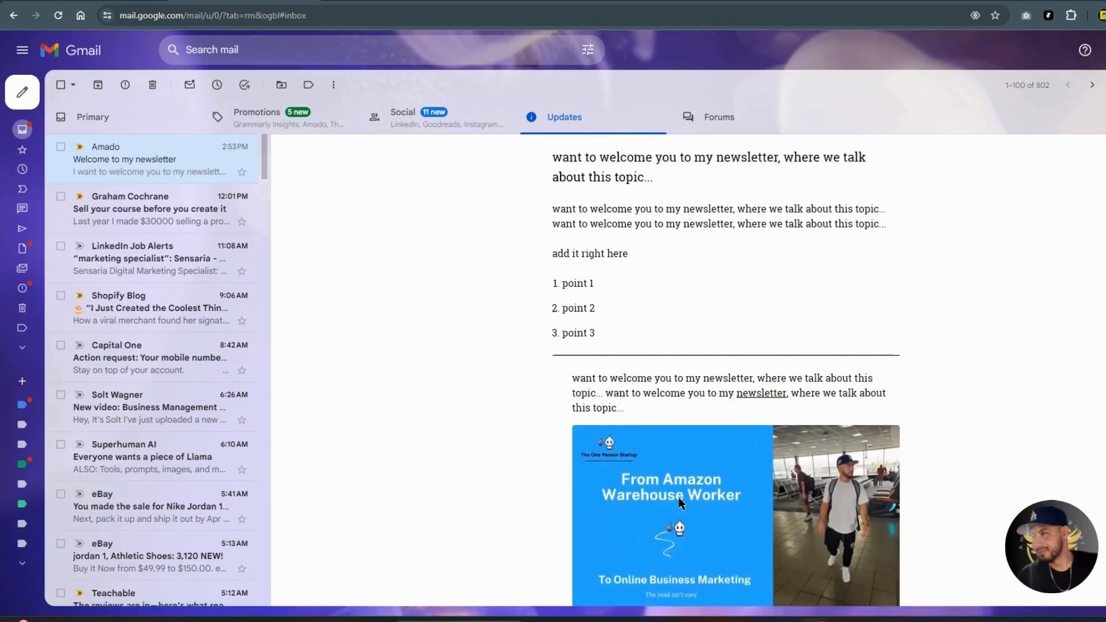
pyautogui.scroll(5, 681, 503)
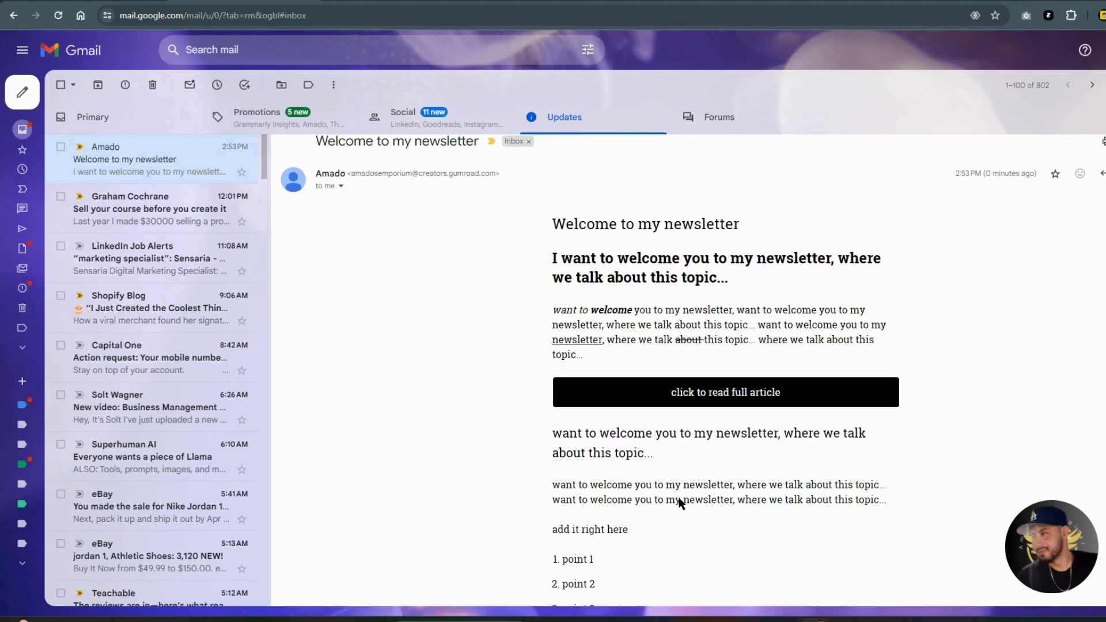
pyautogui.scroll(1, 682, 503)
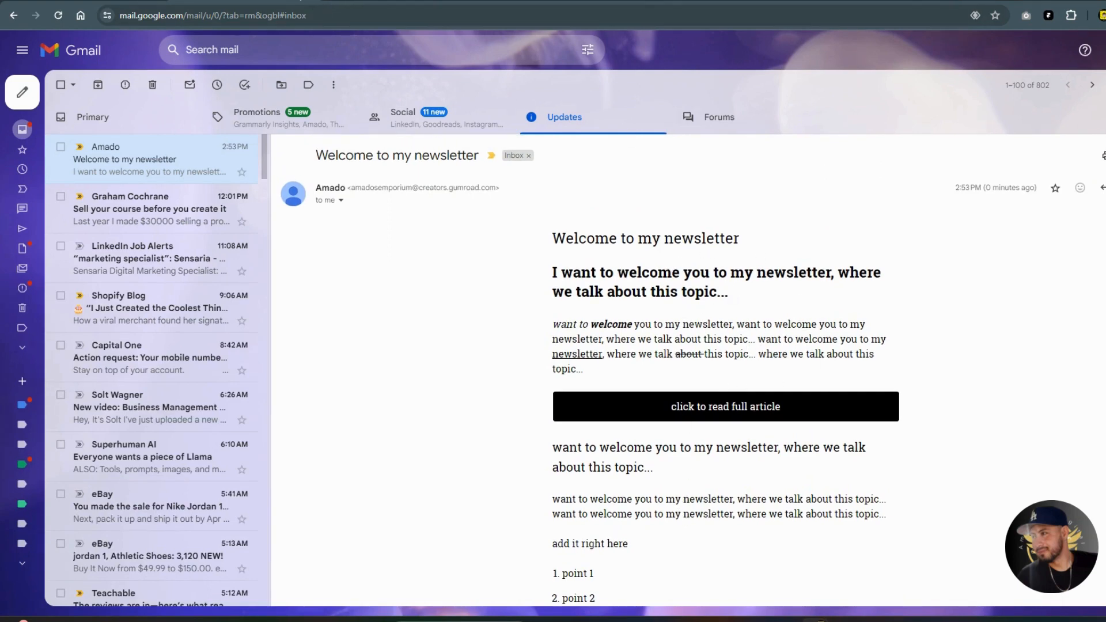
# Step: Switch back to the Gumroad editor and try to schedule the newsletter for 04/23/2024 01:00 PM
pyautogui.click(291, 1)
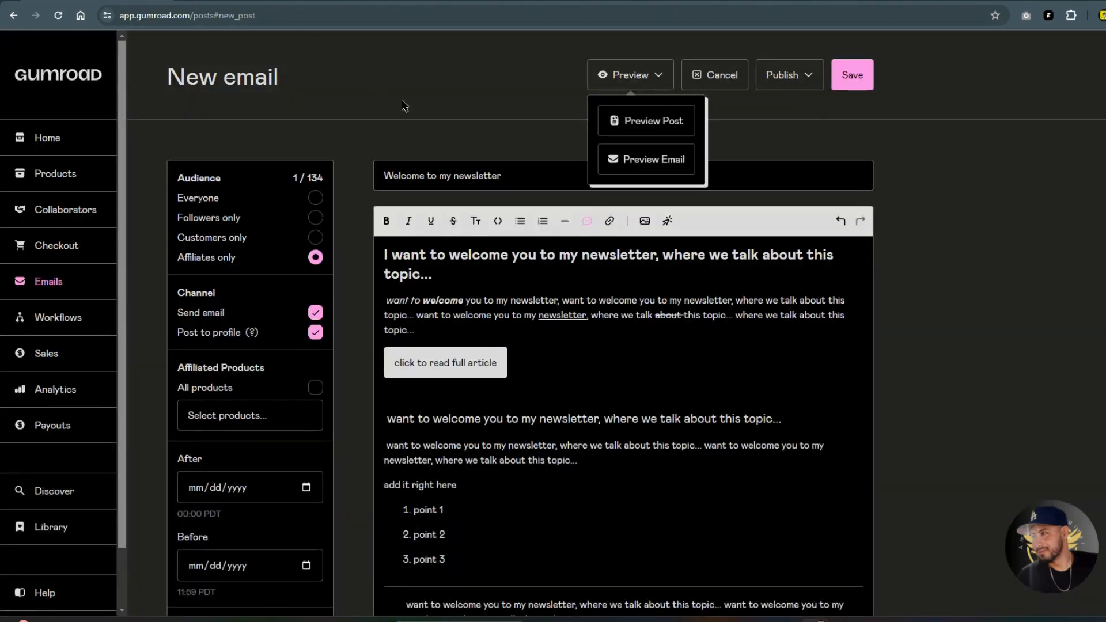
pyautogui.click(563, 326)
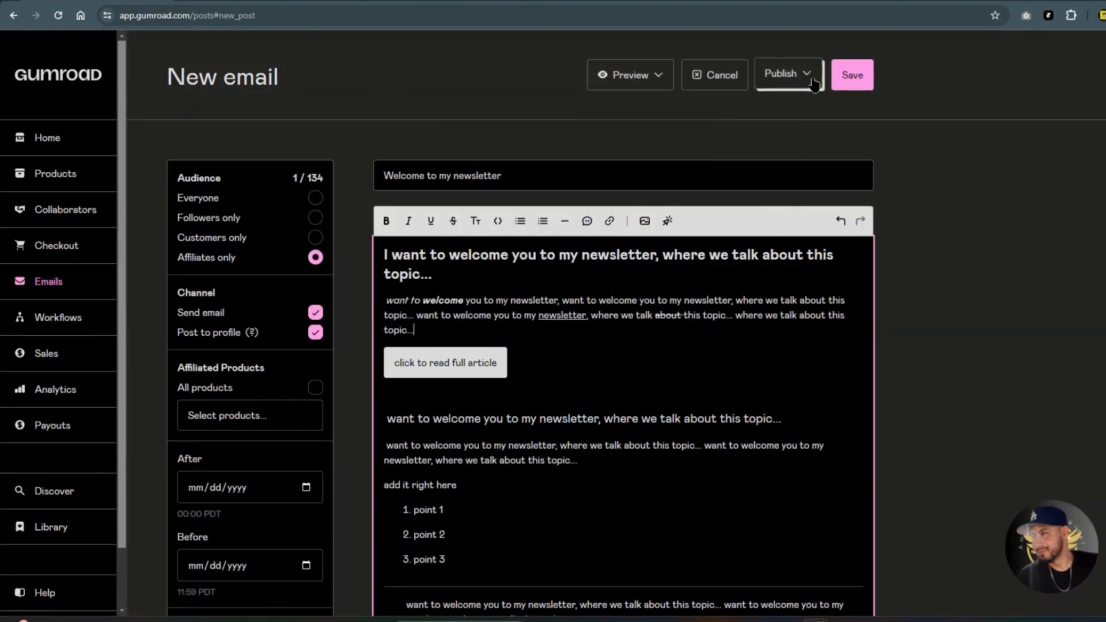
pyautogui.click(847, 85)
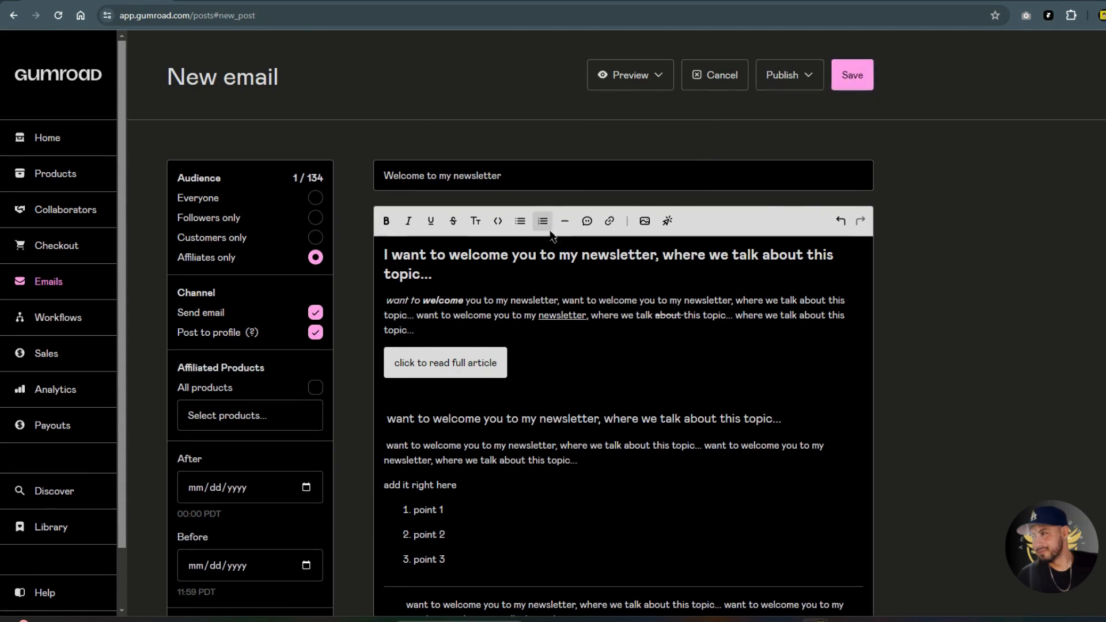
pyautogui.click(790, 75)
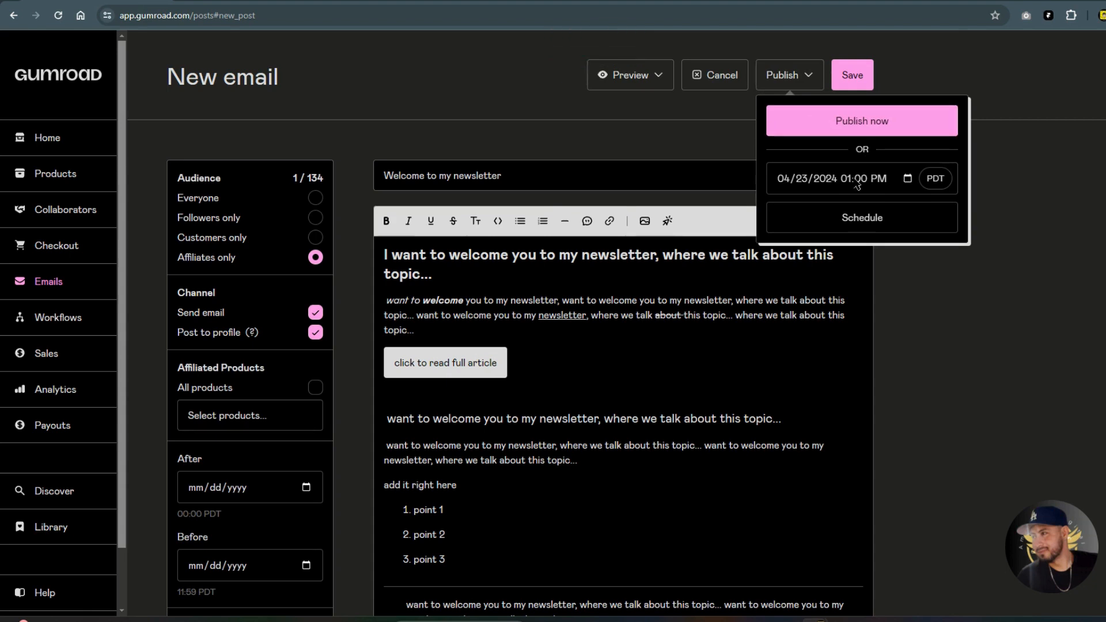
pyautogui.click(867, 220)
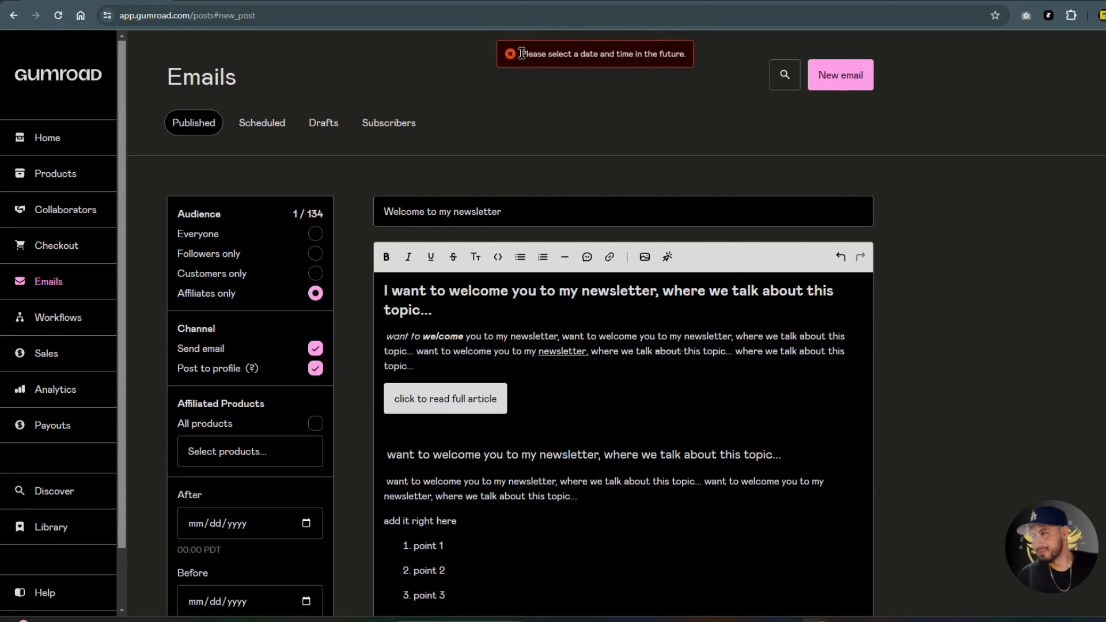
# Step: Schedule the "Welcome to my newsletter" email for 04/24/2024 at 05:31 AM
pyautogui.click(790, 74)
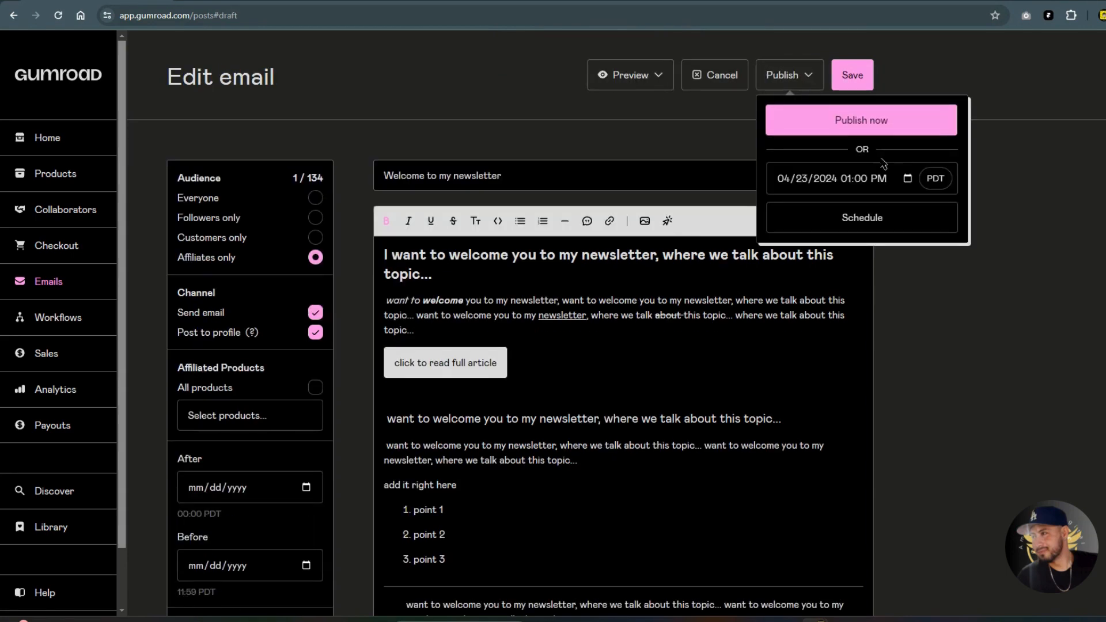
pyautogui.click(907, 179)
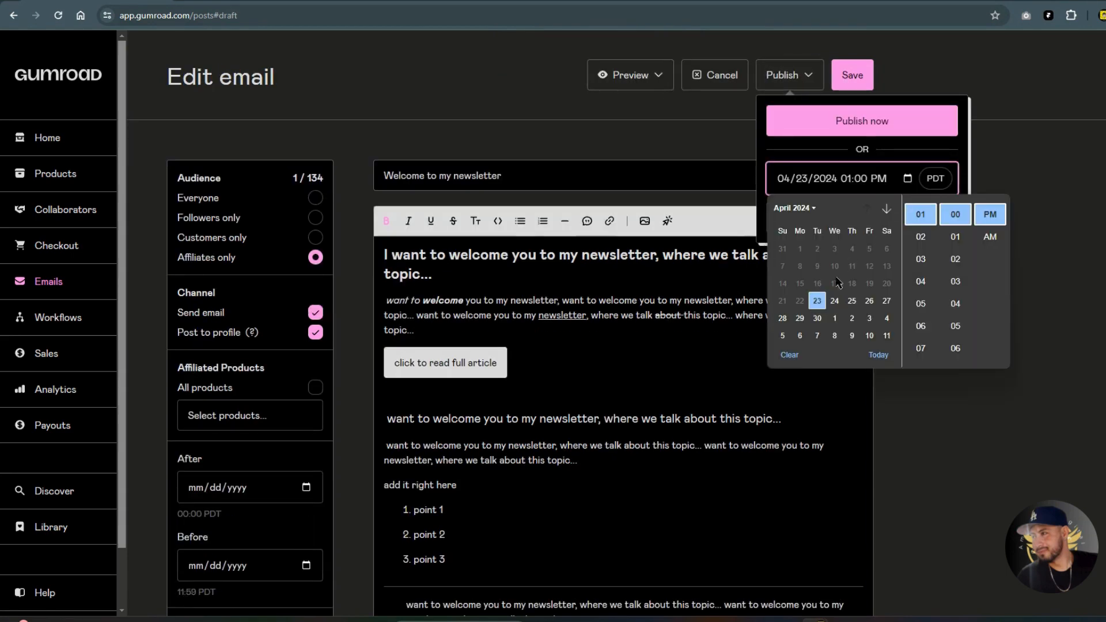
pyautogui.click(833, 304)
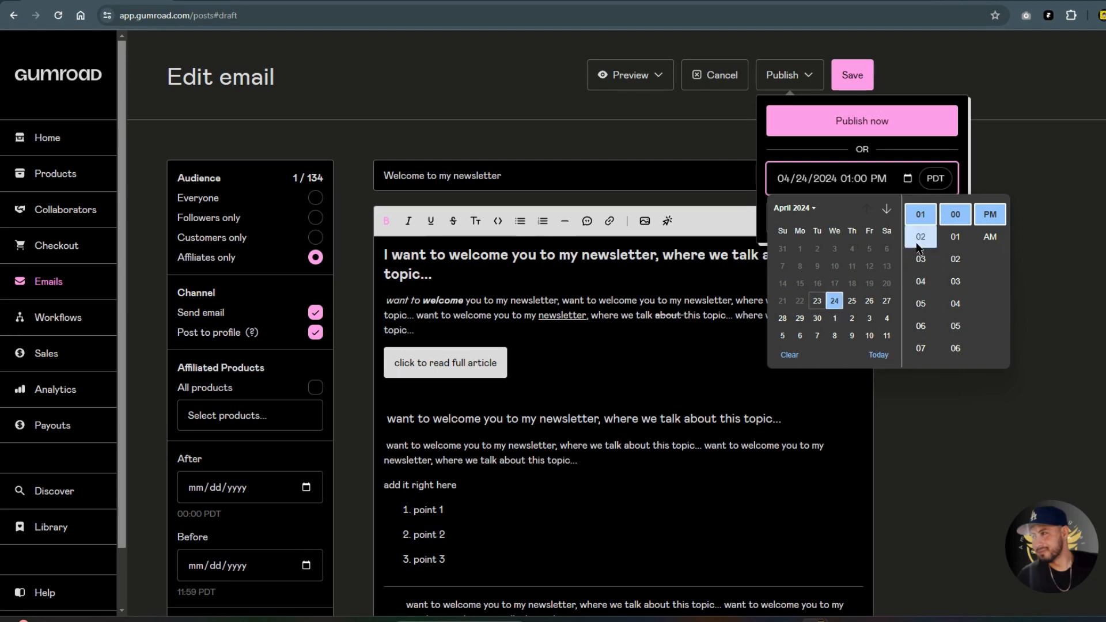
pyautogui.click(921, 304)
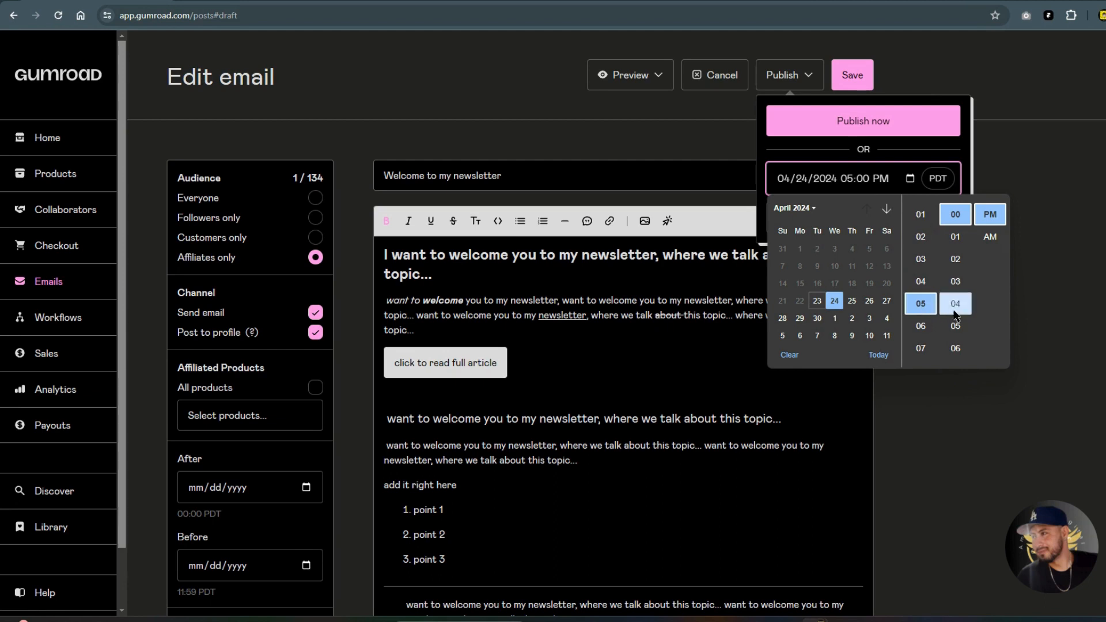
pyautogui.scroll(-15, 954, 314)
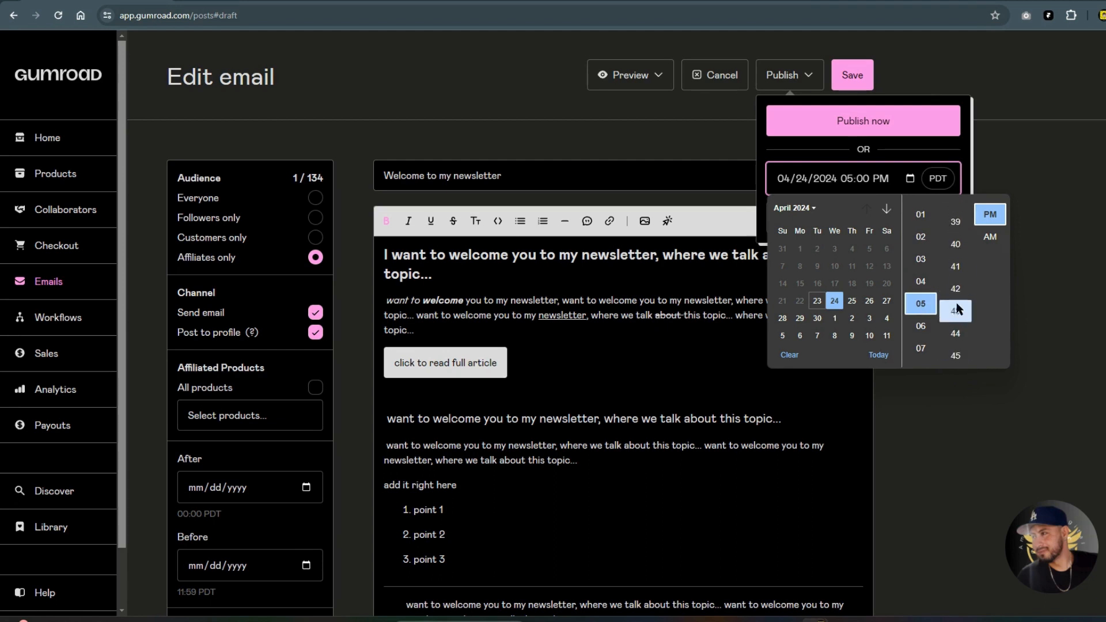
pyautogui.scroll(4, 957, 309)
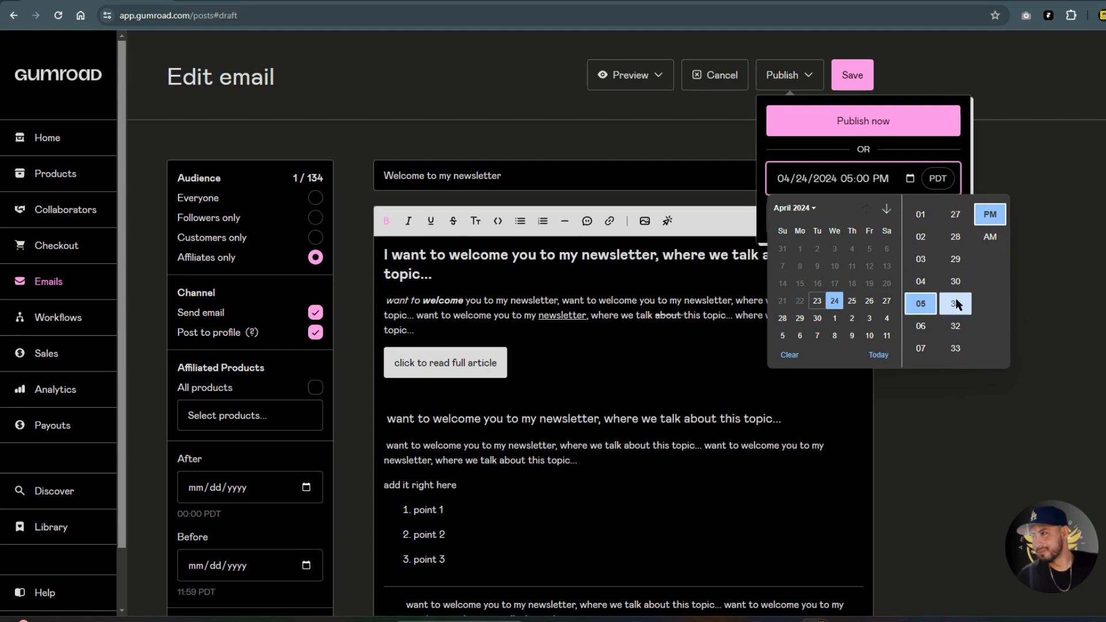
pyautogui.click(990, 236)
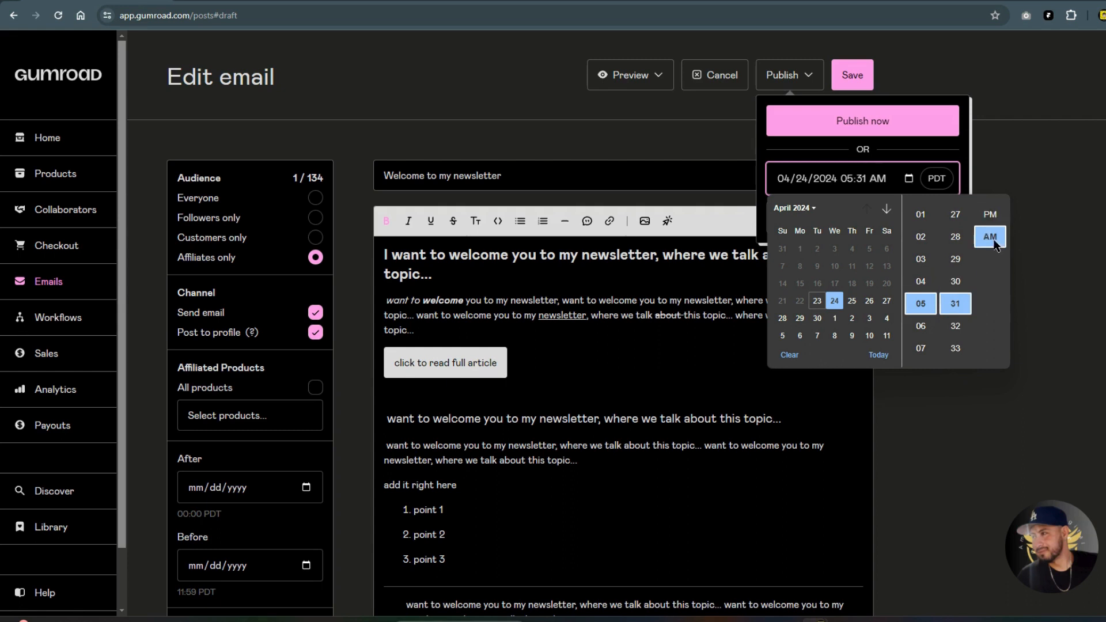
pyautogui.click(1034, 198)
pyautogui.click(807, 75)
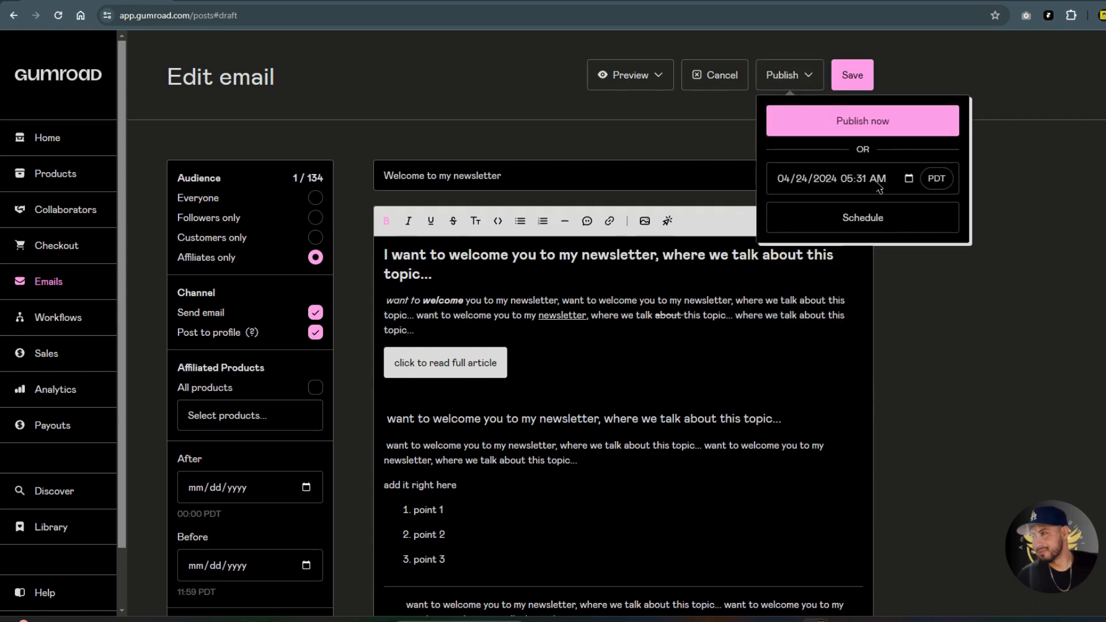
pyautogui.click(870, 218)
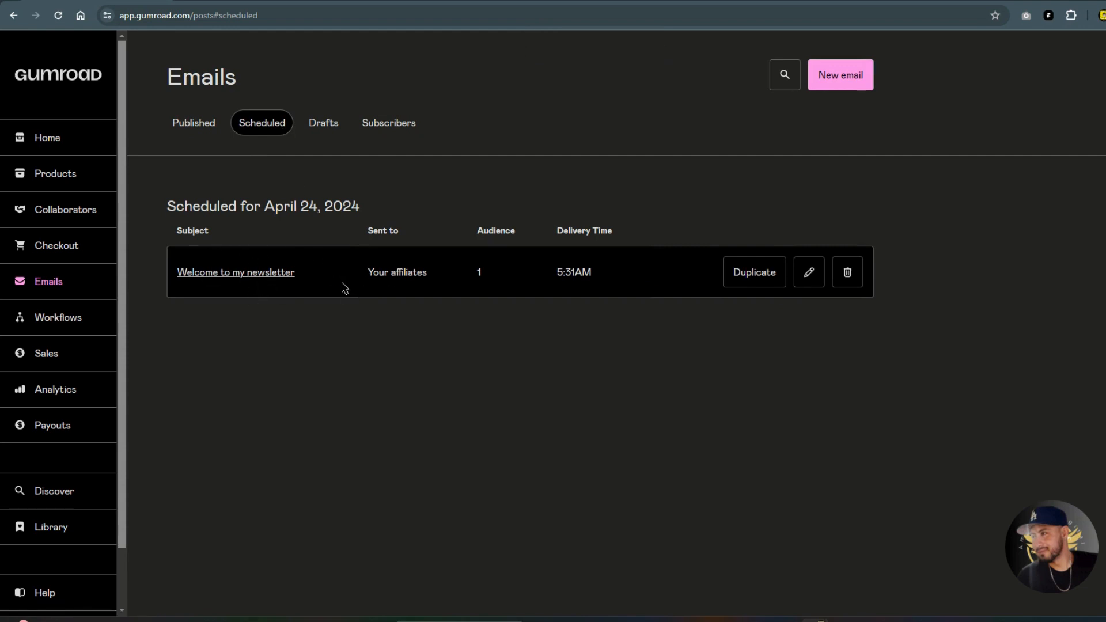
# Step: Open the scheduled newsletter for editing, review its settings, leave without saving, and view the published emails
pyautogui.click(808, 271)
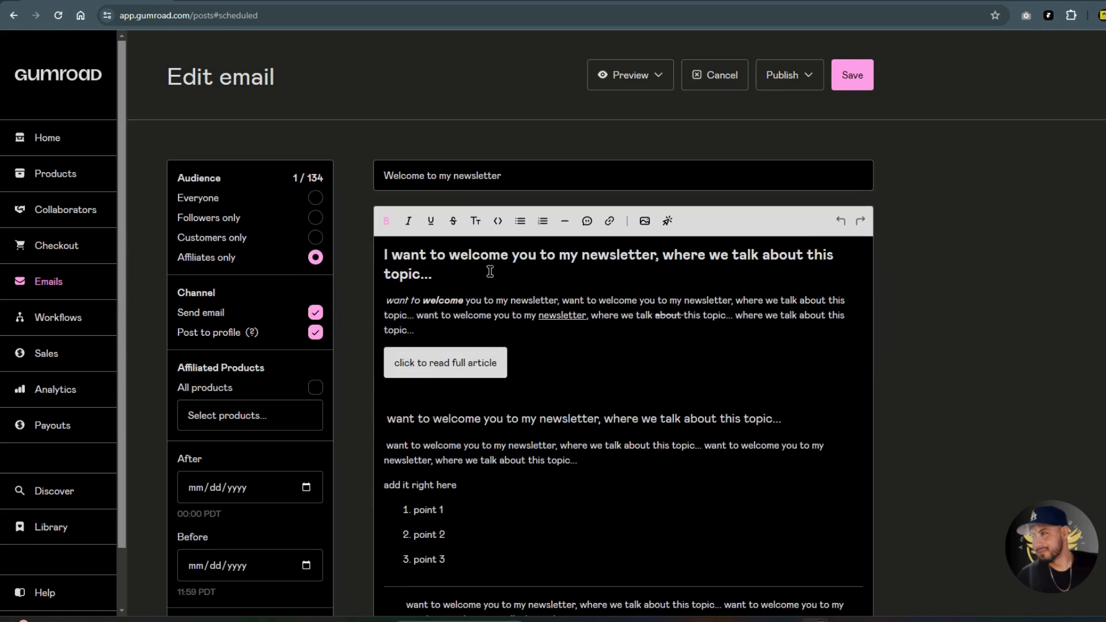
pyautogui.scroll(-2, 634, 314)
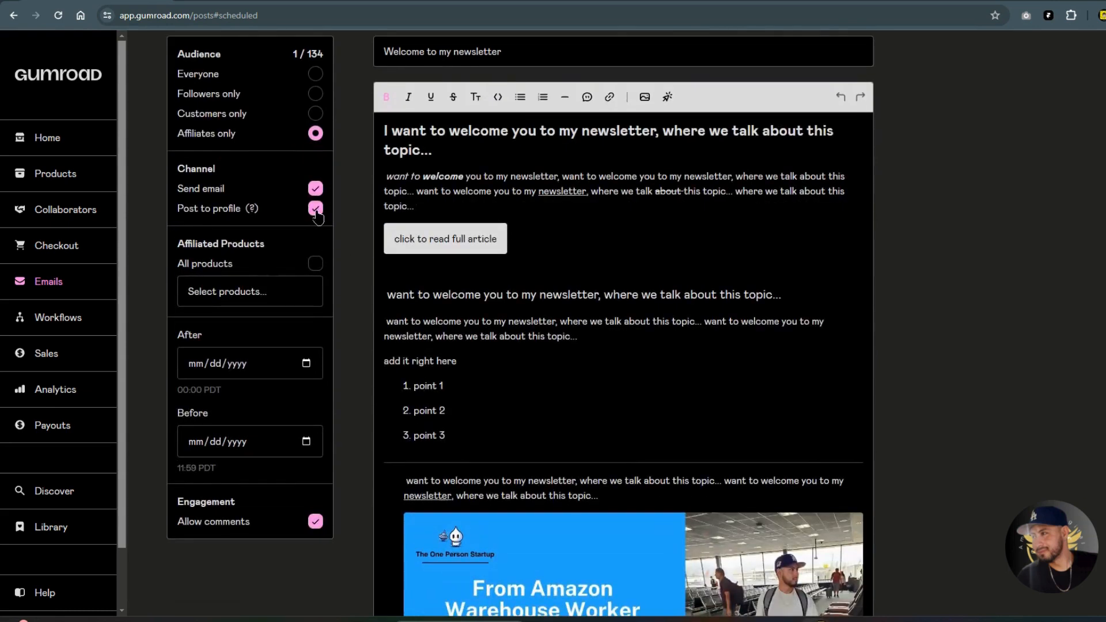
pyautogui.scroll(2, 758, 328)
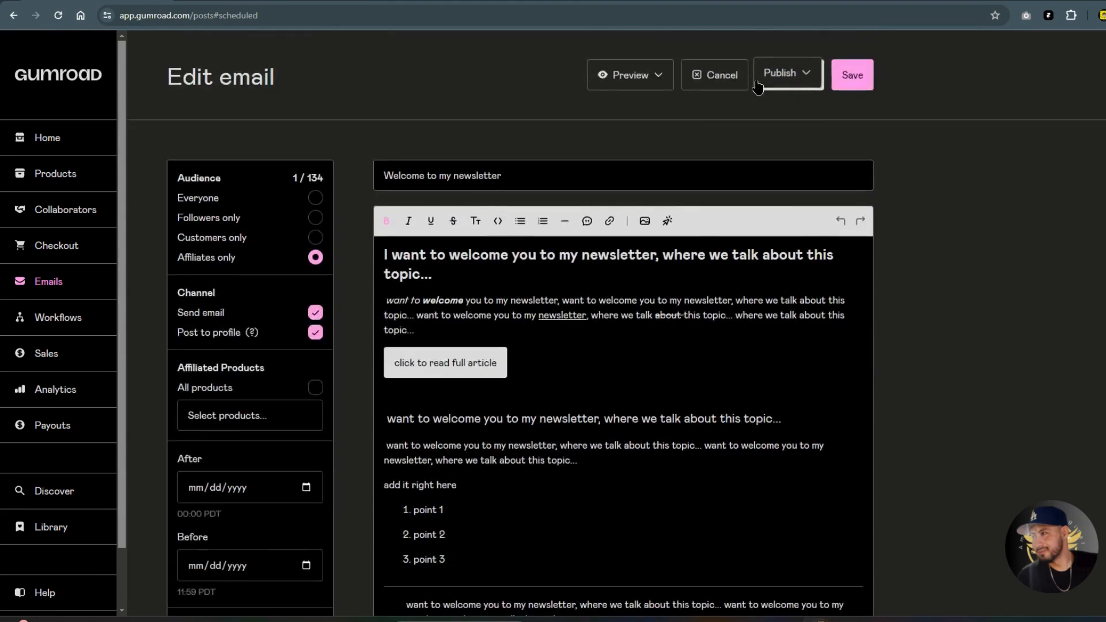
pyautogui.click(713, 82)
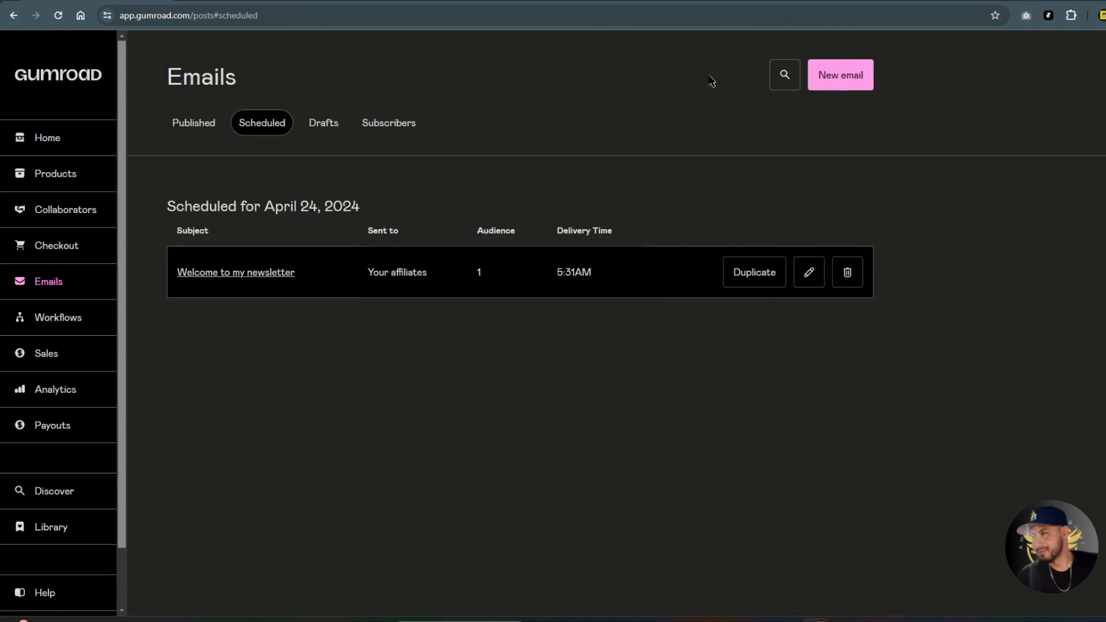
pyautogui.click(207, 122)
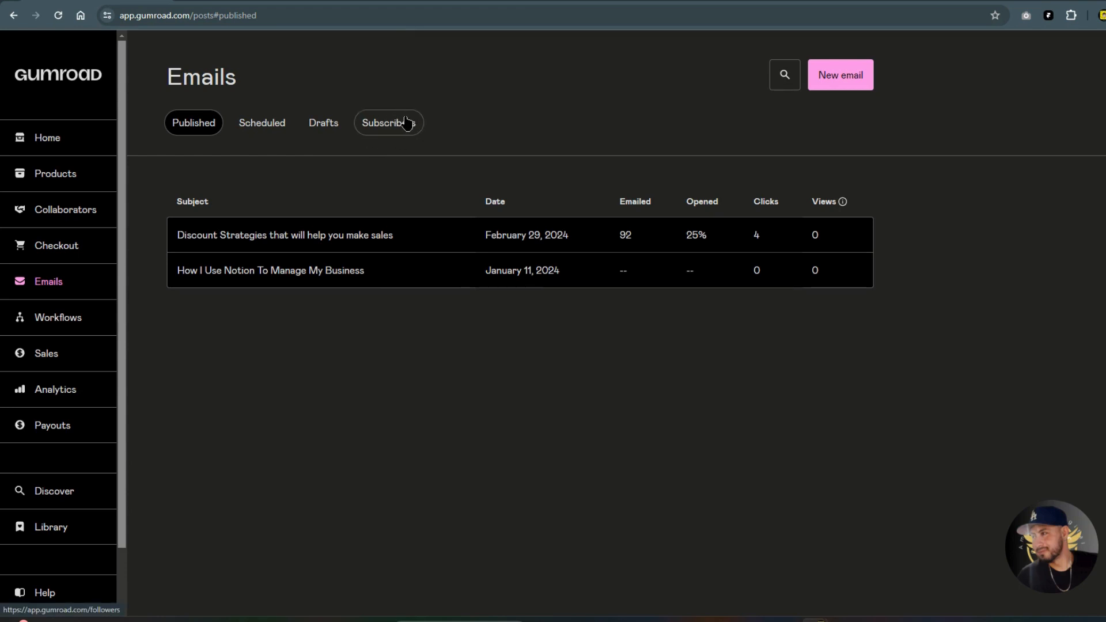
# Step: Start a new email, set its audience to Followers only, and open the publishing and scheduling options
pyautogui.click(850, 82)
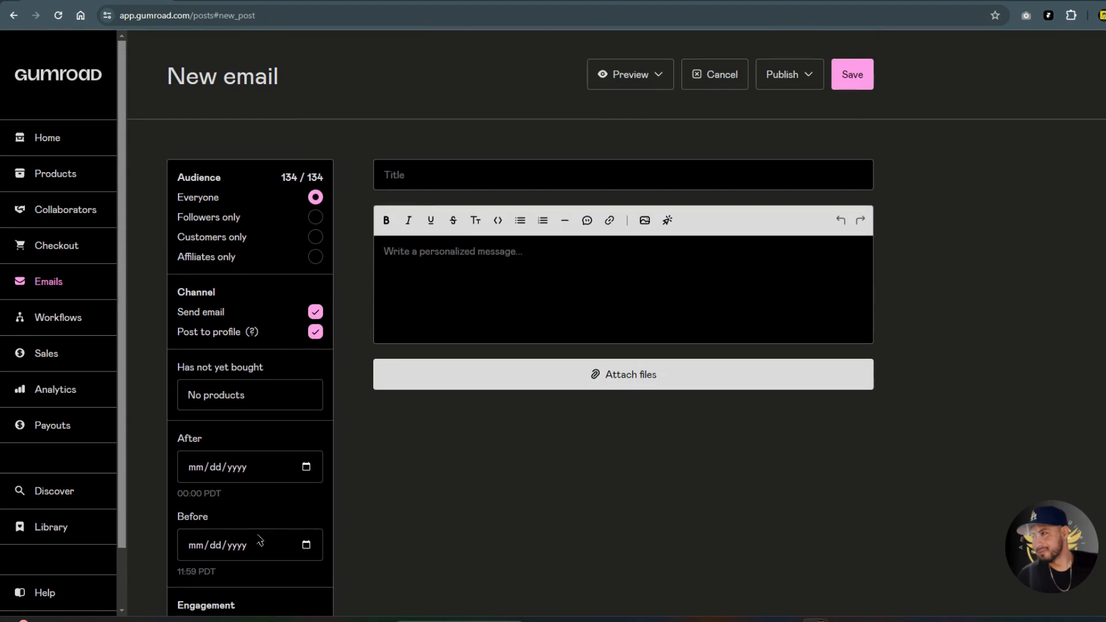
pyautogui.scroll(-1, 260, 541)
pyautogui.scroll(1, 259, 540)
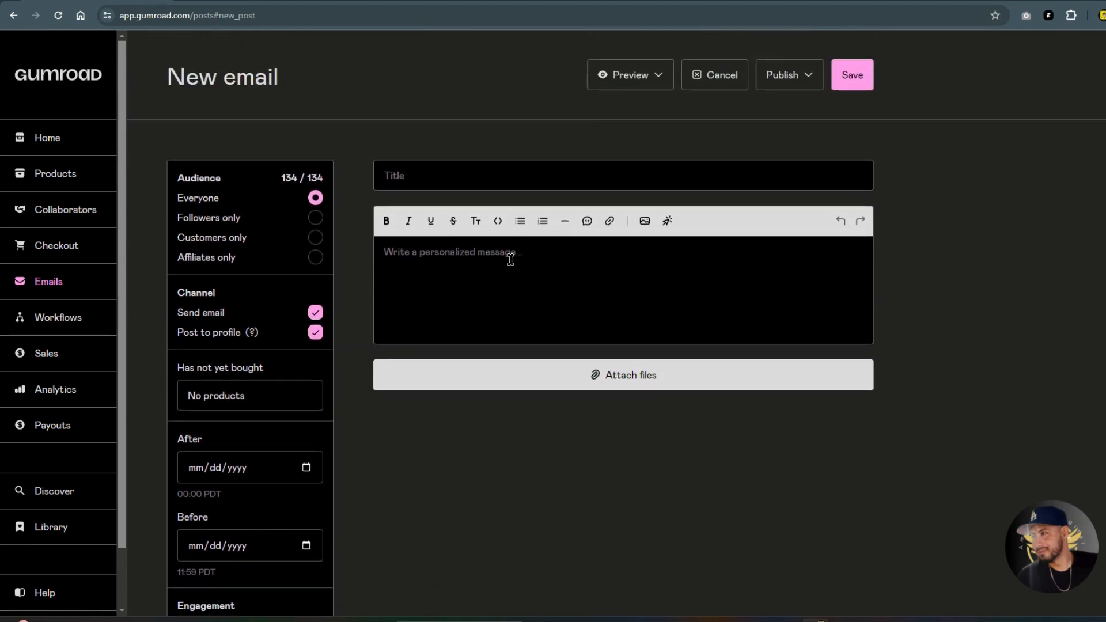
pyautogui.click(315, 219)
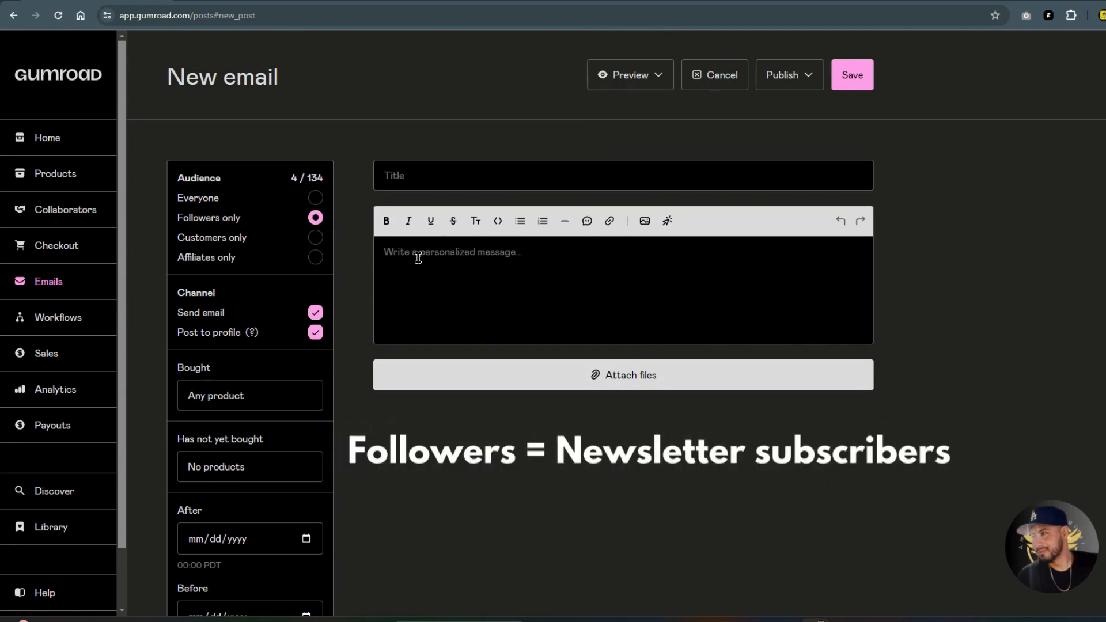
pyautogui.click(785, 85)
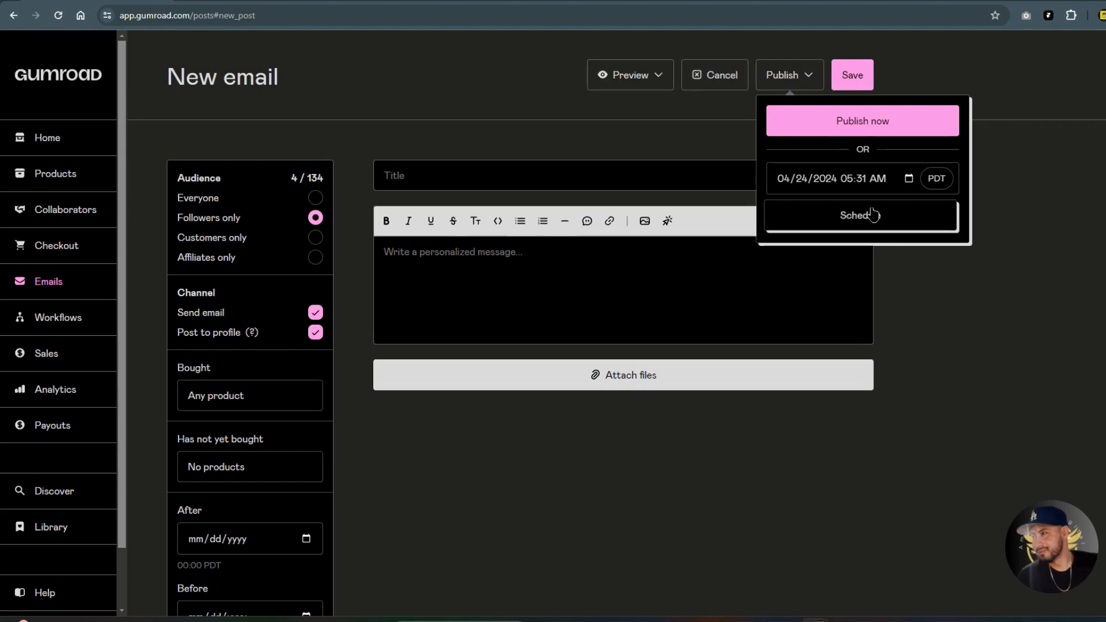
# Step: Leave the blank email, duplicate the scheduled affiliates newsletter for Followers only, and schedule the copy for 04/24/2024 at 05:31 AM
pyautogui.click(726, 84)
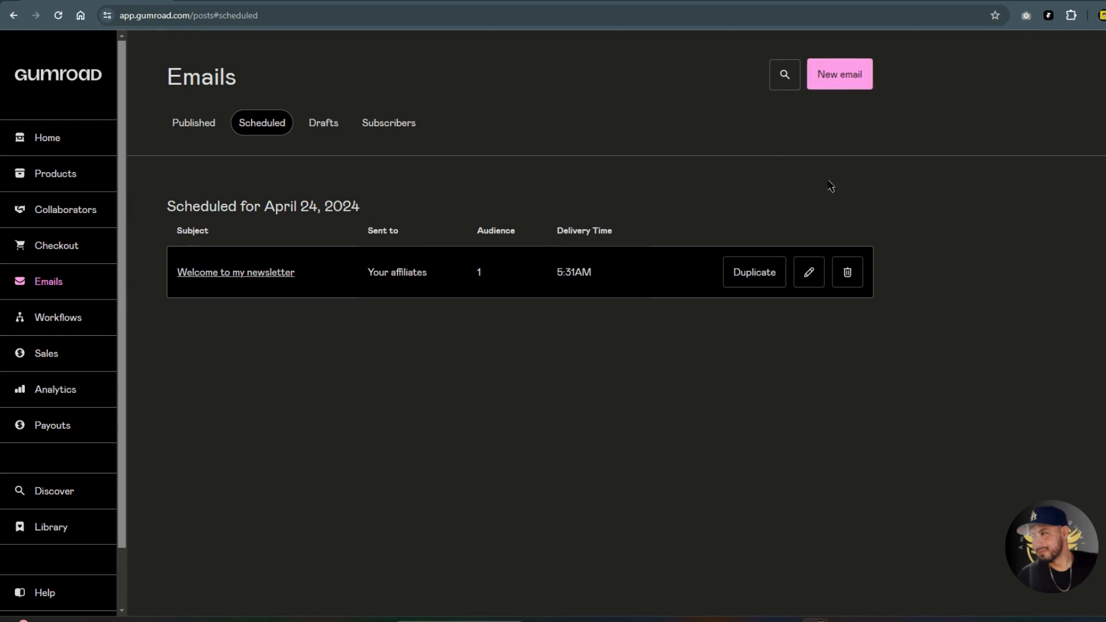
pyautogui.click(769, 272)
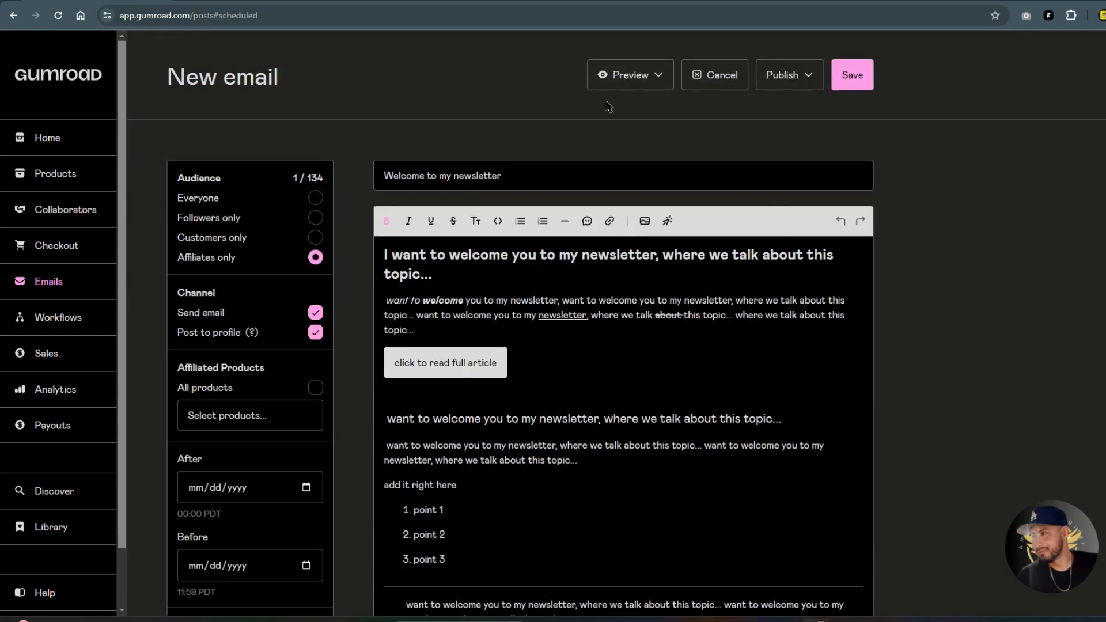
pyautogui.click(315, 218)
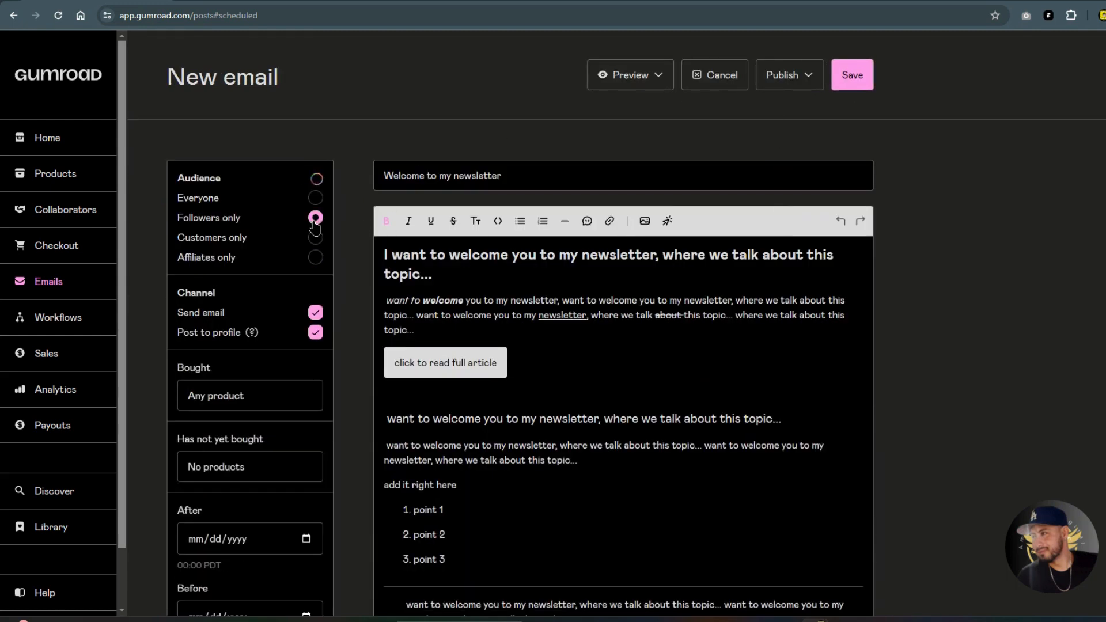
pyautogui.click(853, 86)
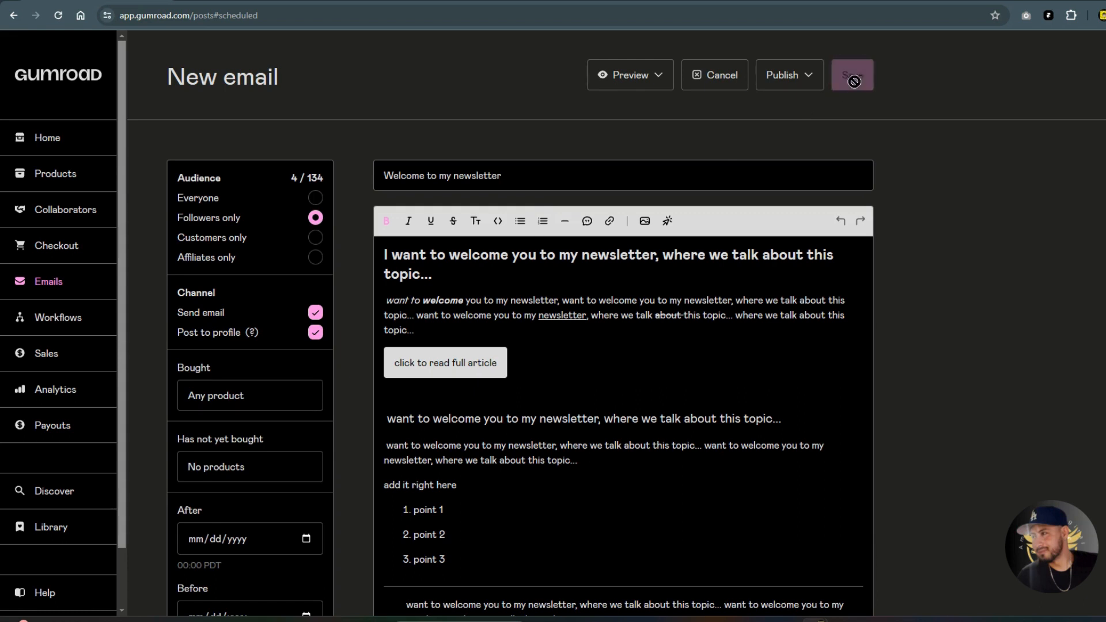
pyautogui.click(810, 86)
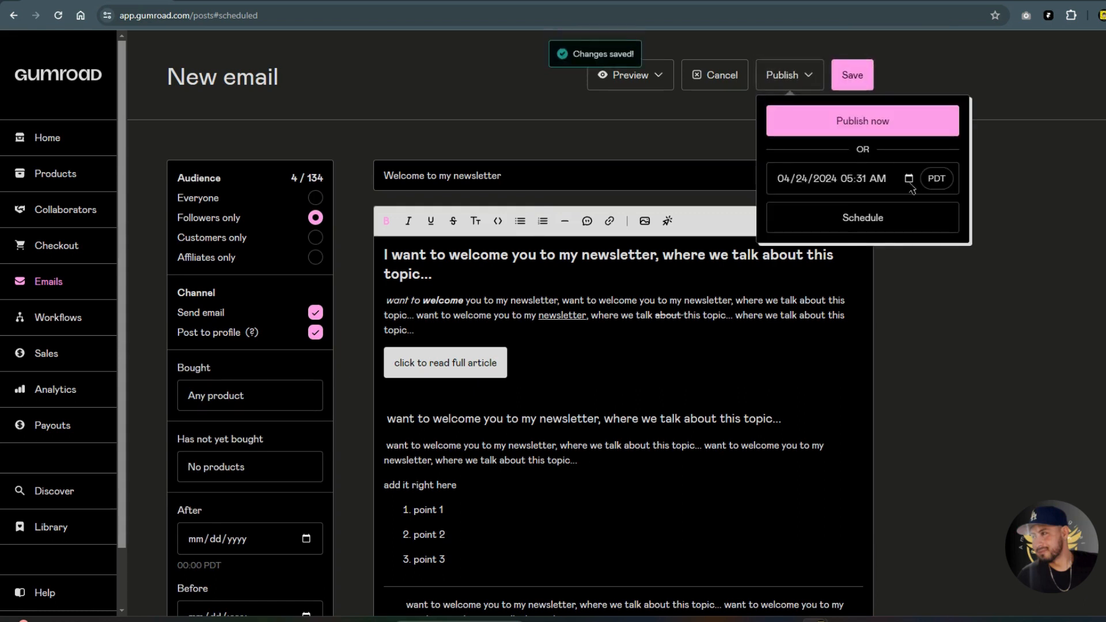
pyautogui.click(858, 225)
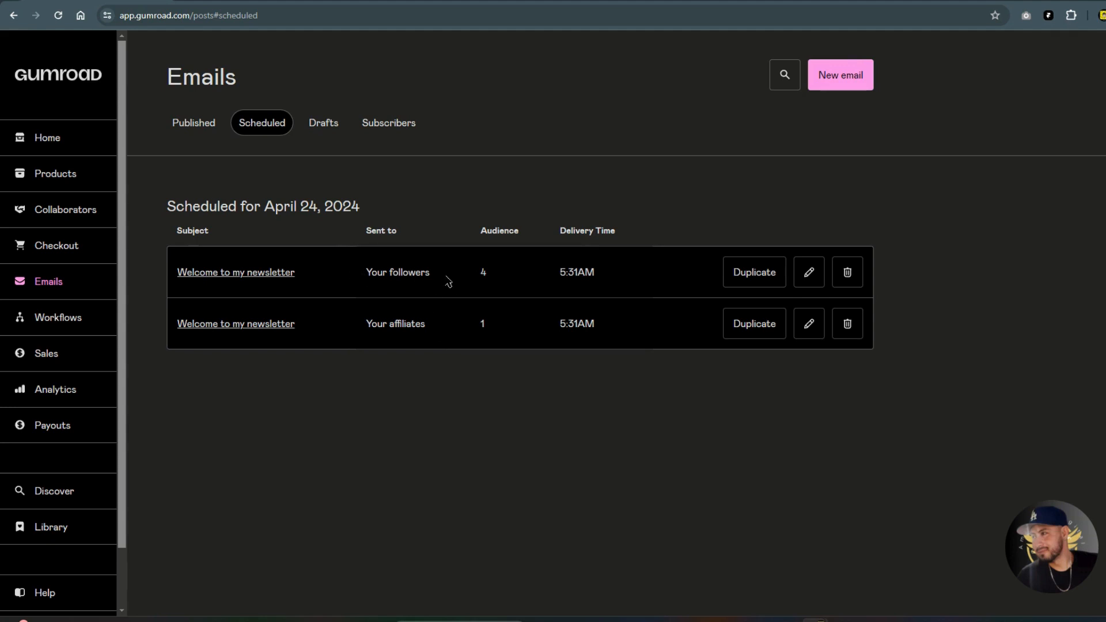
# Step: Review the scheduled emails and the drafts, finishing on the list of published emails
pyautogui.click(197, 127)
pyautogui.click(263, 128)
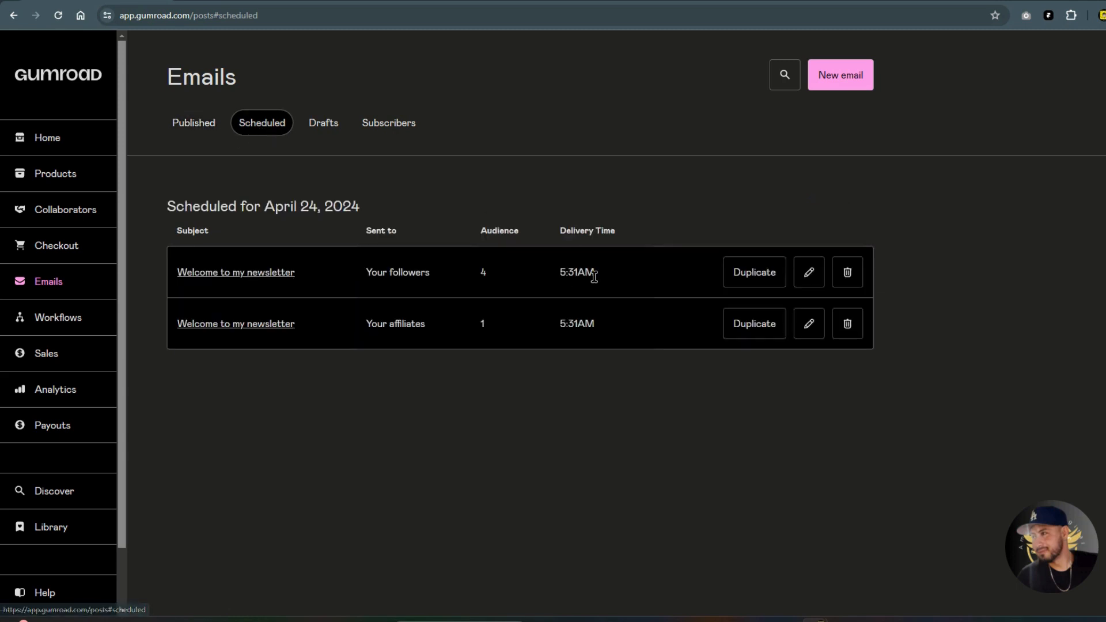
pyautogui.click(326, 123)
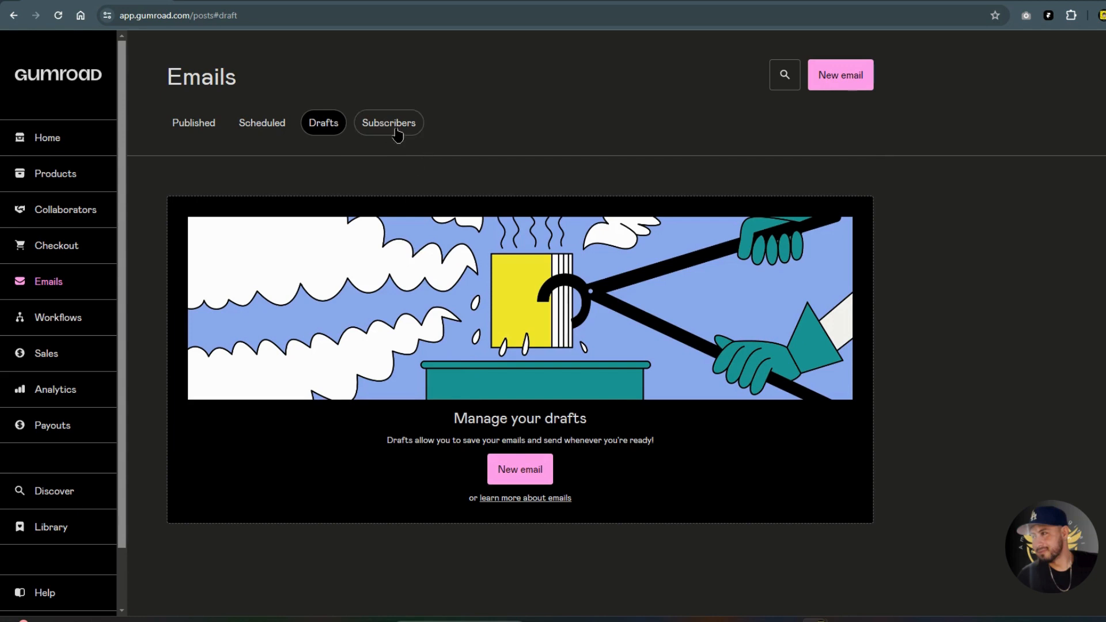
pyautogui.click(207, 122)
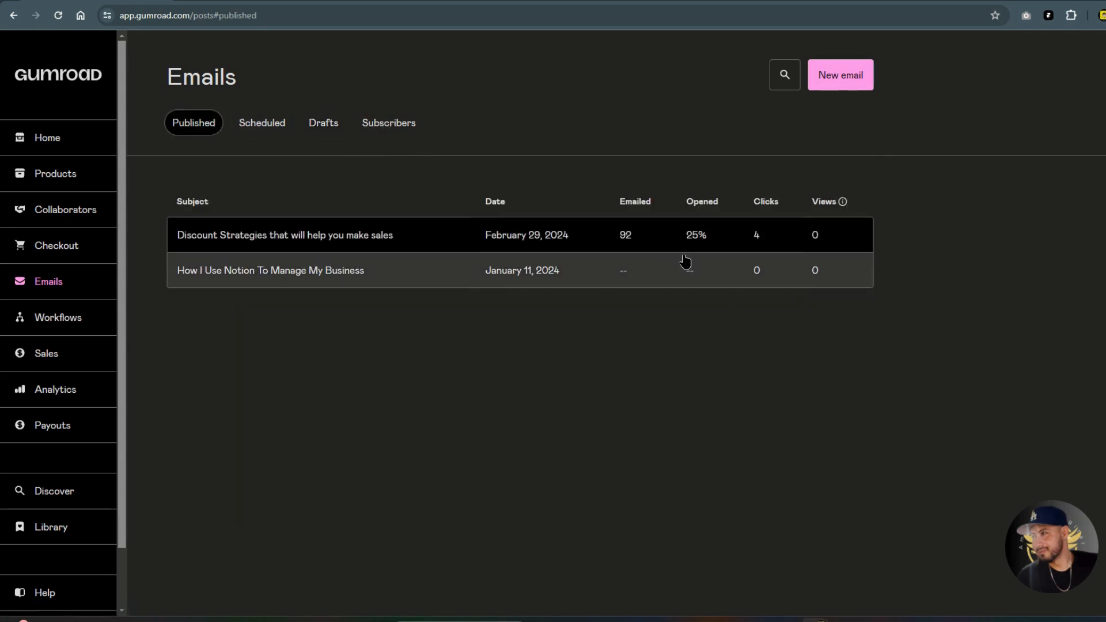